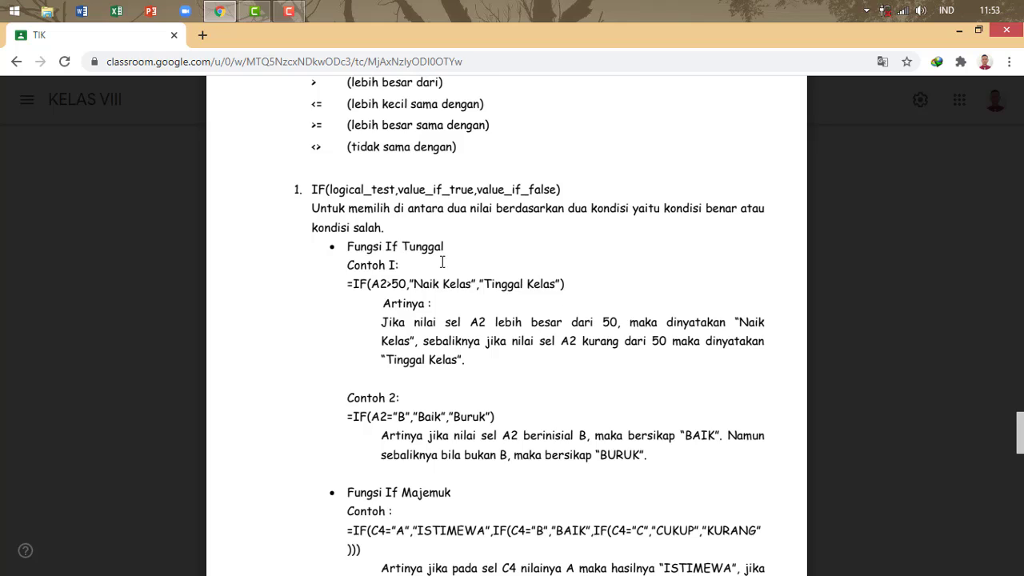
# Switch from the course module to Excel and create a new blank workbook
pyautogui.tripleClick(360, 249)
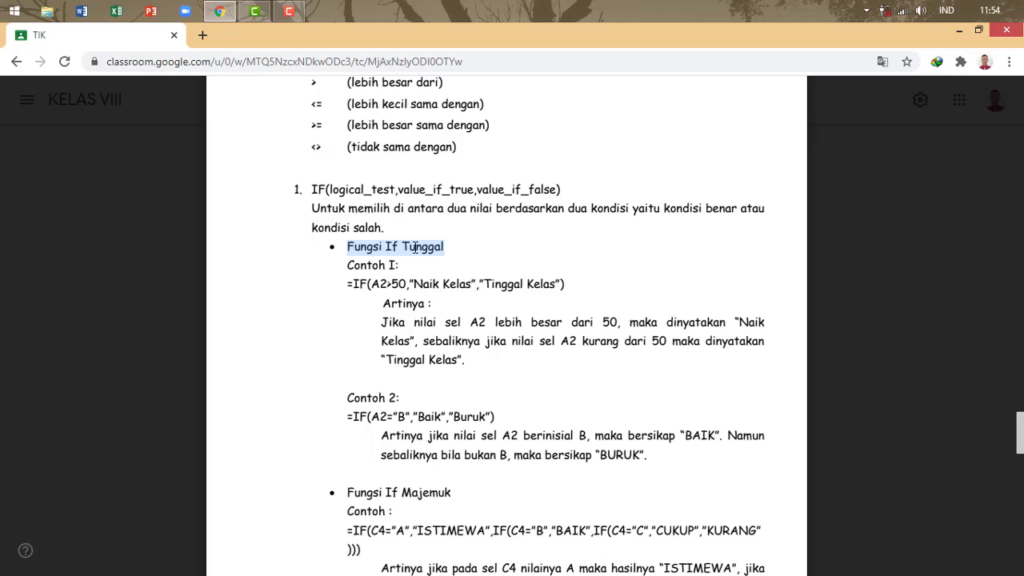
pyautogui.click(478, 328)
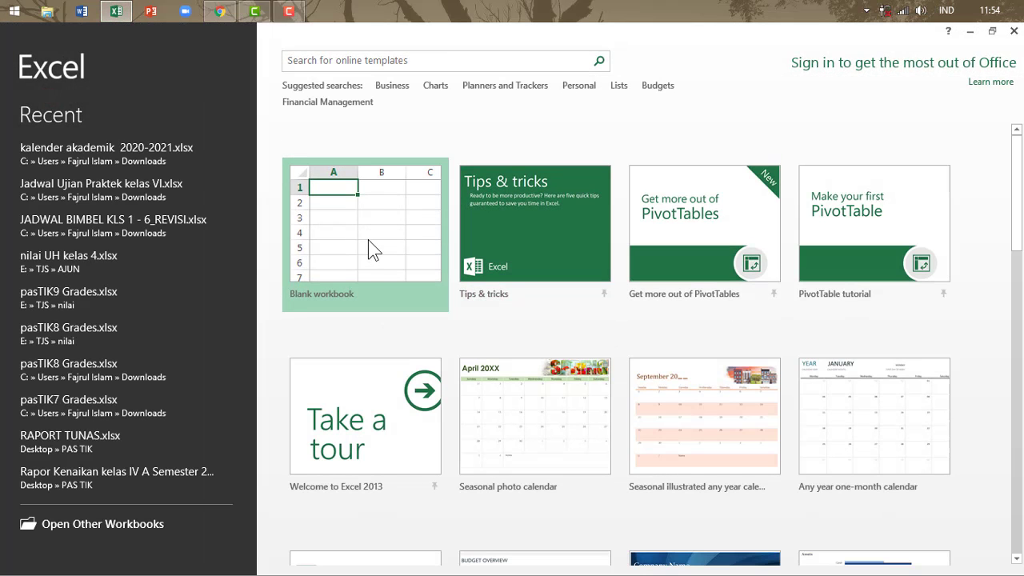
pyautogui.click(368, 244)
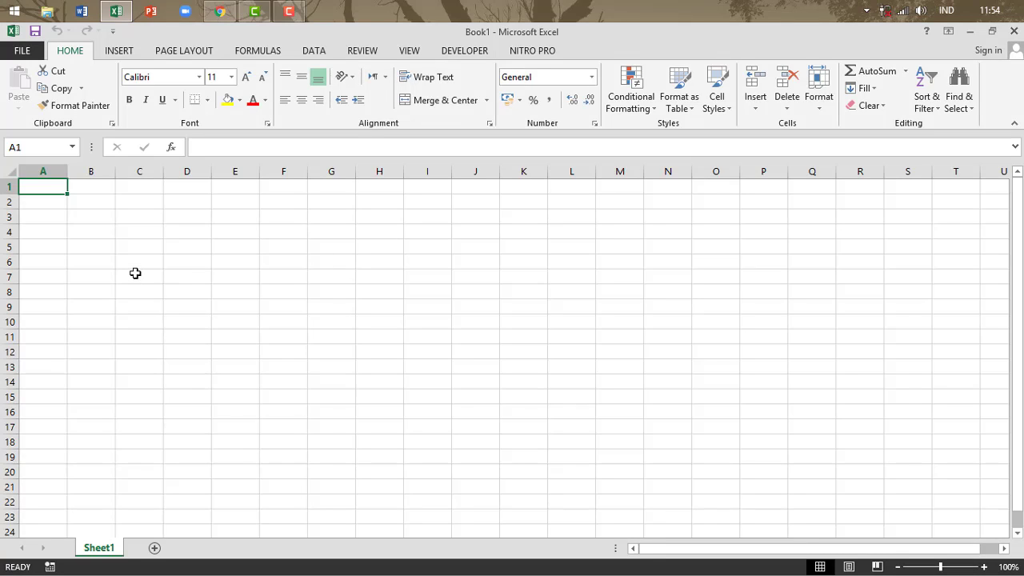
pyautogui.click(148, 277)
pyautogui.click(147, 261)
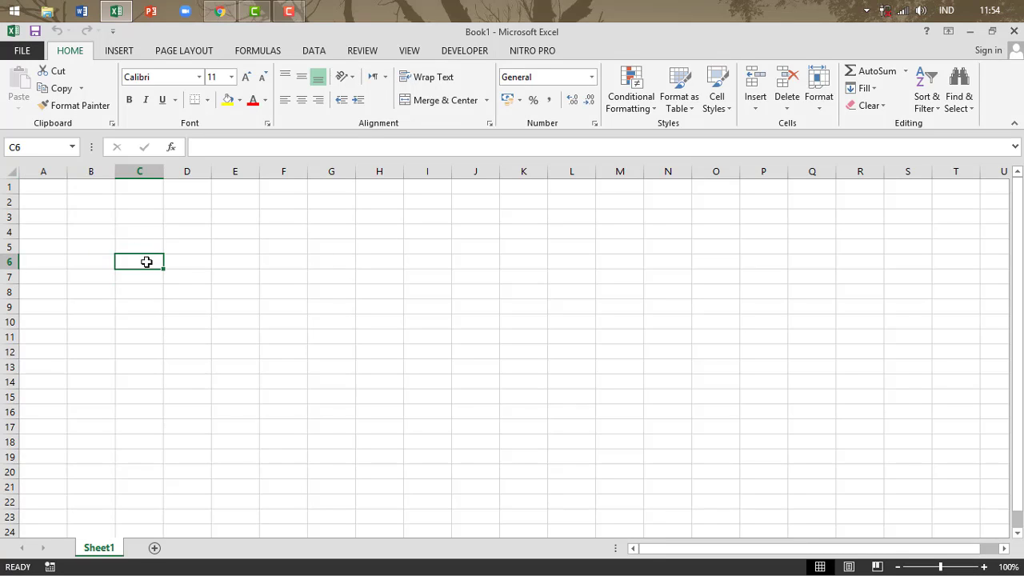
pyautogui.click(141, 275)
pyautogui.click(149, 259)
pyautogui.click(141, 243)
pyautogui.click(140, 232)
# Enter the column headers "nilai rapot" in C5 and "kkm" in D5
pyautogui.click(137, 249)
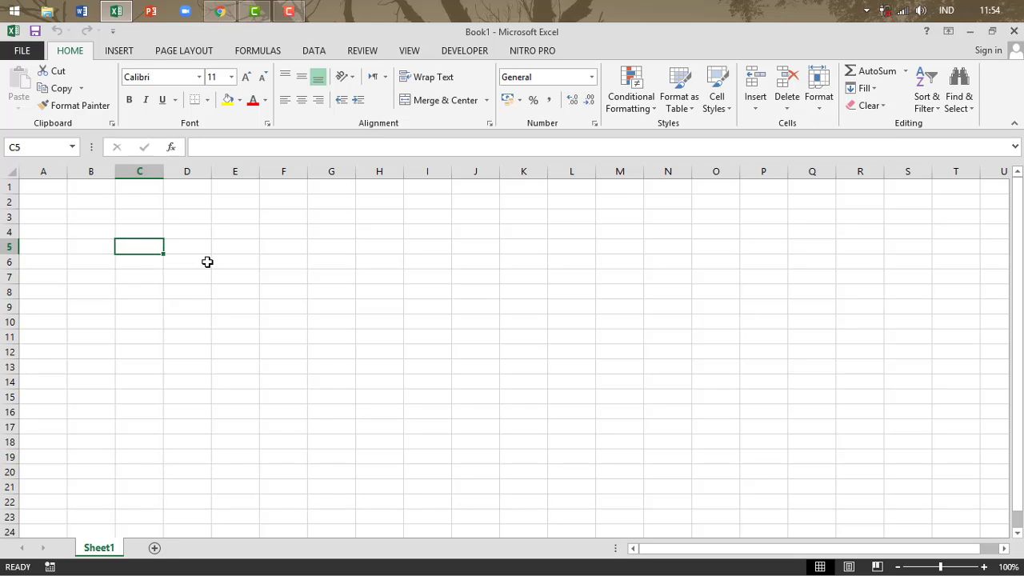
pyautogui.write('nilai ')
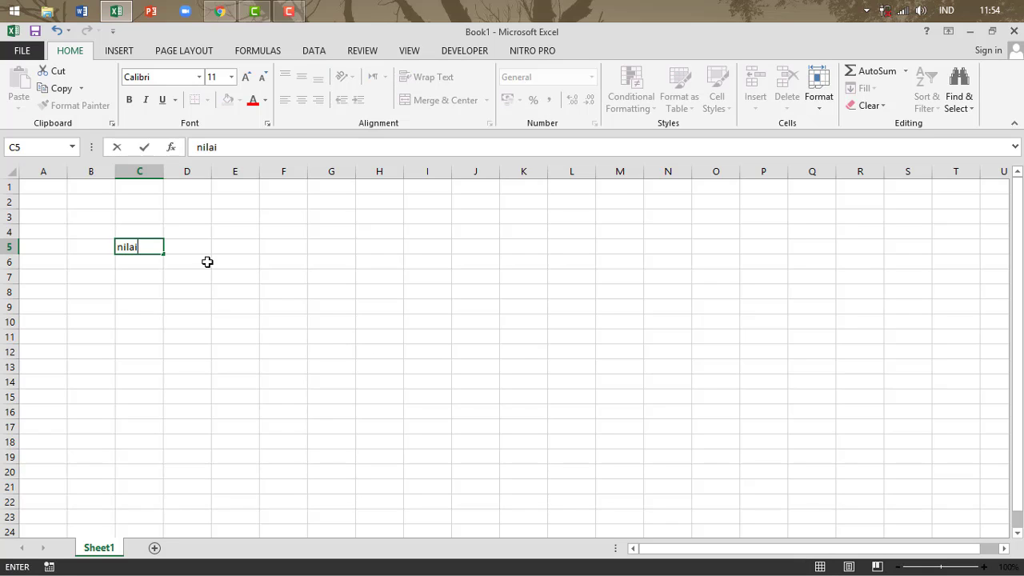
pyautogui.write('rapot')
pyautogui.hotkey('ctrl', 'Return')
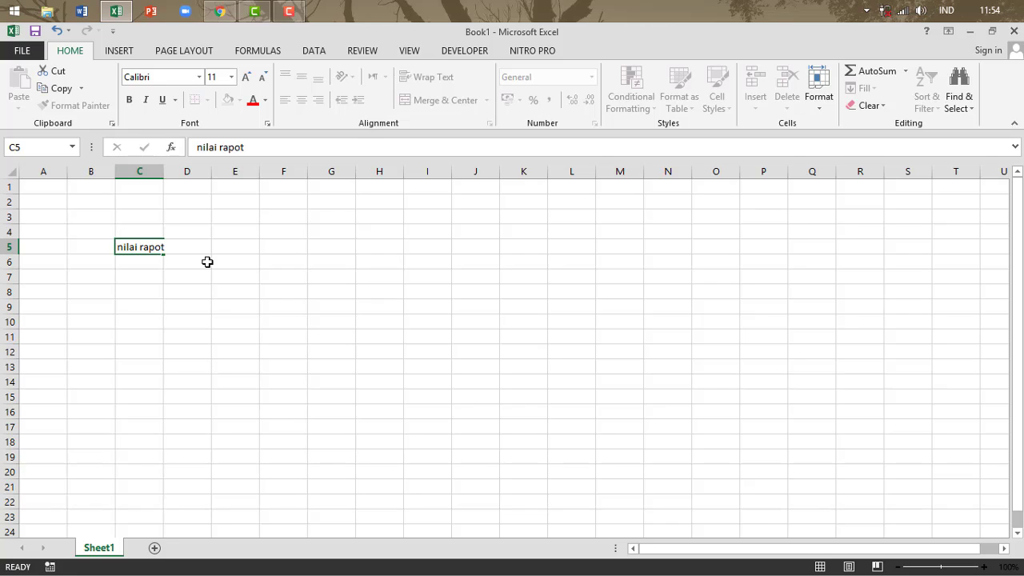
pyautogui.press('Right')
pyautogui.press('Right')
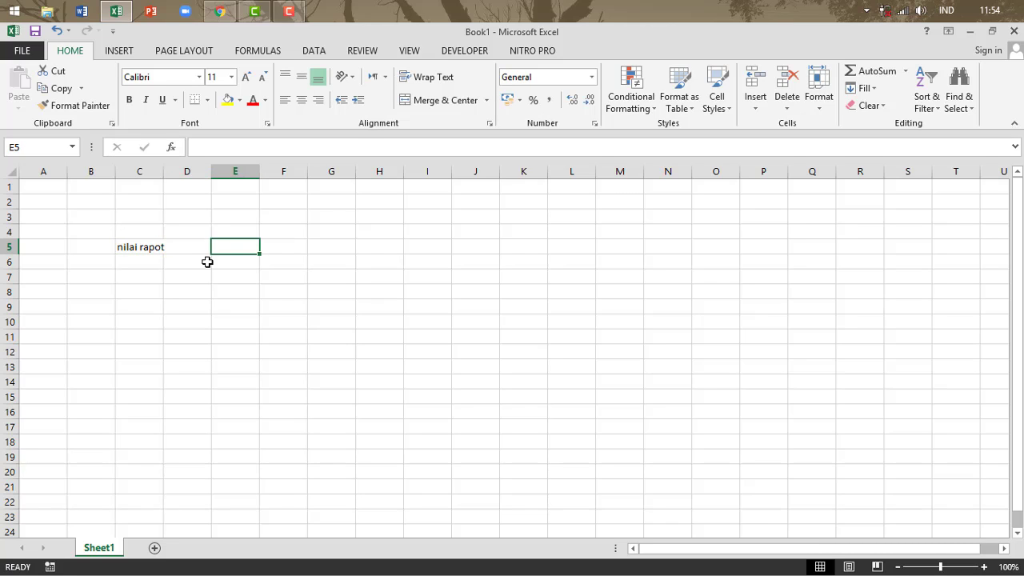
pyautogui.press('Left')
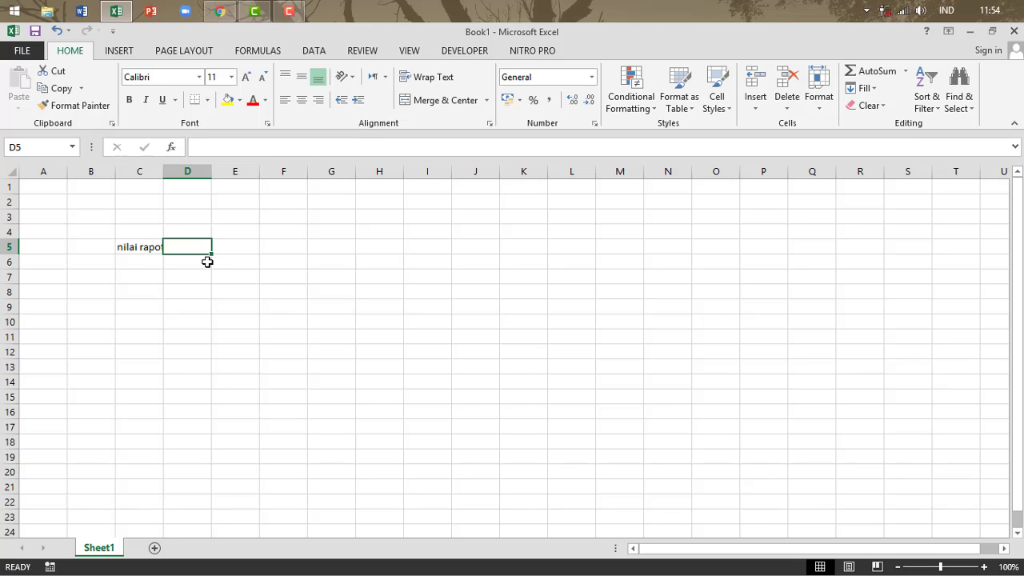
pyautogui.write('kkm')
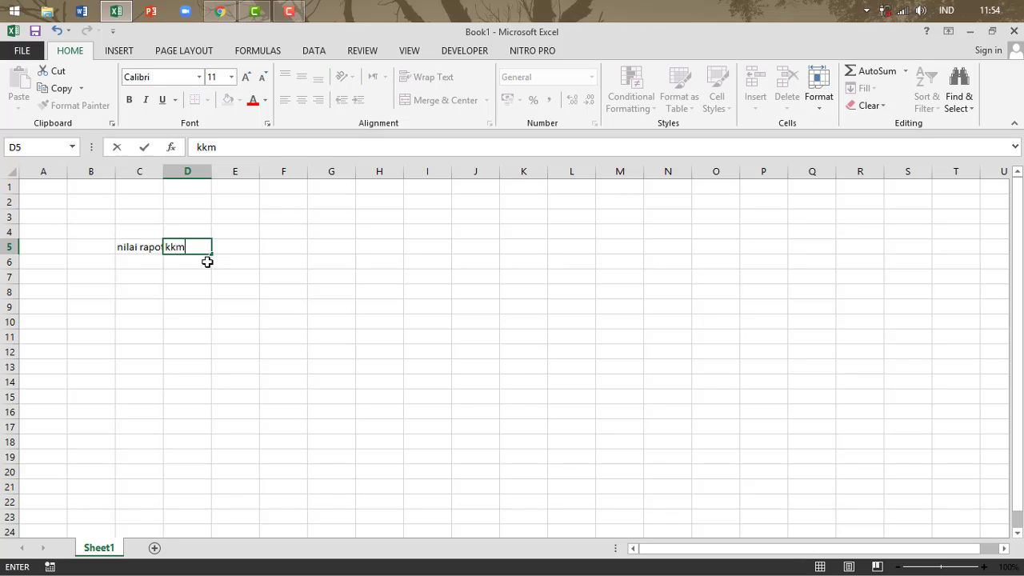
pyautogui.press('Return')
# Enter the report grades 79, 80, 77, 75 and 69 in cells C6 through C10 under "nilai rapot"
pyautogui.press('Right')
pyautogui.press('Left')
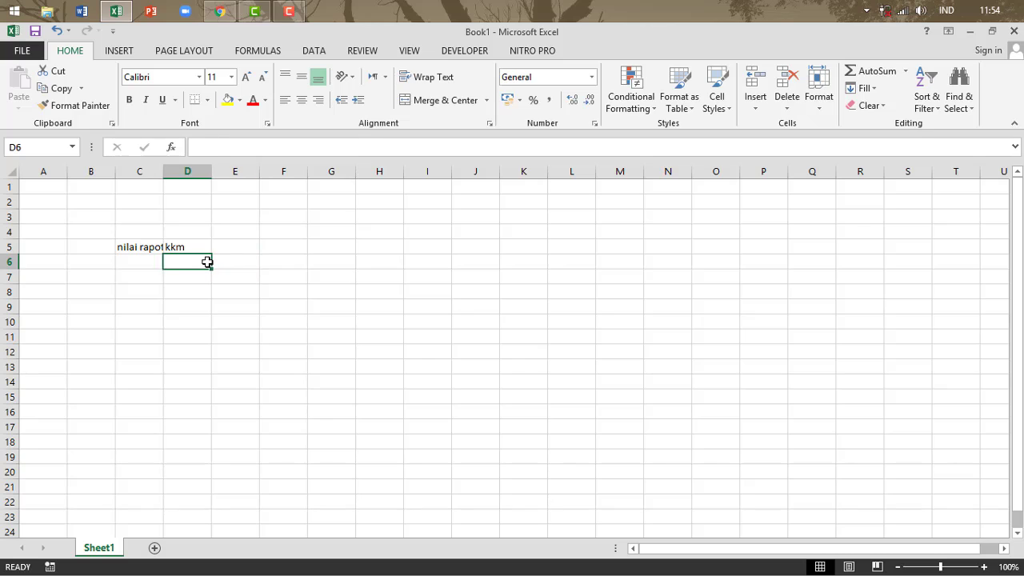
pyautogui.press('Left')
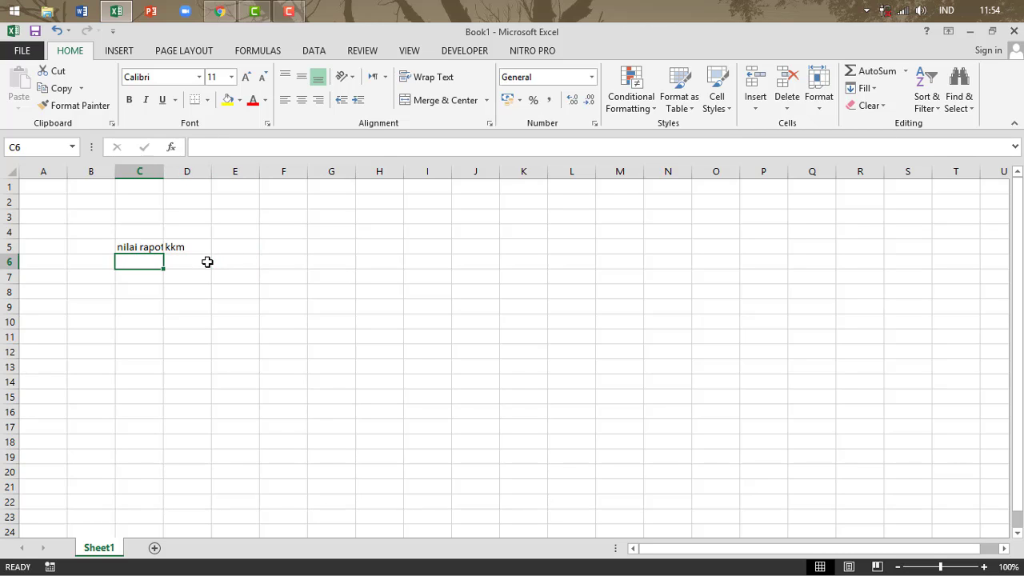
pyautogui.press('F2')
pyautogui.write('79')
pyautogui.press('Return')
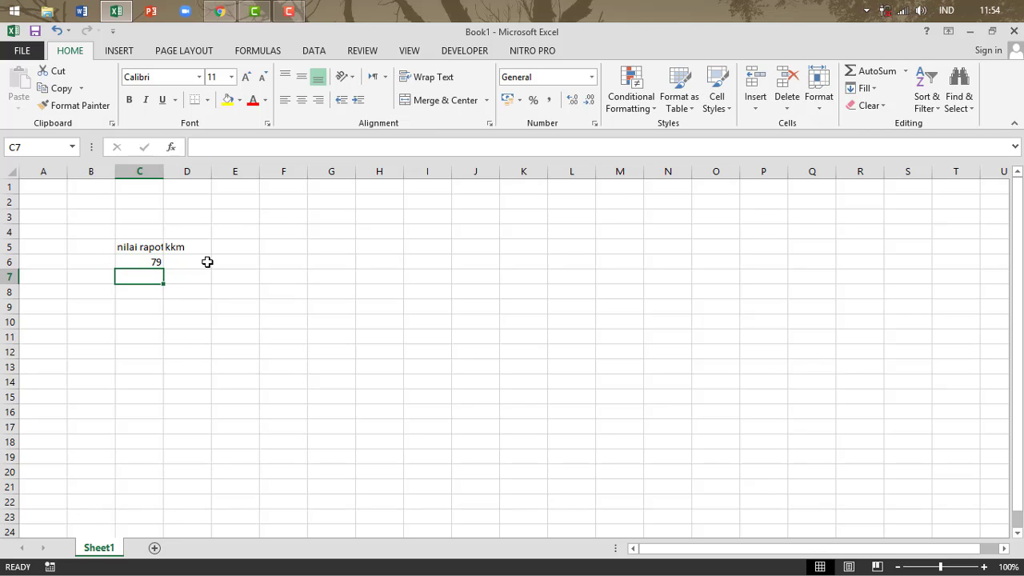
pyautogui.write('80')
pyautogui.press('Return')
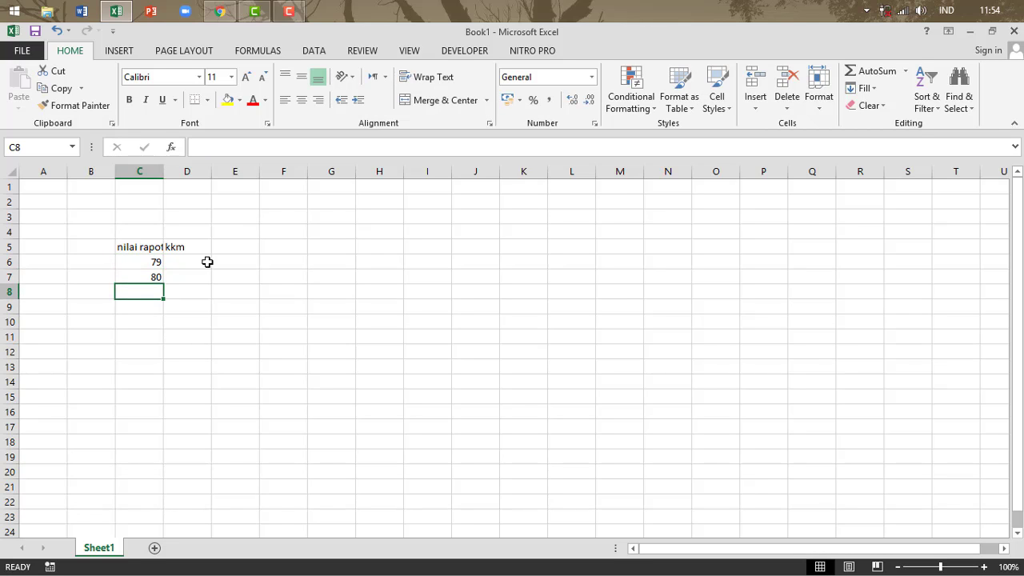
pyautogui.write('77')
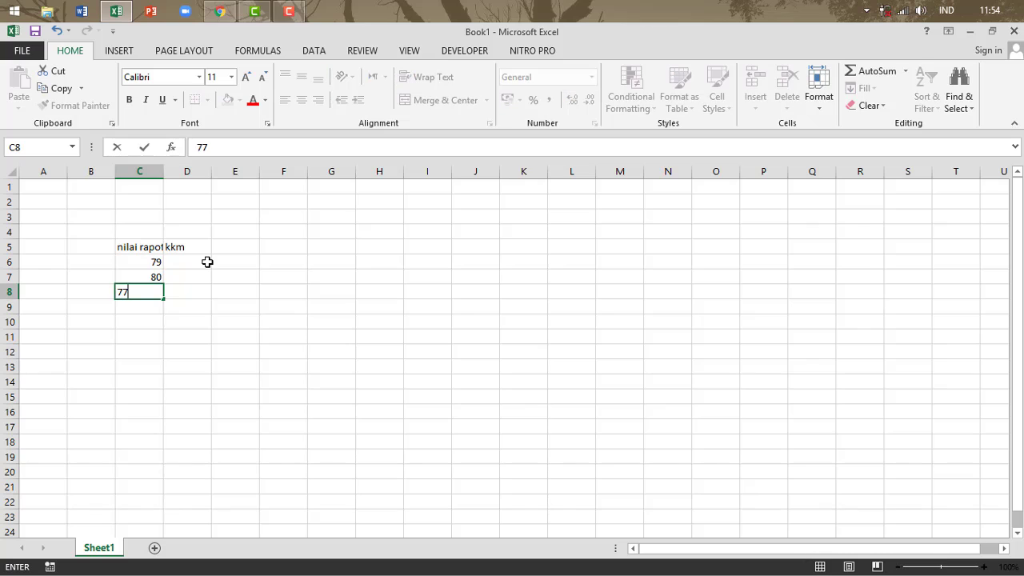
pyautogui.press('Return')
pyautogui.write('75')
pyautogui.press('Return')
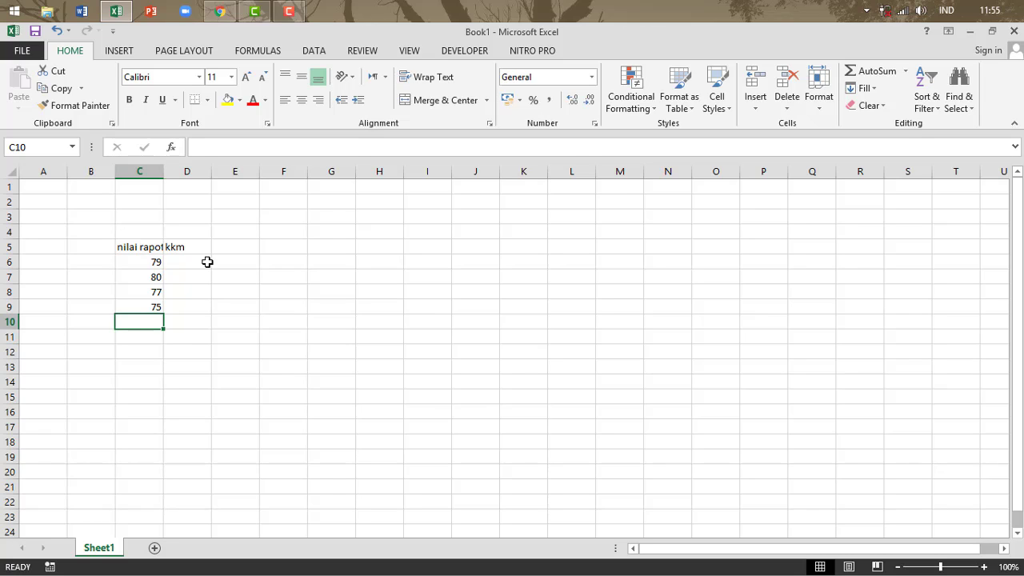
pyautogui.write('69')
pyautogui.press('Return')
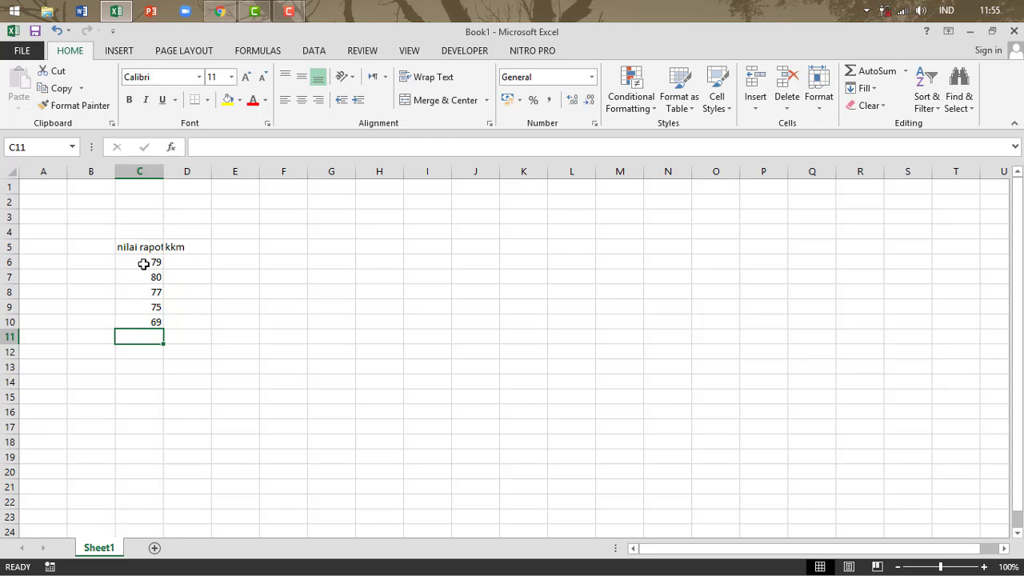
# Enter 72 in D6 as the kkm value and fill it down to D10
pyautogui.moveTo(152, 262); pyautogui.dragTo(153, 319)
pyautogui.click(187, 265)
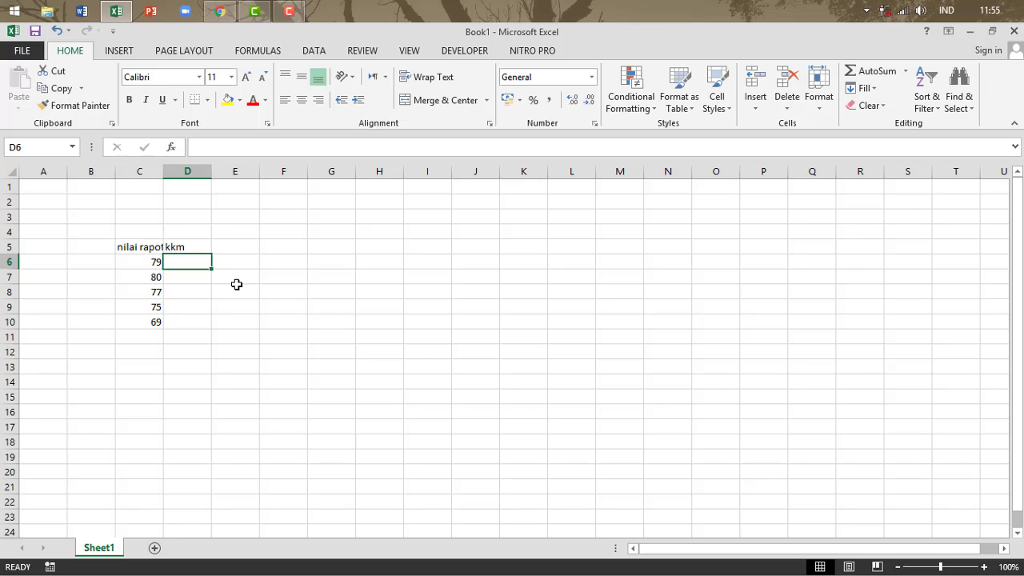
pyautogui.write('72')
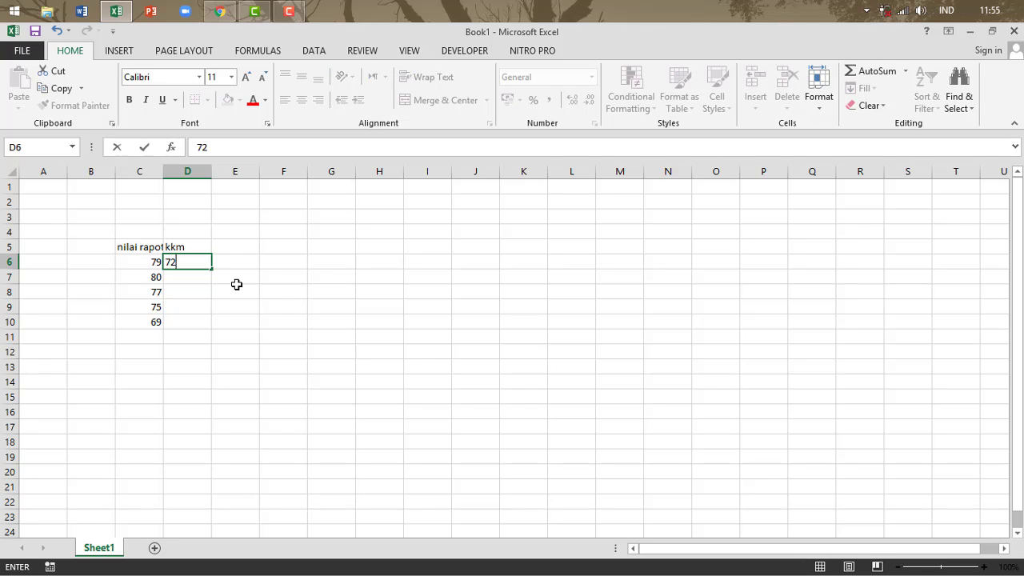
pyautogui.press('Return')
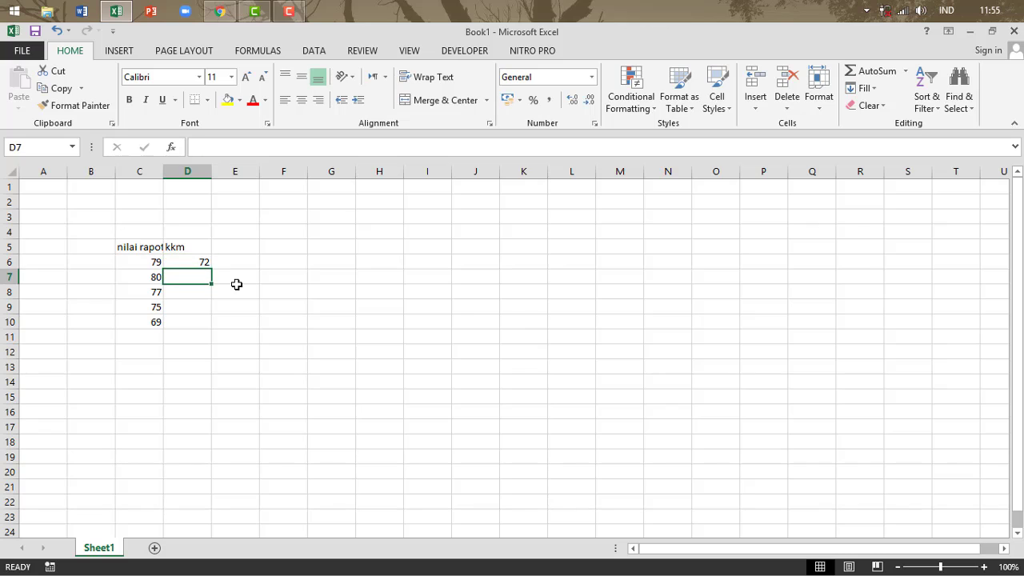
pyautogui.click(201, 264)
pyautogui.moveTo(213, 272); pyautogui.dragTo(220, 326)
pyautogui.click(236, 294)
# Begin an IF formula in E6 with the logical test C6>D6, followed by a semicolon separator
pyautogui.click(246, 262)
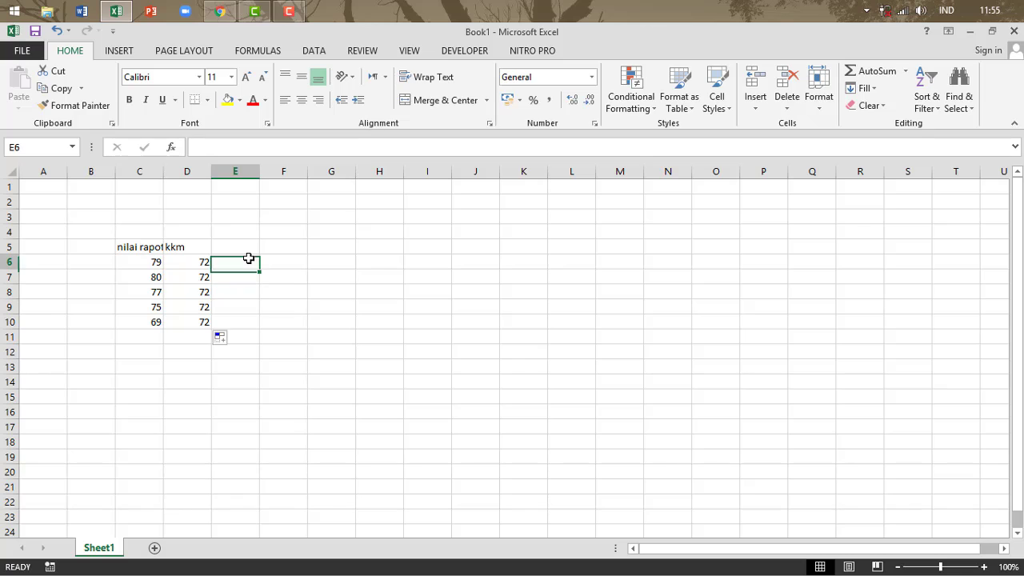
pyautogui.click(250, 244)
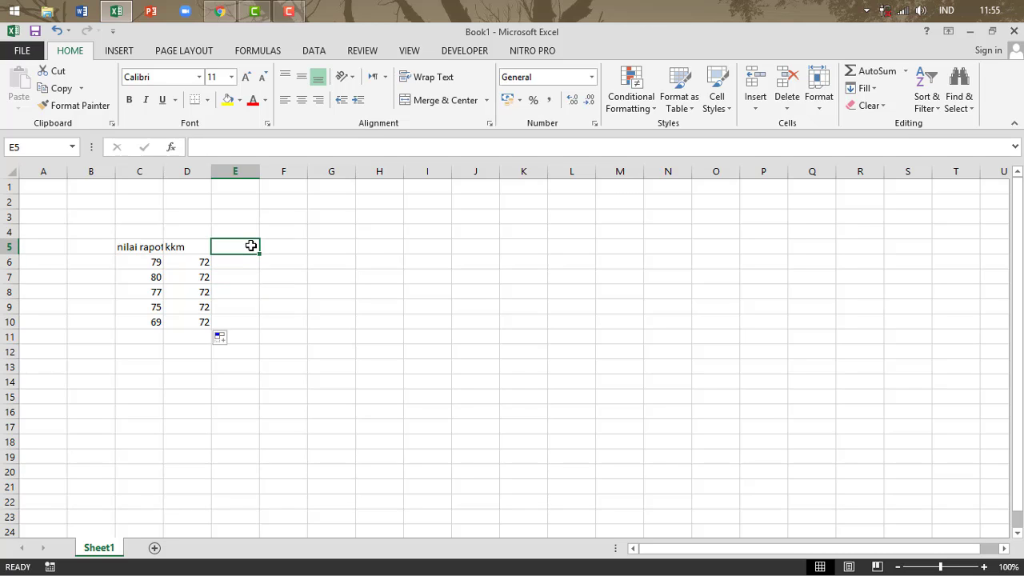
pyautogui.press('Down')
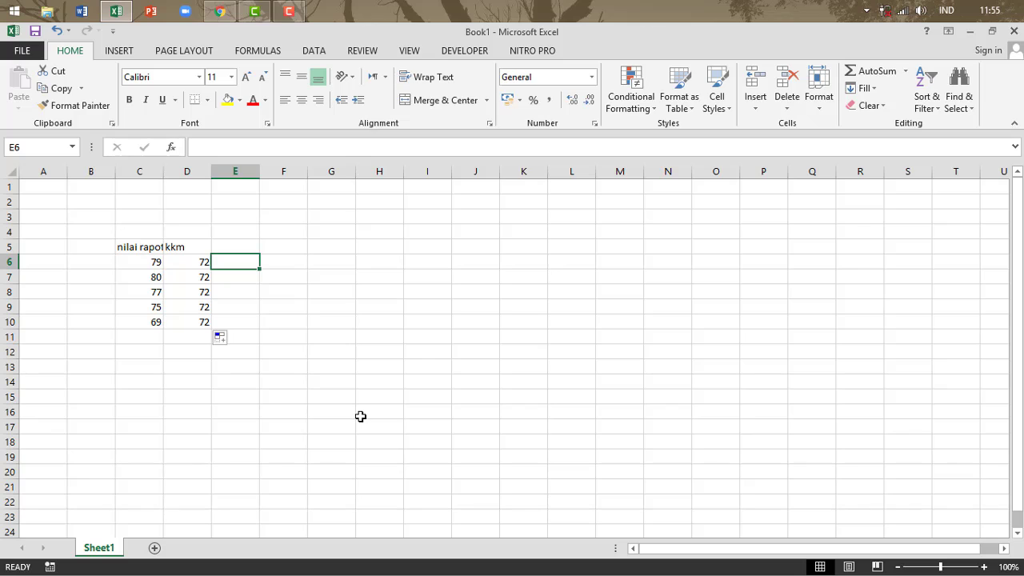
pyautogui.write('=')
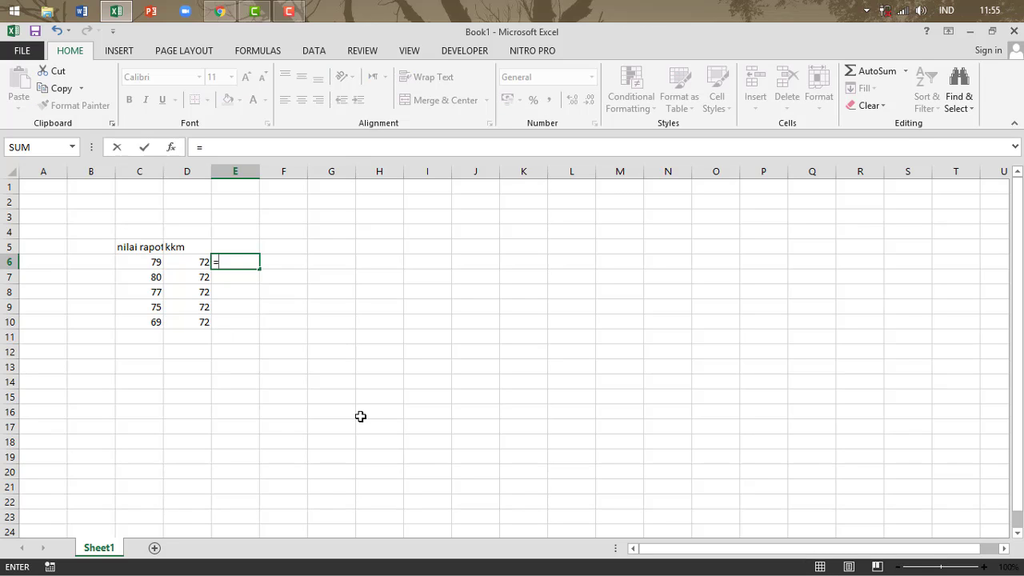
pyautogui.write('if')
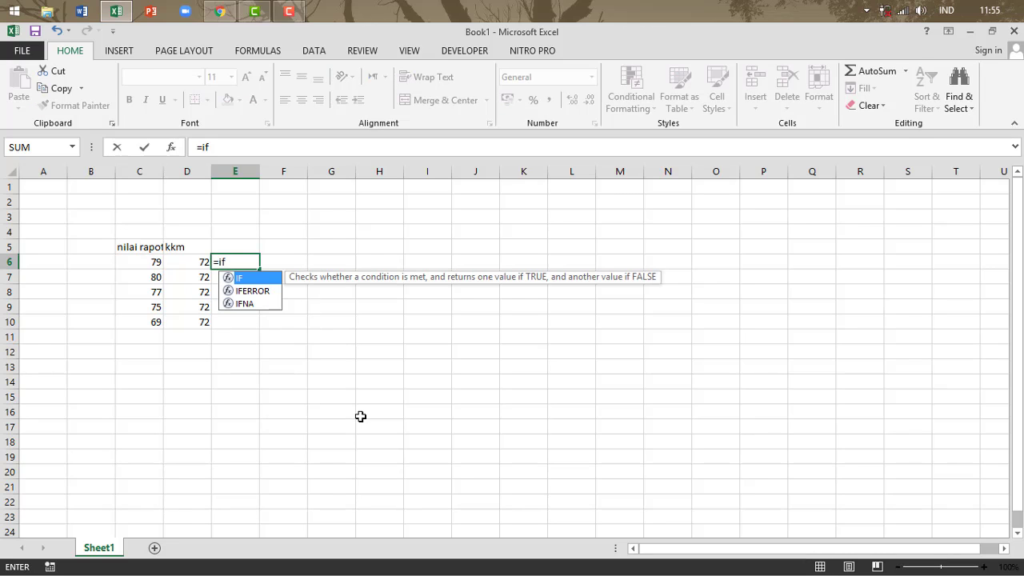
pyautogui.write('(')
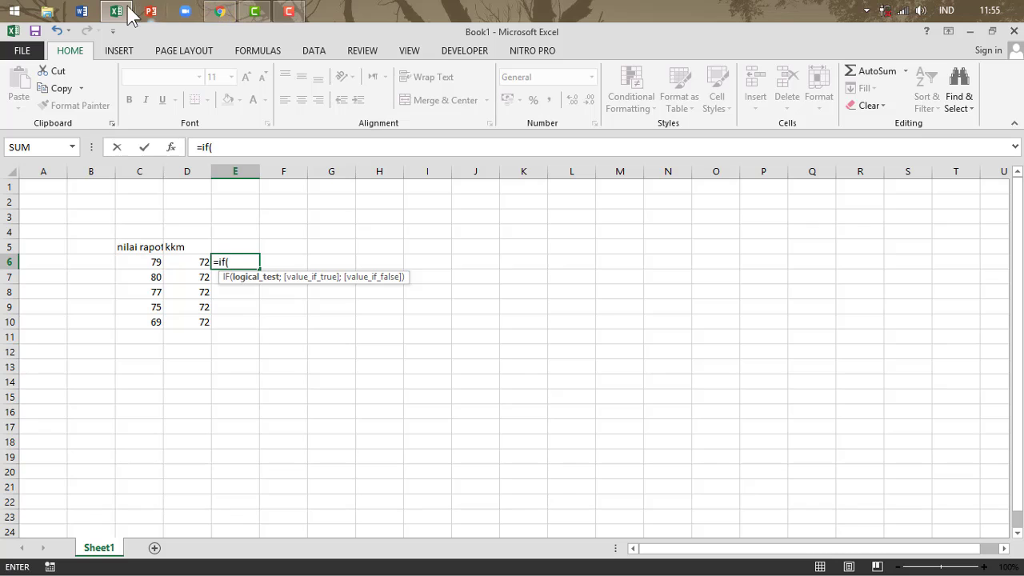
pyautogui.click(229, 12)
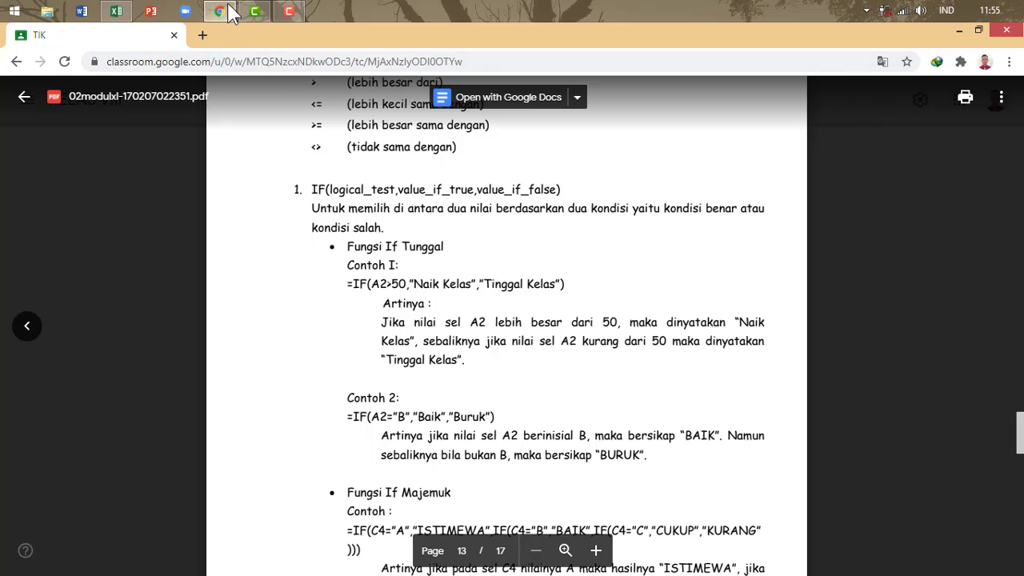
pyautogui.click(117, 13)
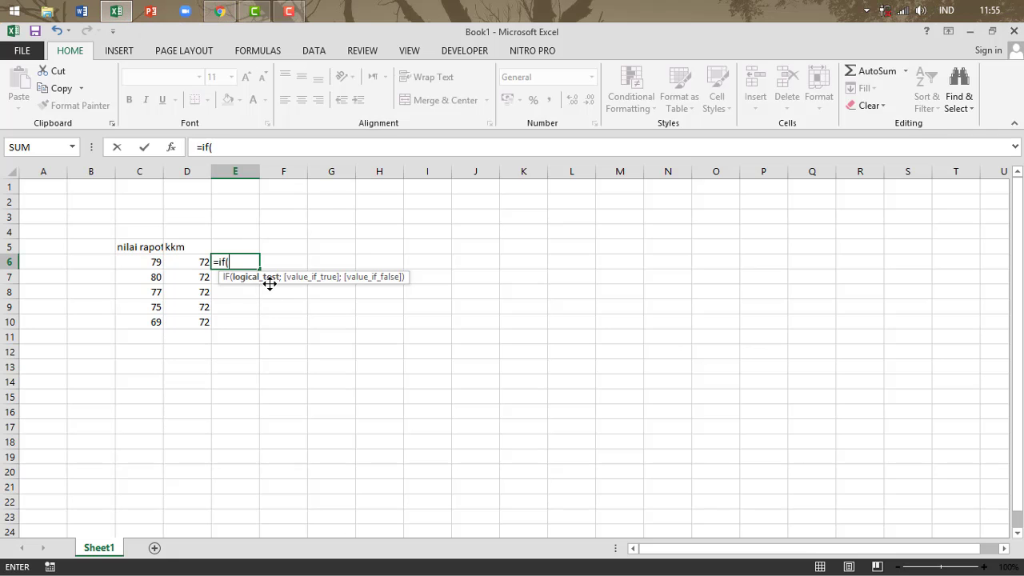
pyautogui.click(149, 262)
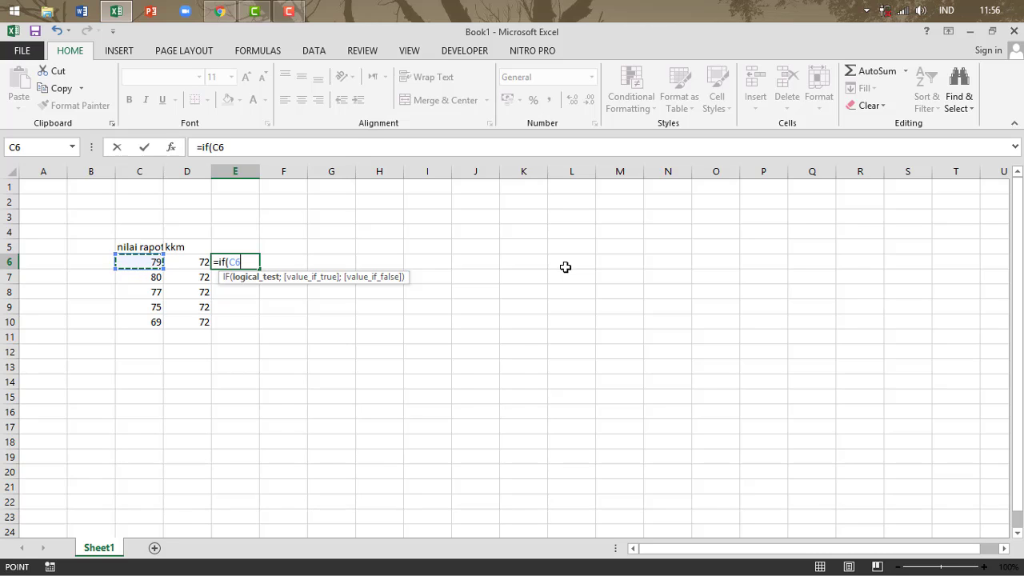
pyautogui.write('>')
pyautogui.click(187, 262)
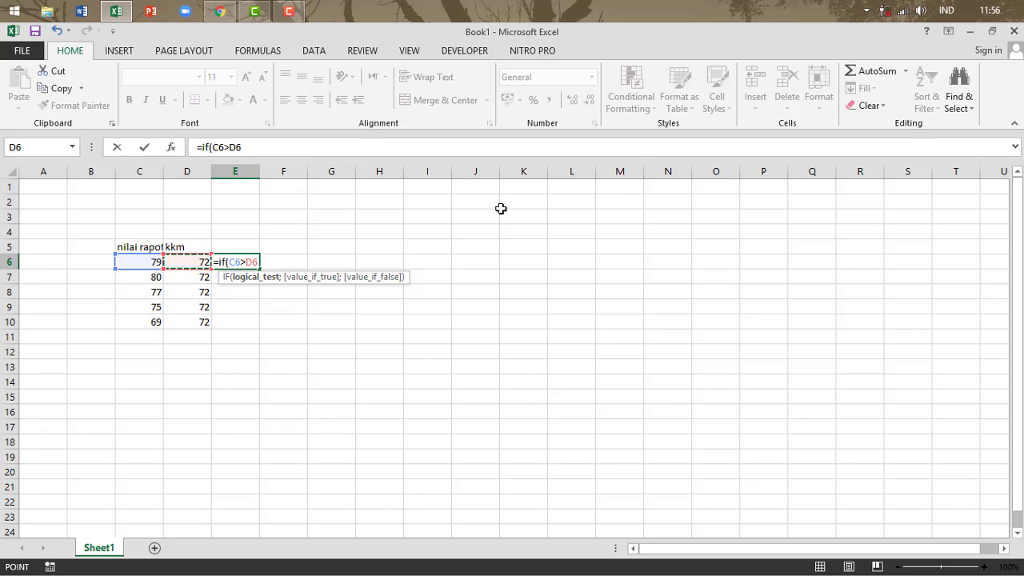
pyautogui.write(';')
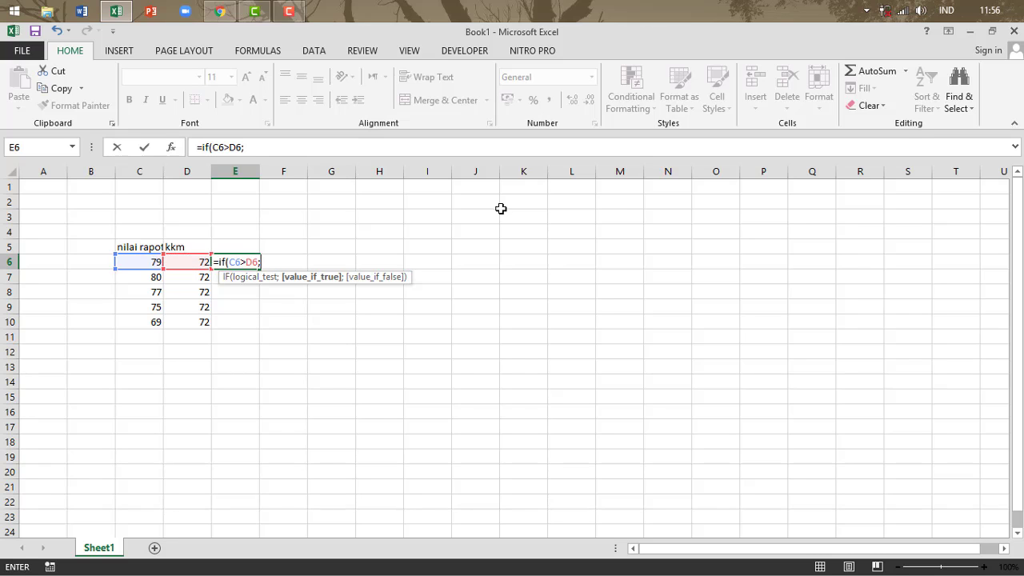
pyautogui.write('Naik Kelas')
pyautogui.press('BackSpace')
pyautogui.press('BackSpace')
pyautogui.press('BackSpace')
pyautogui.press('BackSpace')
pyautogui.press('BackSpace')
pyautogui.press('BackSpace')
pyautogui.press('BackSpace')
pyautogui.press('BackSpace')
pyautogui.press('BackSpace')
pyautogui.press('BackSpace')
# Complete the E6 formula with "Naik Kelas" as the true value and "Tidak Naik Kelas" as the false value
pyautogui.write('"Naik Kelas')
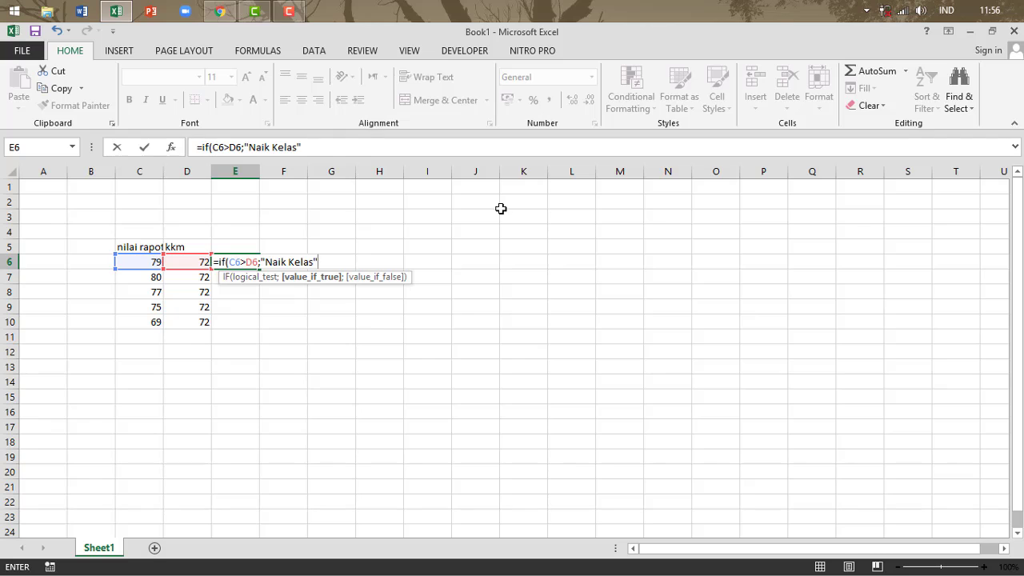
pyautogui.write(';')
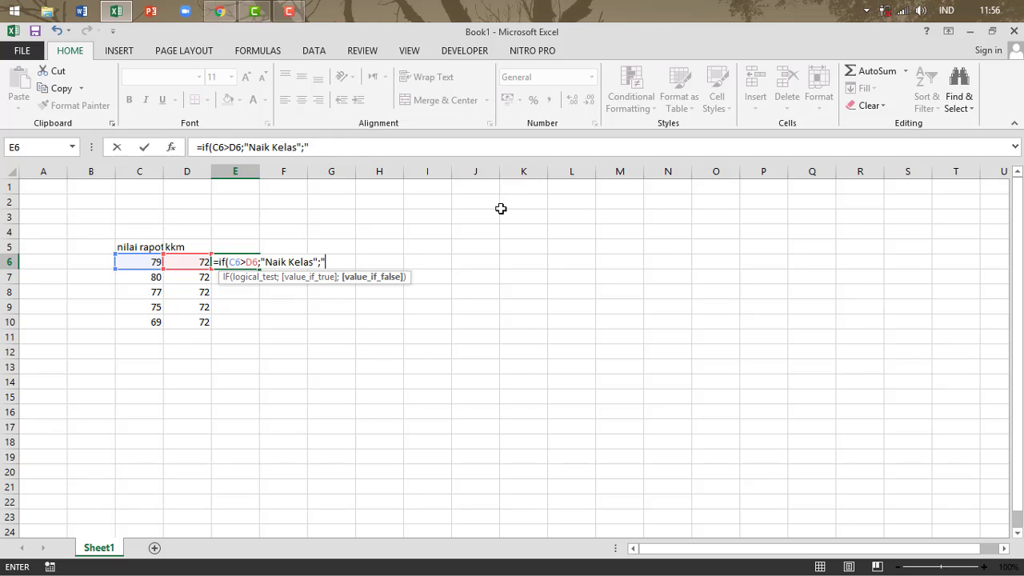
pyautogui.write('"Tifa')
pyautogui.press('BackSpace')
pyautogui.press('BackSpace')
pyautogui.write('dak Naik Kelas')
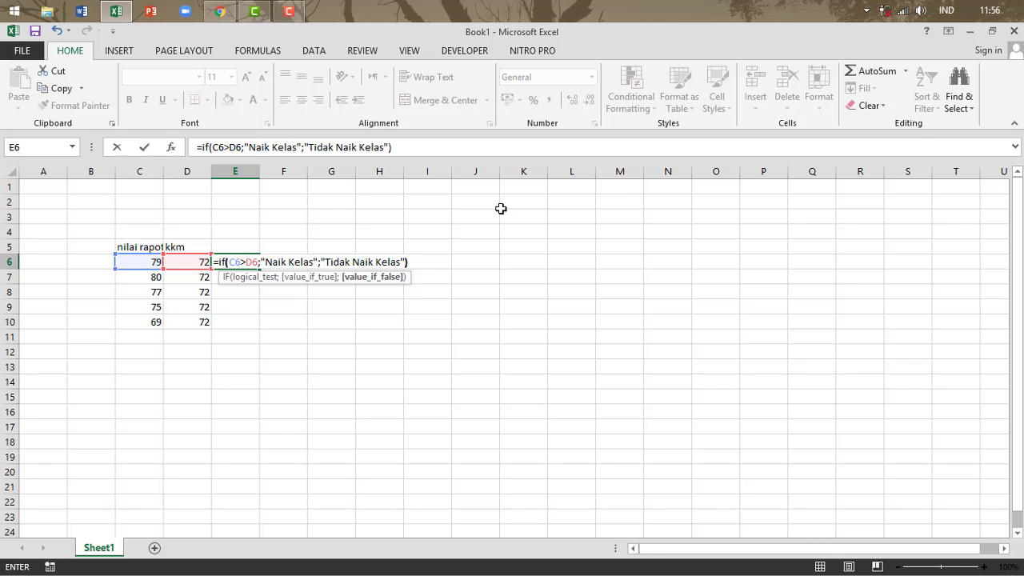
pyautogui.write('")')
pyautogui.press('Return')
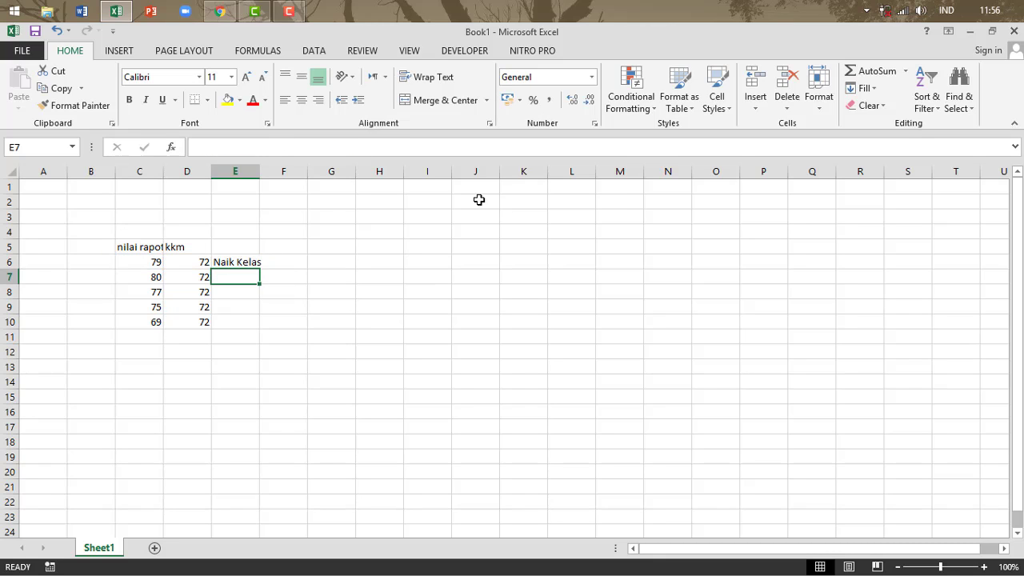
# Autofit column E and copy the IF formula from E6 down to E10
pyautogui.doubleClick(259, 171)
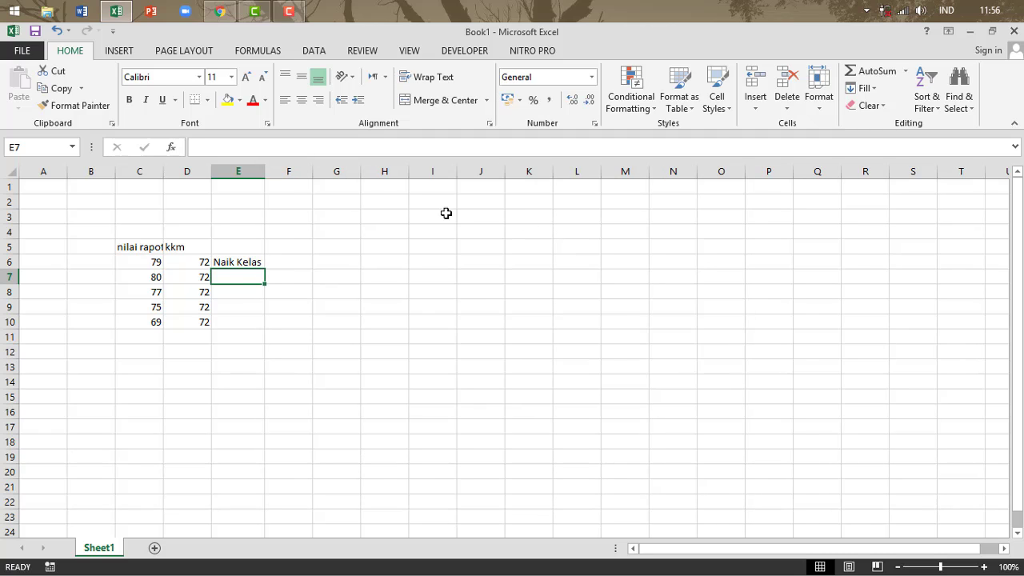
pyautogui.click(240, 263)
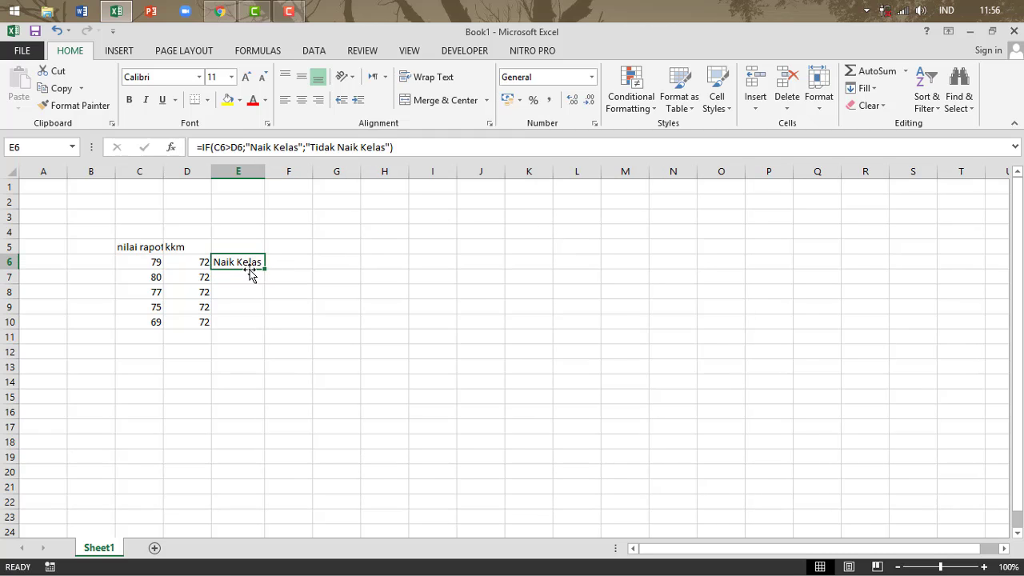
pyautogui.click(132, 272)
pyautogui.click(201, 273)
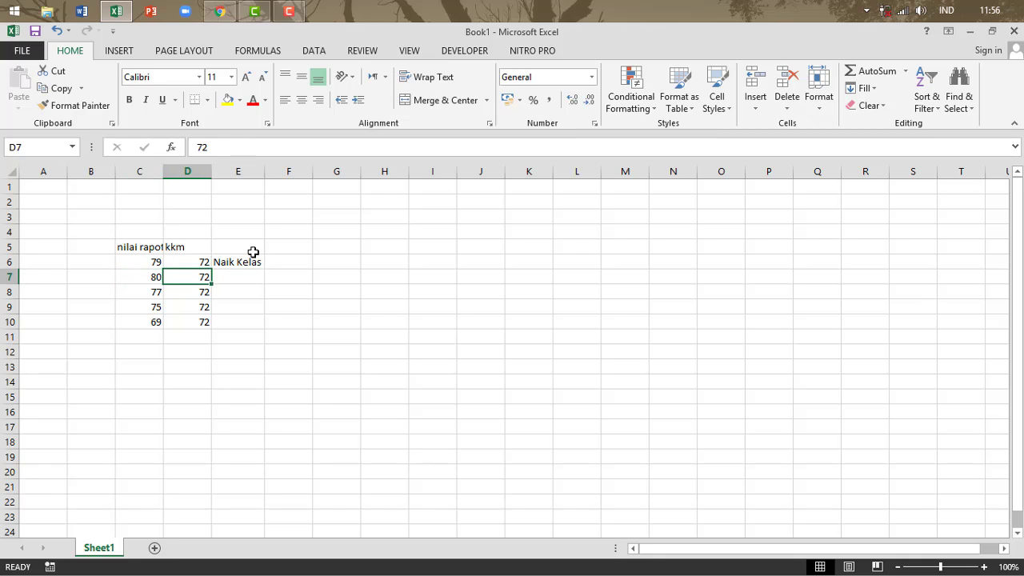
pyautogui.click(253, 252)
pyautogui.click(248, 264)
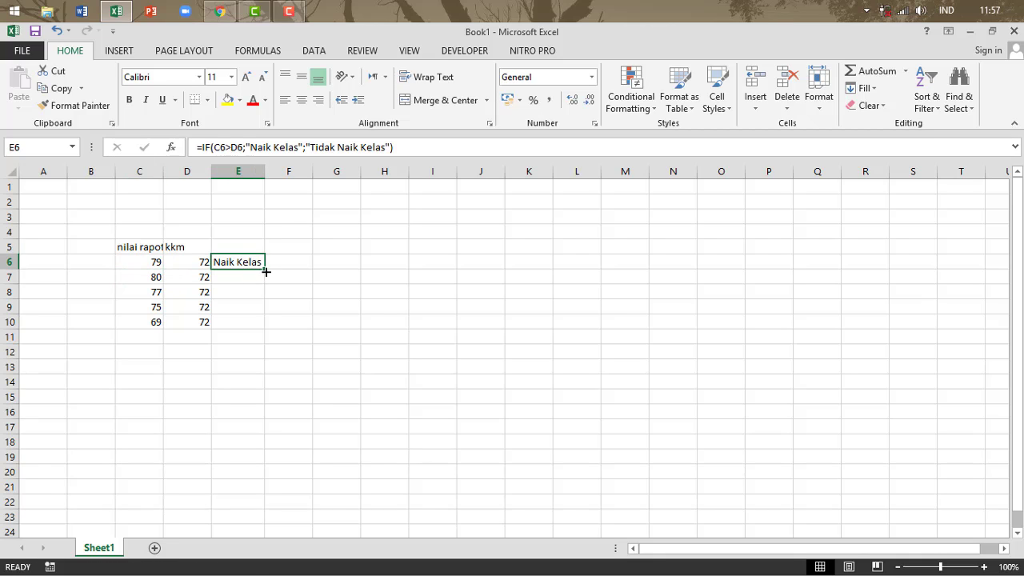
pyautogui.moveTo(266, 272); pyautogui.dragTo(267, 283)
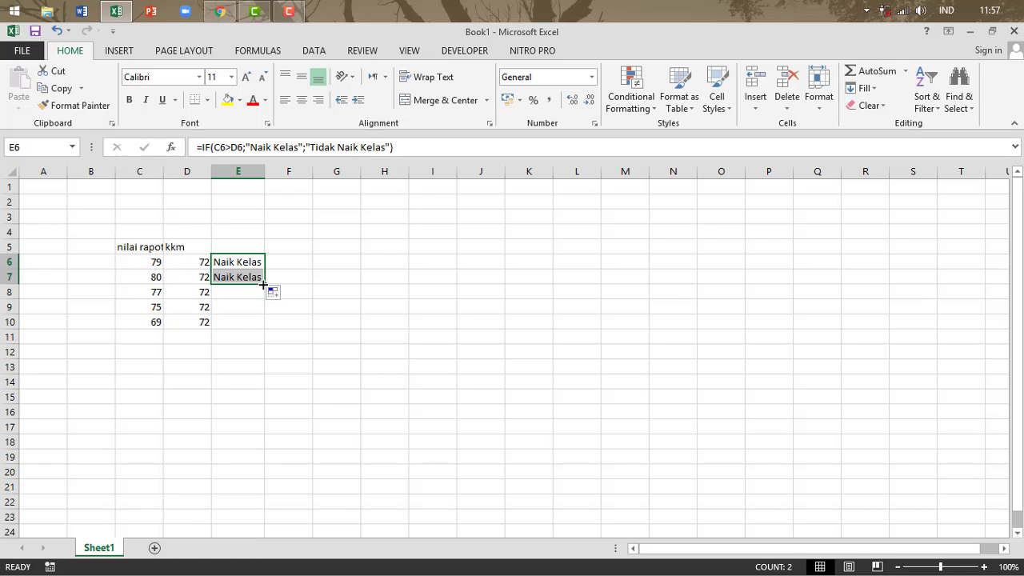
pyautogui.moveTo(263, 285); pyautogui.dragTo(267, 328)
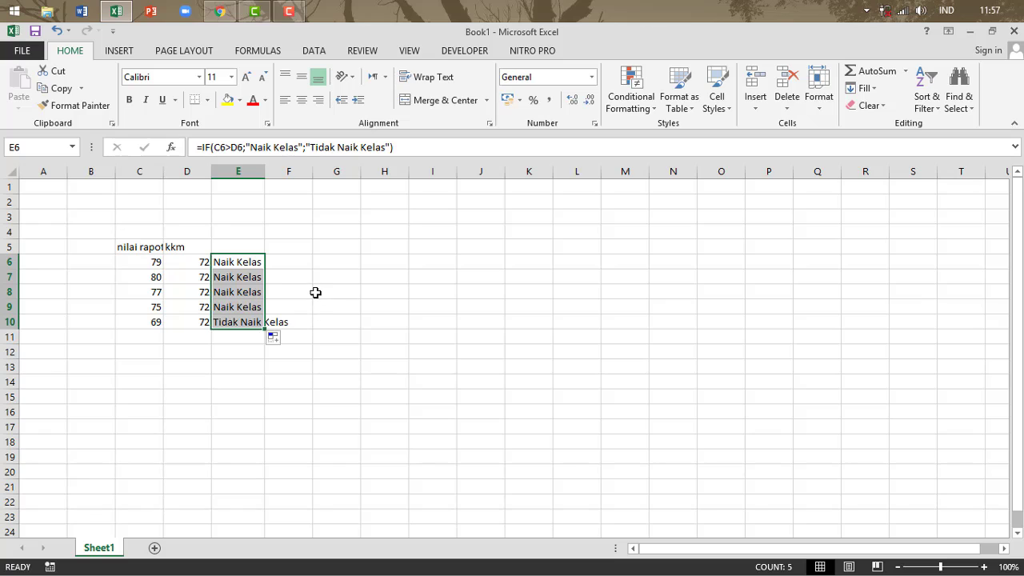
pyautogui.click(315, 293)
pyautogui.click(154, 322)
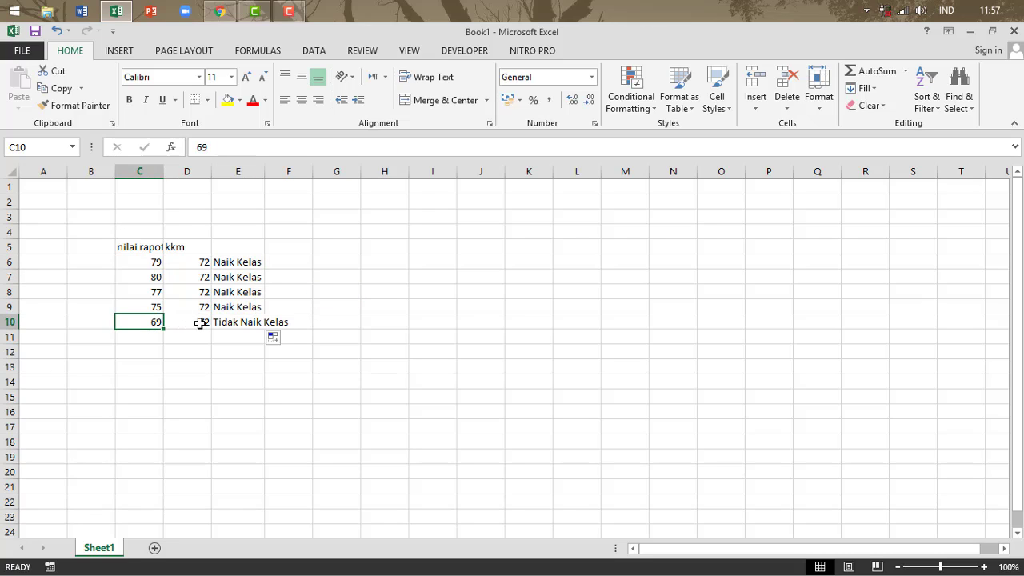
pyautogui.click(200, 323)
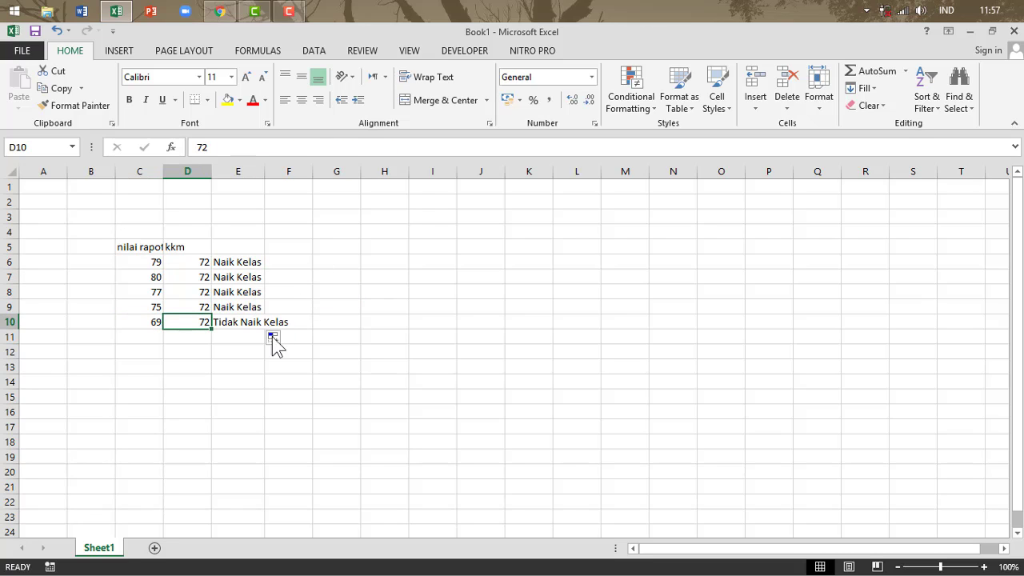
# Set the kkm in D6 to 75 and fill it down to D10
pyautogui.click(200, 263)
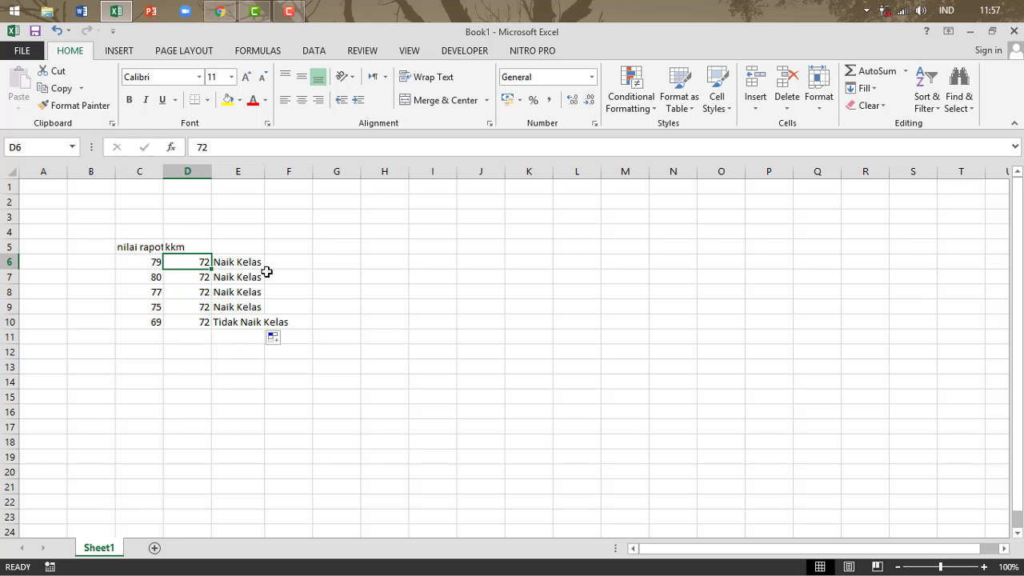
pyautogui.write('75')
pyautogui.press('Return')
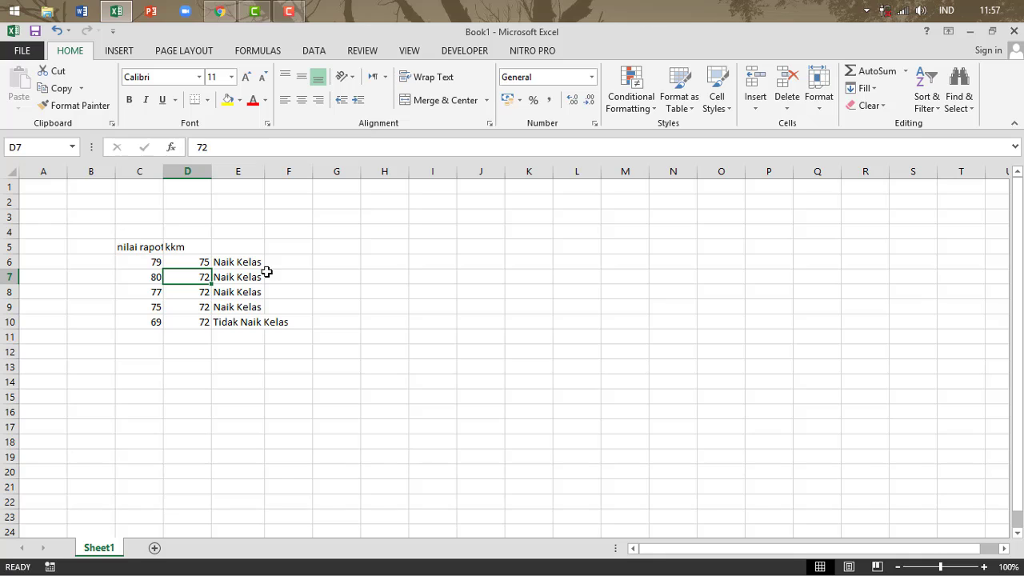
pyautogui.click(190, 262)
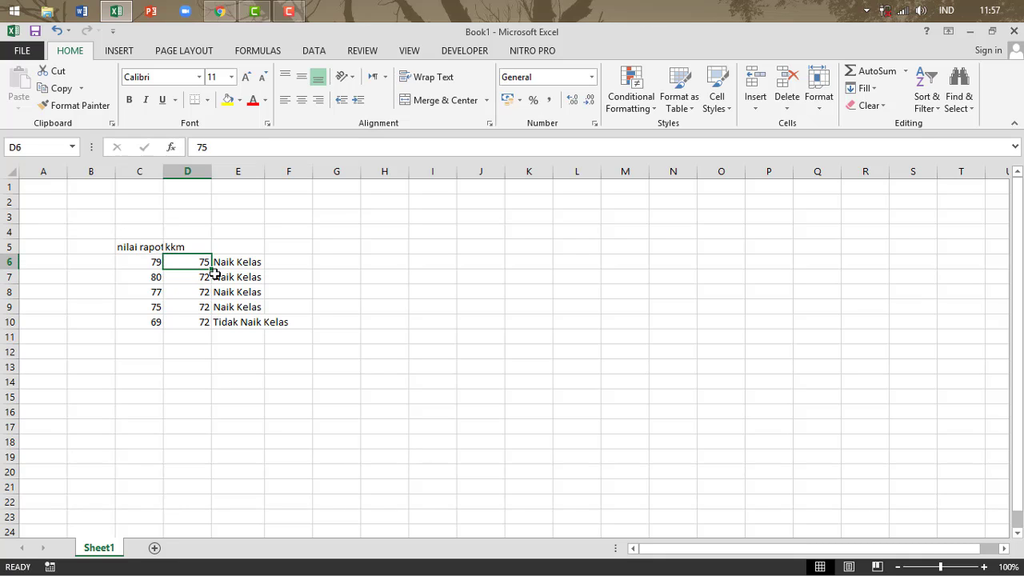
pyautogui.moveTo(214, 270); pyautogui.dragTo(216, 332)
pyautogui.click(347, 274)
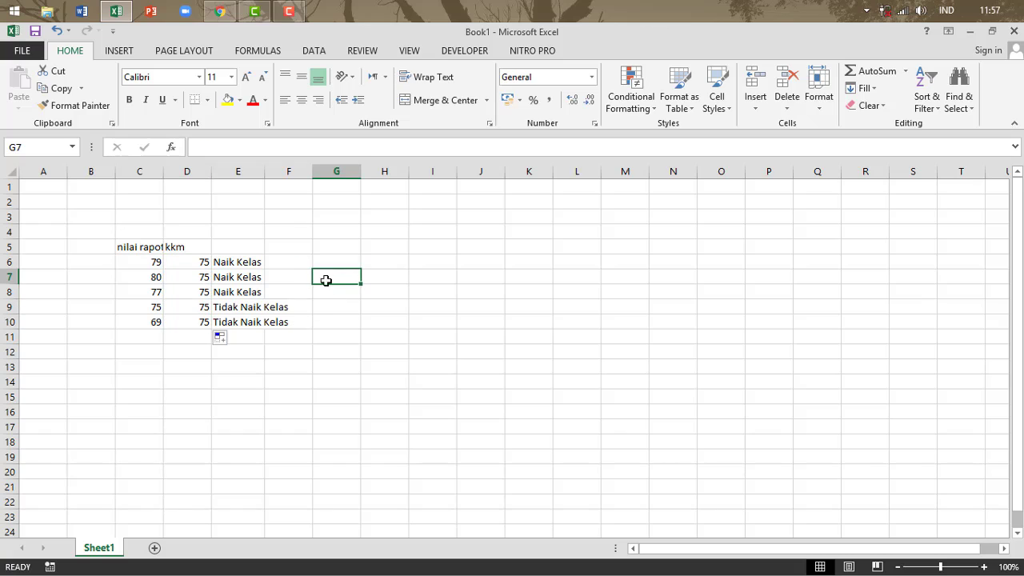
pyautogui.click(146, 307)
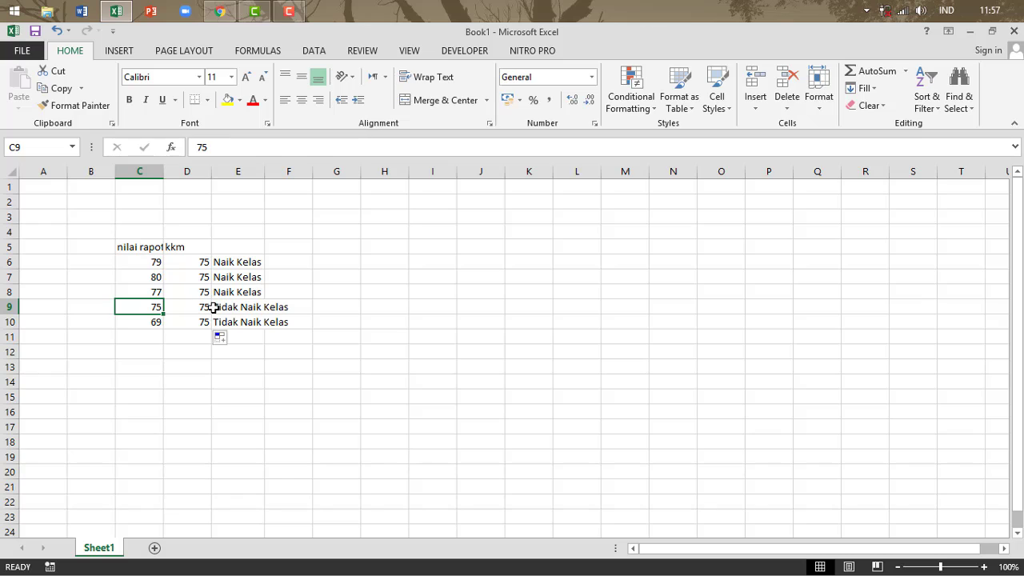
# Change the kkm in D6 to 80 and fill it down to D10
pyautogui.click(190, 261)
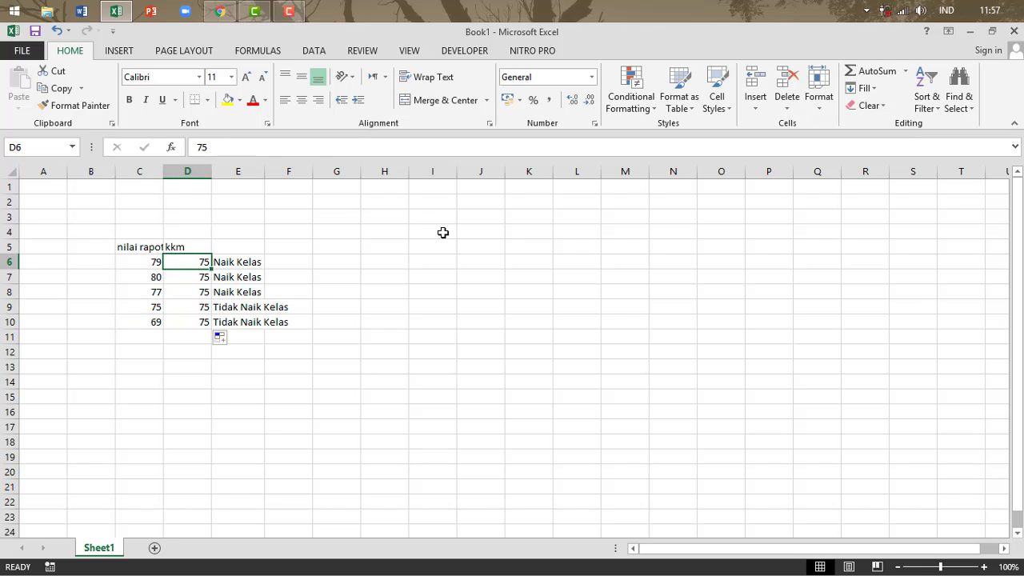
pyautogui.write('80')
pyautogui.press('Return')
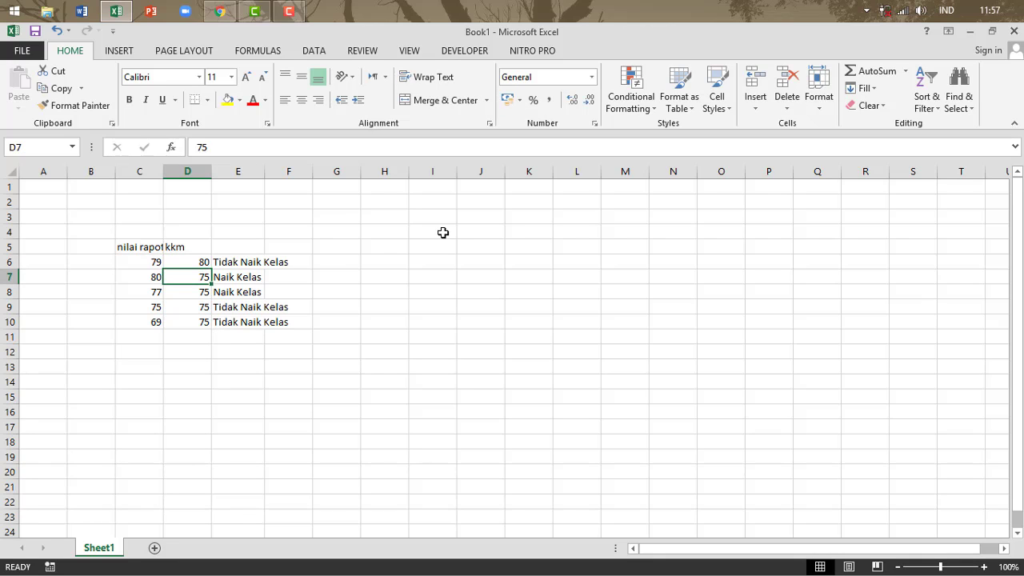
pyautogui.click(173, 261)
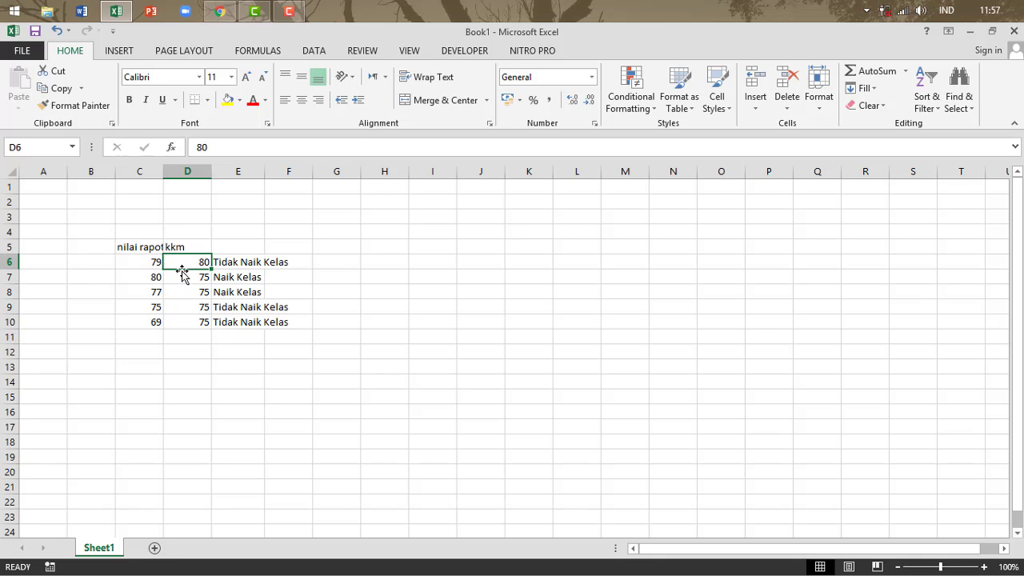
pyautogui.moveTo(211, 269); pyautogui.dragTo(206, 322)
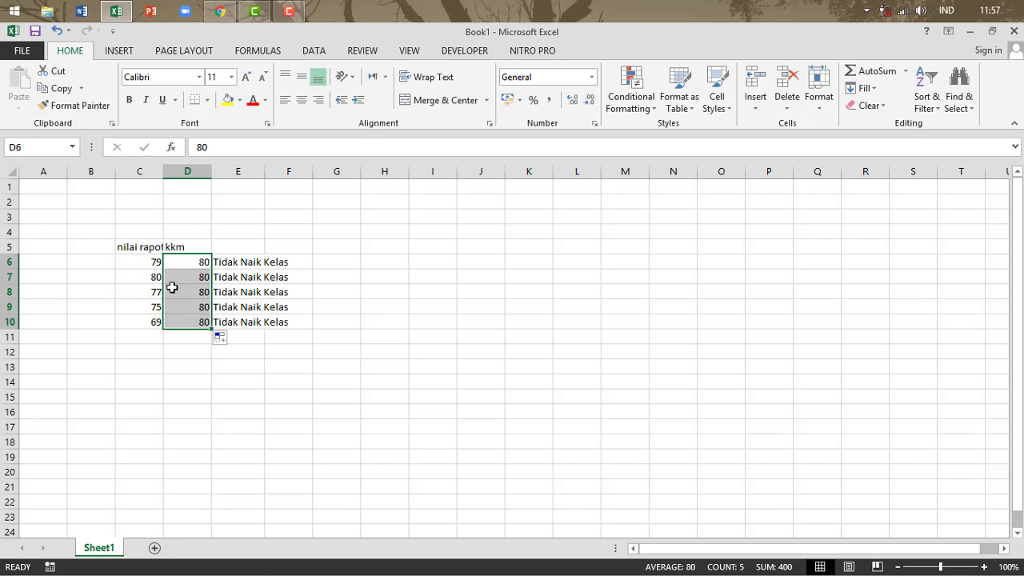
# Change the logical test in E6 to C6>=D6 and copy the formula down to E10
pyautogui.click(237, 262)
pyautogui.click(232, 146)
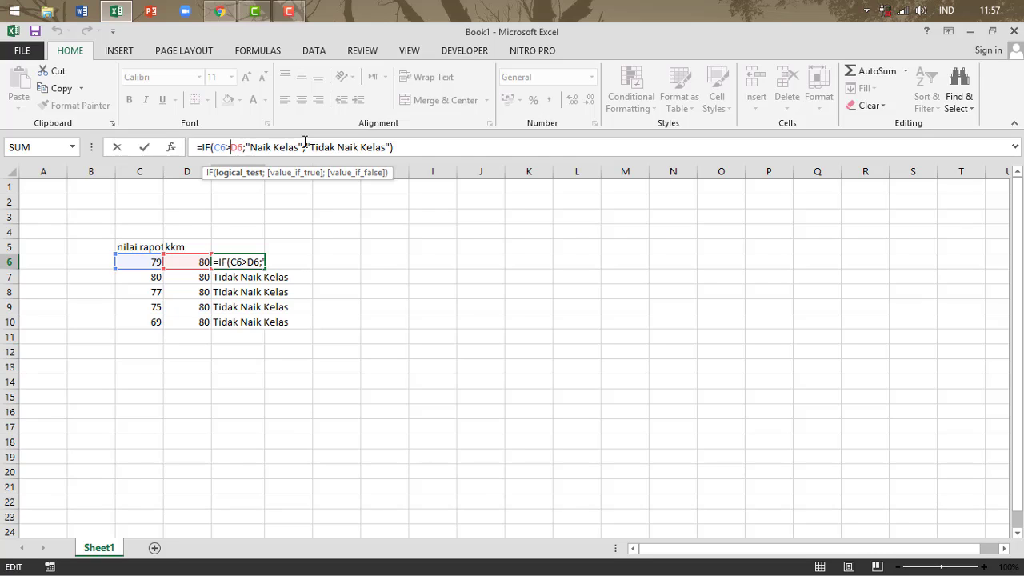
pyautogui.write('=')
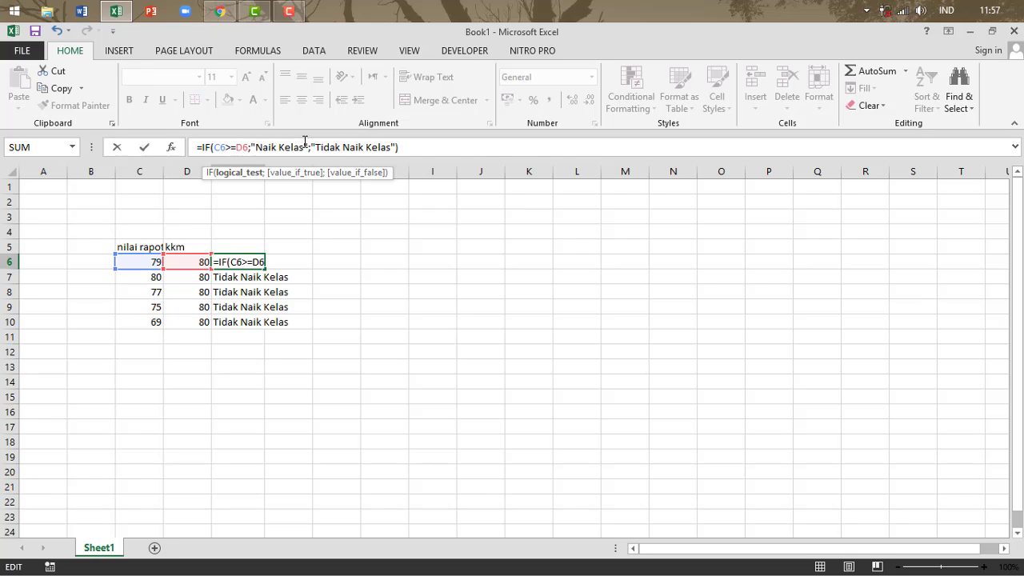
pyautogui.press('Return')
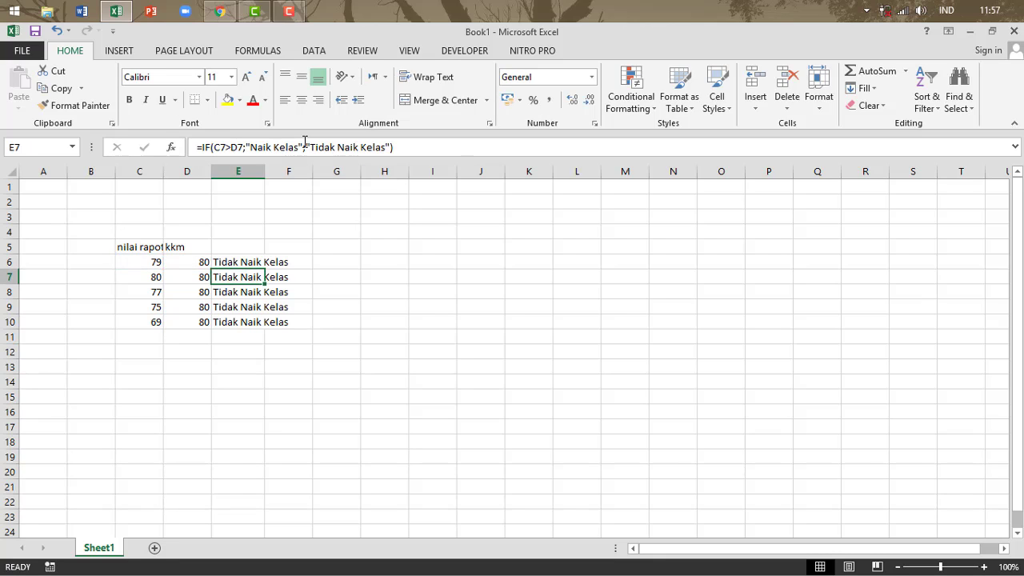
pyautogui.click(238, 264)
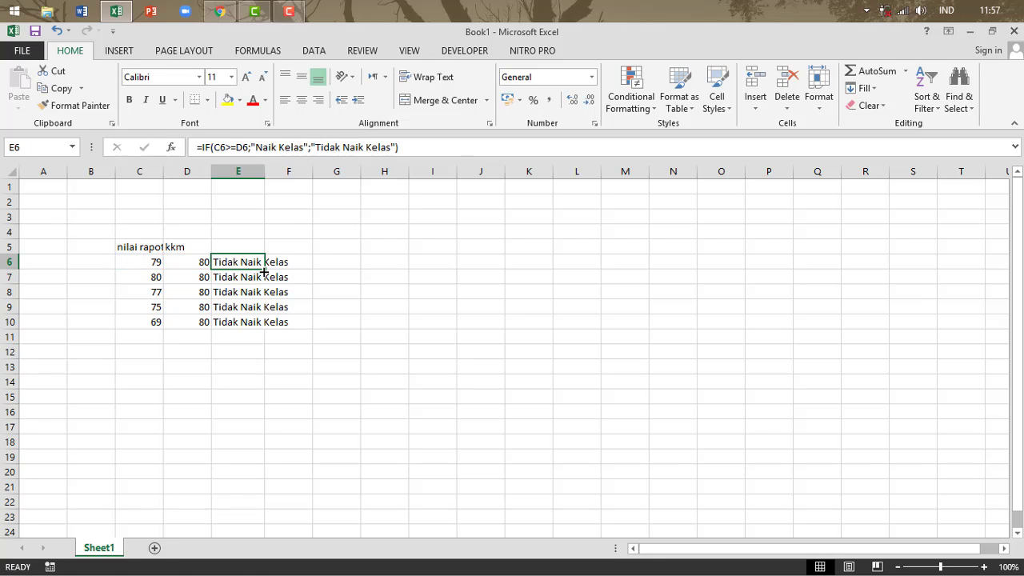
pyautogui.moveTo(264, 270); pyautogui.dragTo(269, 325)
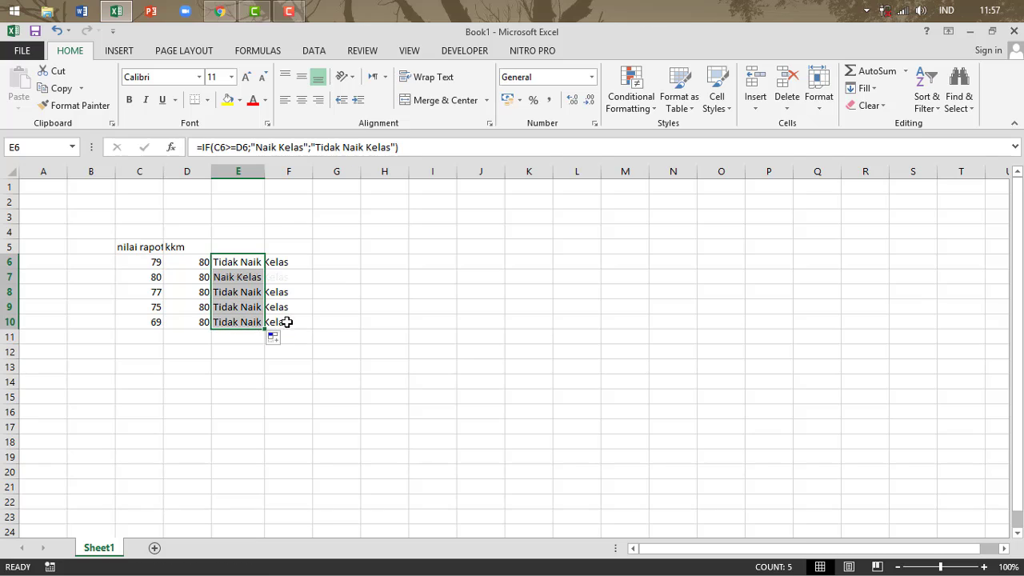
pyautogui.click(236, 274)
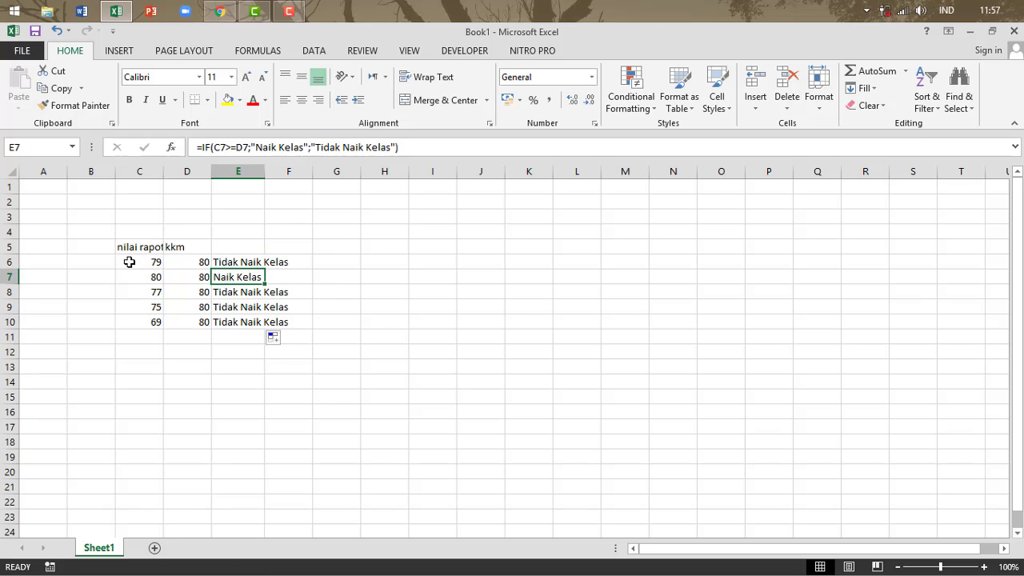
pyautogui.click(233, 148)
pyautogui.click(288, 276)
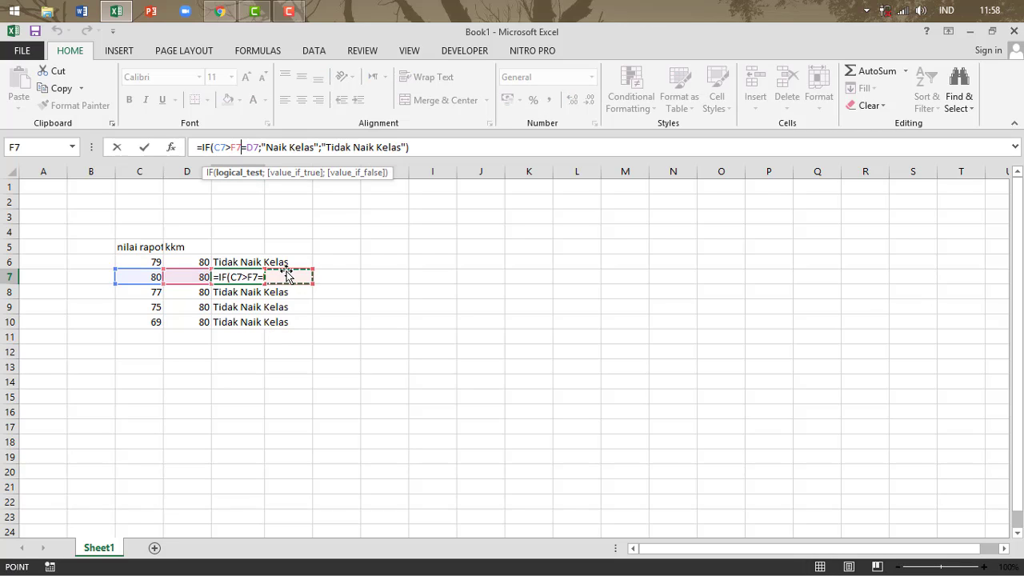
pyautogui.press('BackSpace')
pyautogui.press('BackSpace')
pyautogui.press('Return')
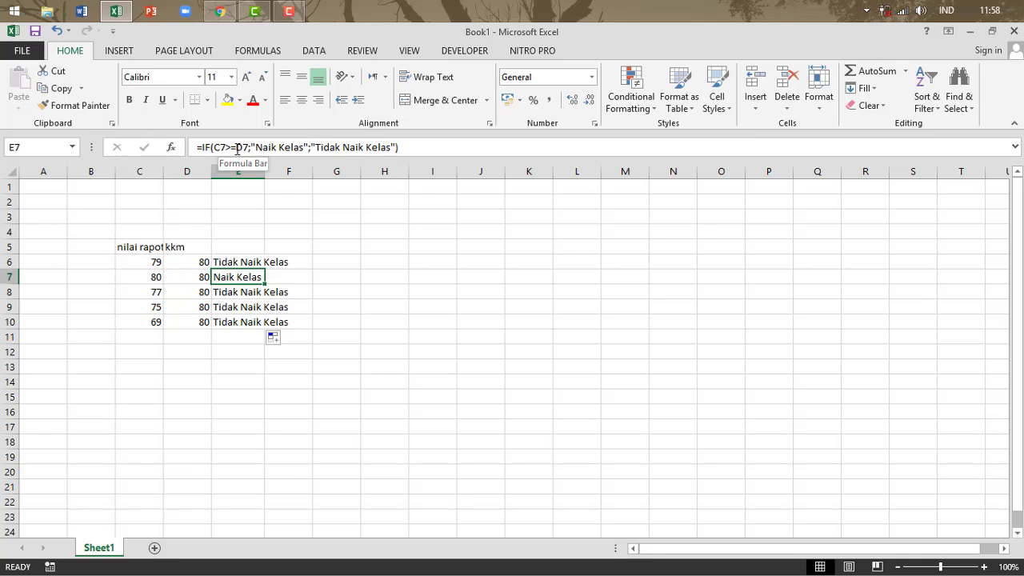
# Compare the grade in C7 with the kkm in D7 and review the IF formula in E7
pyautogui.click(152, 277)
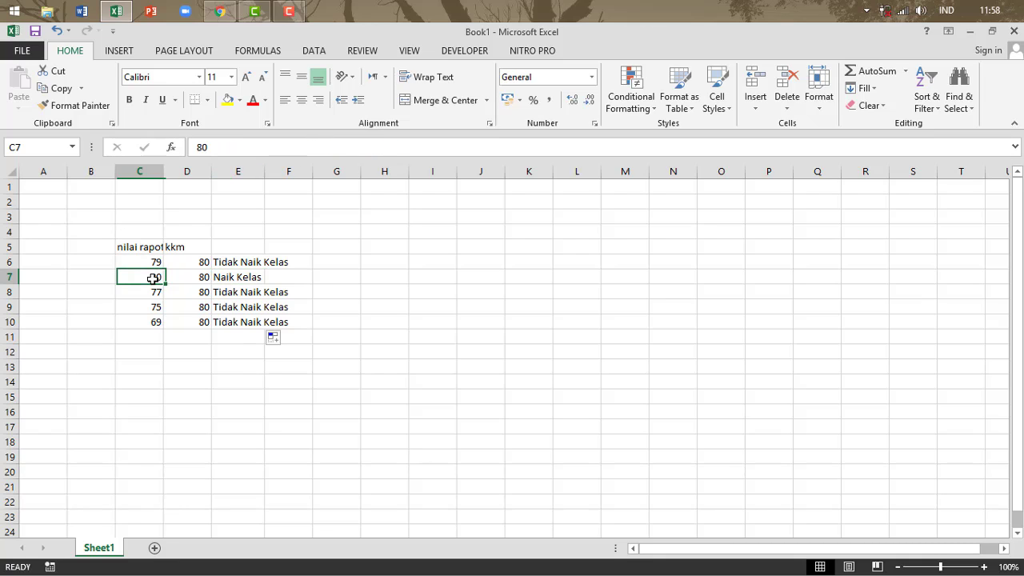
pyautogui.click(196, 277)
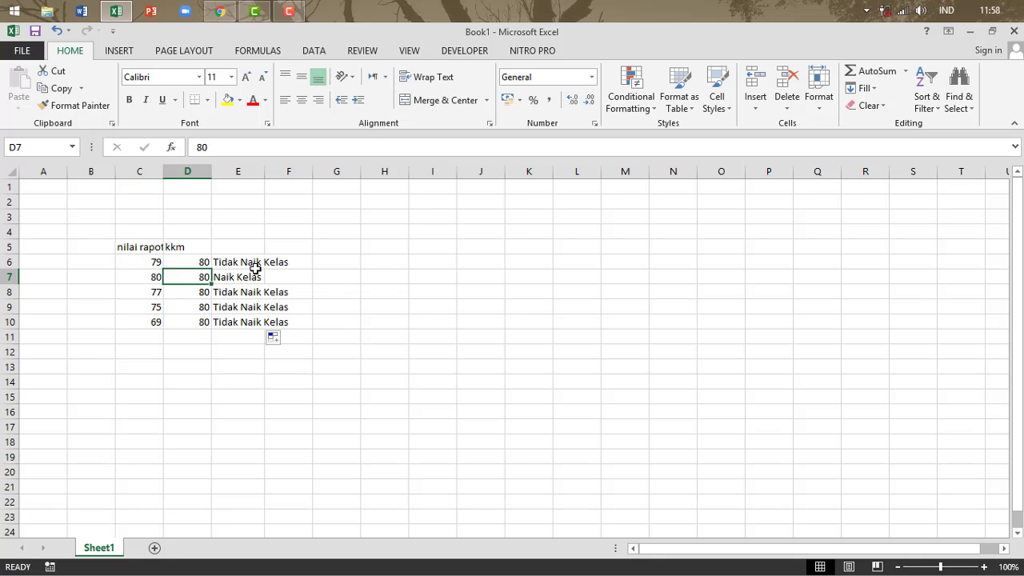
pyautogui.click(218, 277)
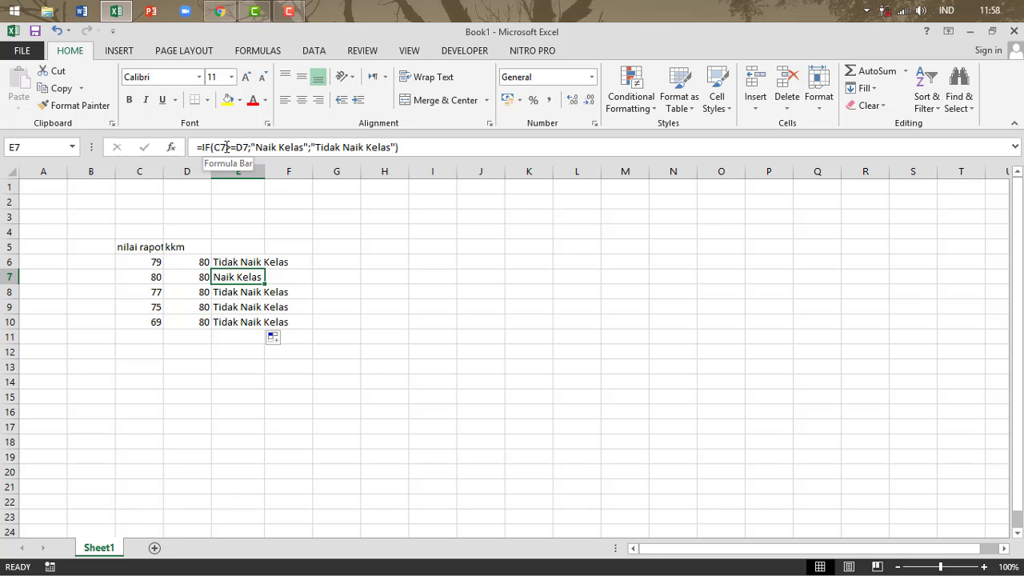
pyautogui.click(227, 11)
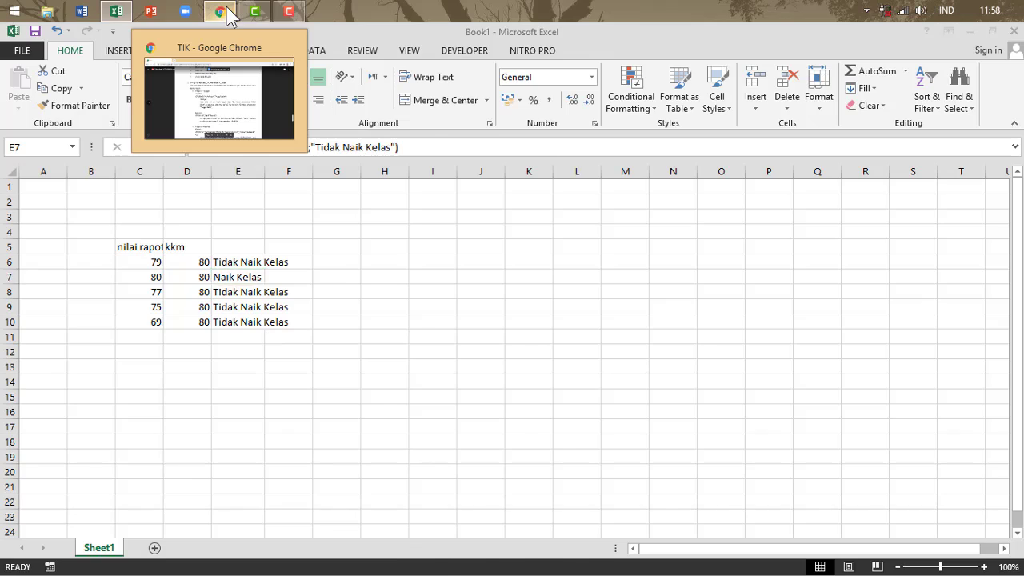
pyautogui.click(116, 12)
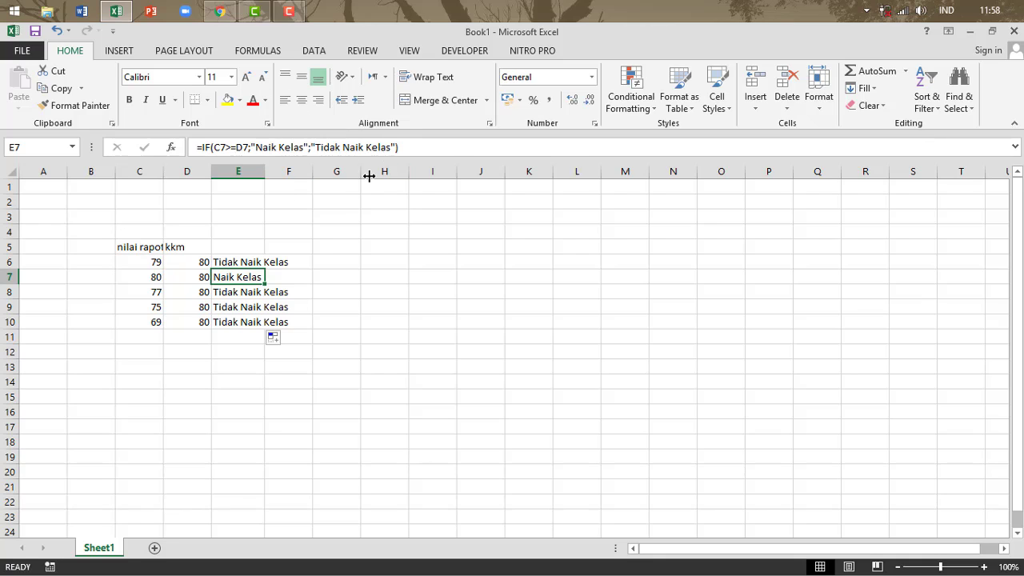
# Switch to the PDF module in Chrome and read the IF examples from Fungsi If Tunggal through Fungsi If Majemuk
pyautogui.click(219, 11)
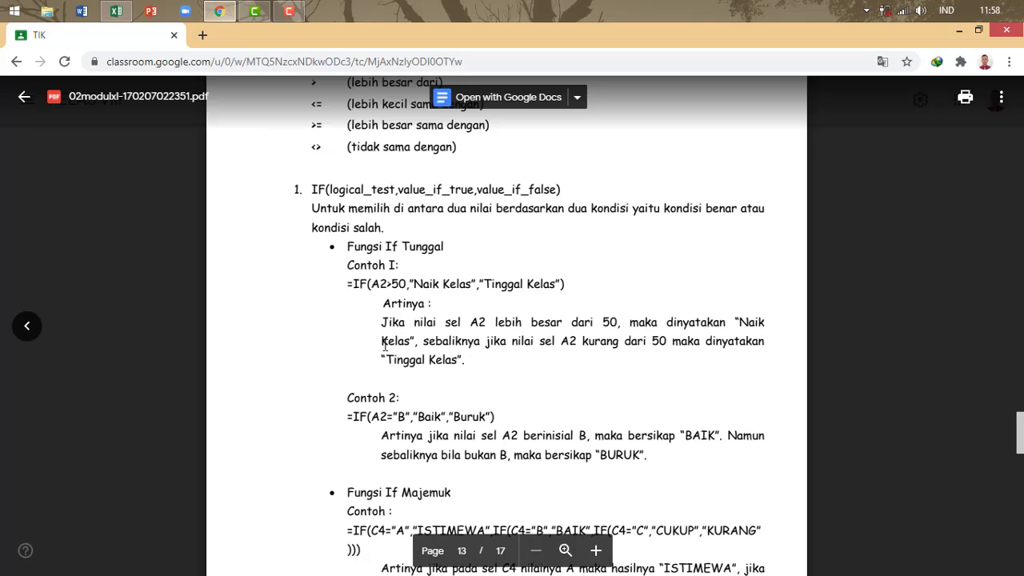
pyautogui.scroll(-1, 380, 365)
pyautogui.scroll(-3, 381, 365)
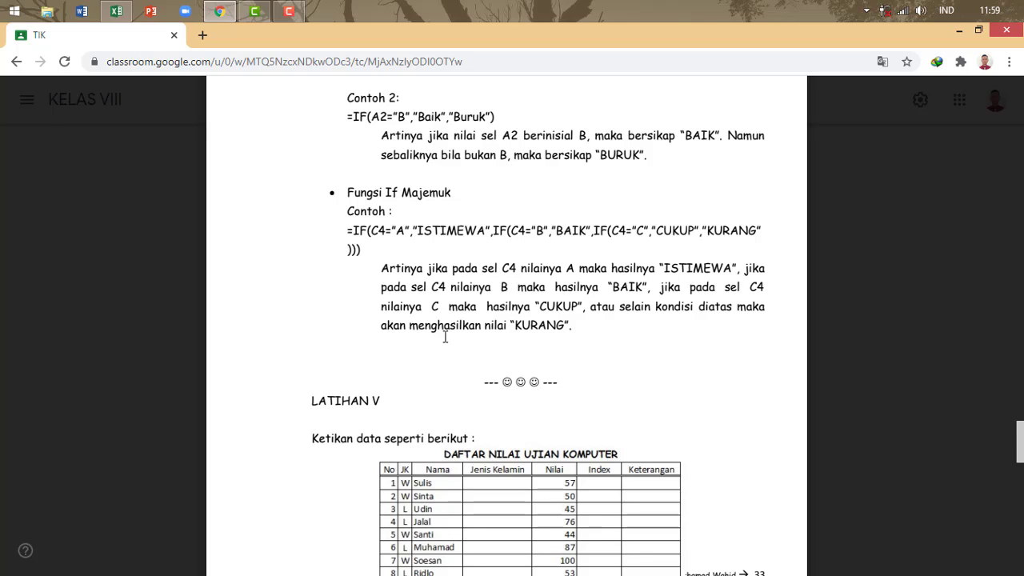
# Switch back to the Excel workbook and select the empty cell J6 beside the grade table
pyautogui.click(112, 13)
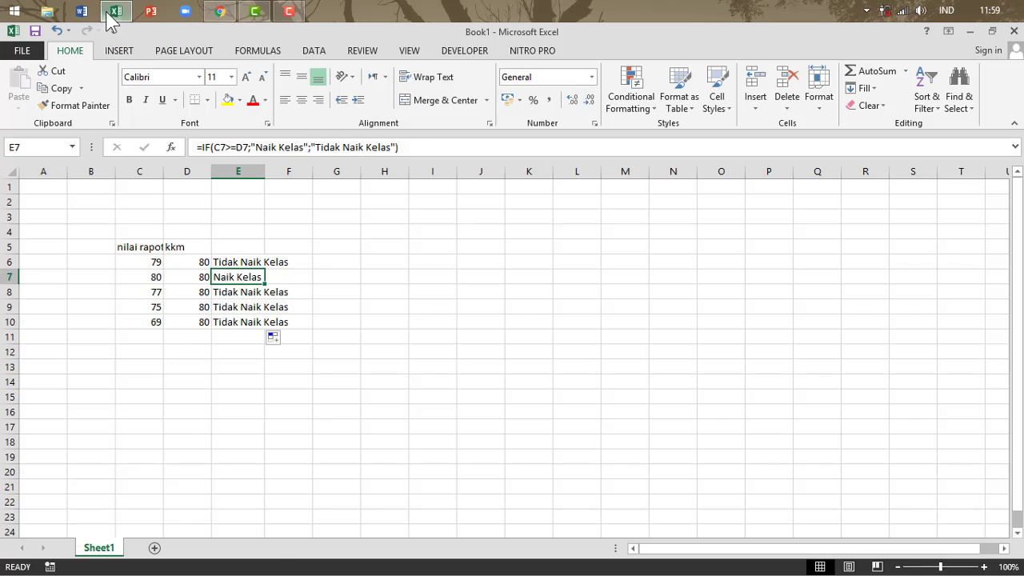
pyautogui.click(329, 258)
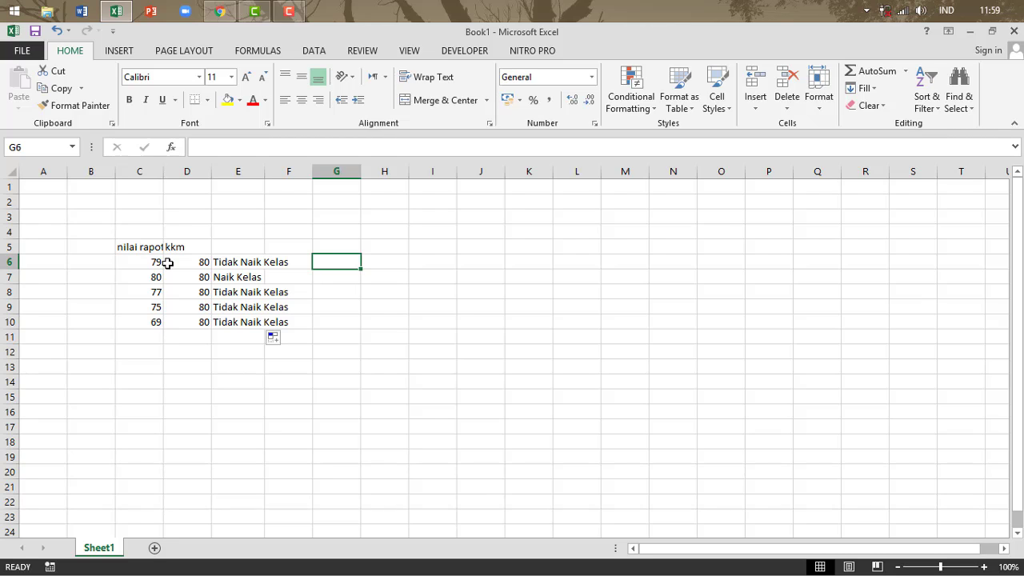
pyautogui.click(474, 234)
pyautogui.click(483, 259)
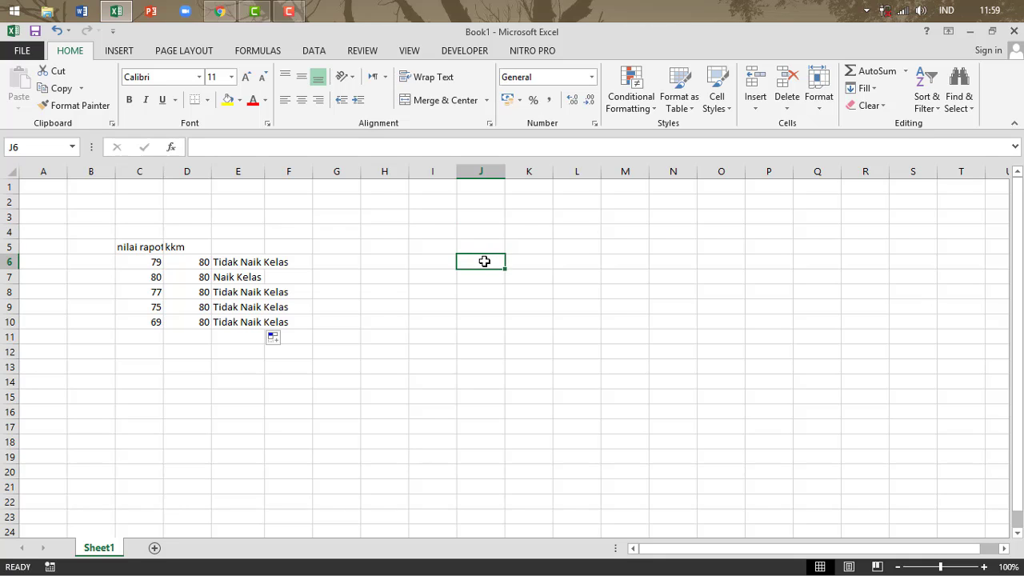
# Enter the first two grade thresholds with their letters in J6:K7: 60 with D and 70 with C
pyautogui.write('60')
pyautogui.press('Tab')
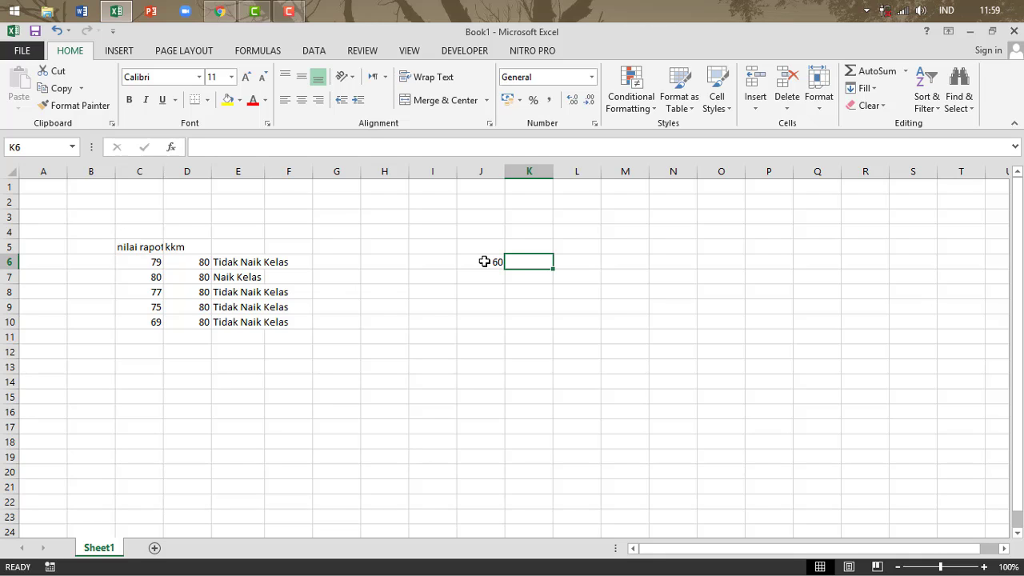
pyautogui.write('D')
pyautogui.press('Down')
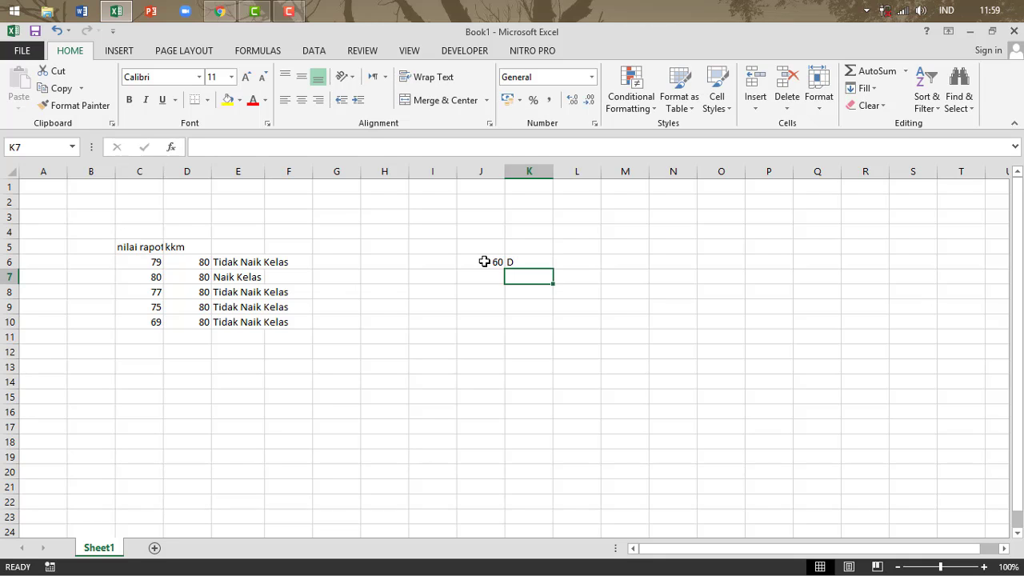
pyautogui.press('Left')
pyautogui.write('70')
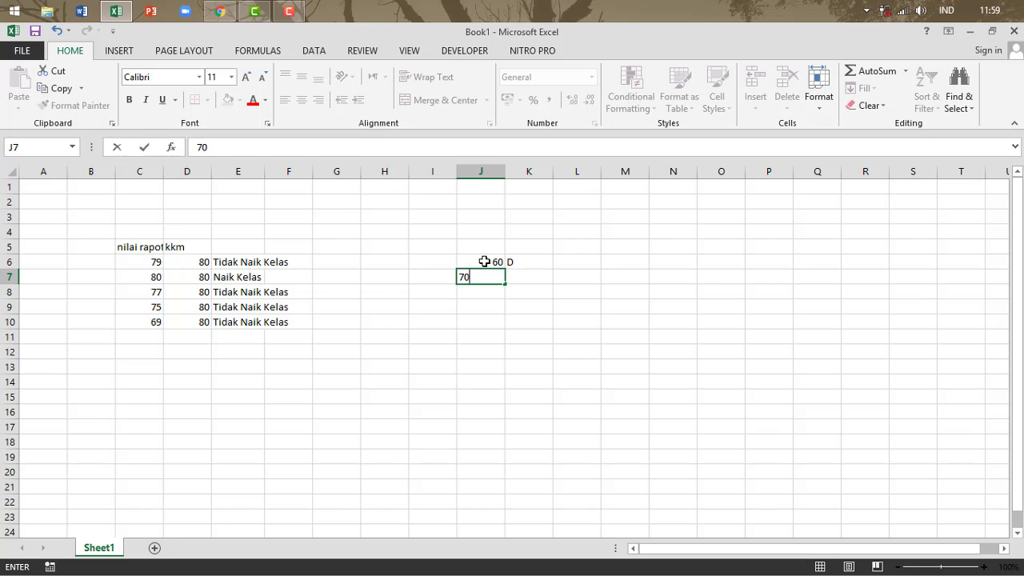
pyautogui.press('Return')
pyautogui.press('Right')
pyautogui.press('Up')
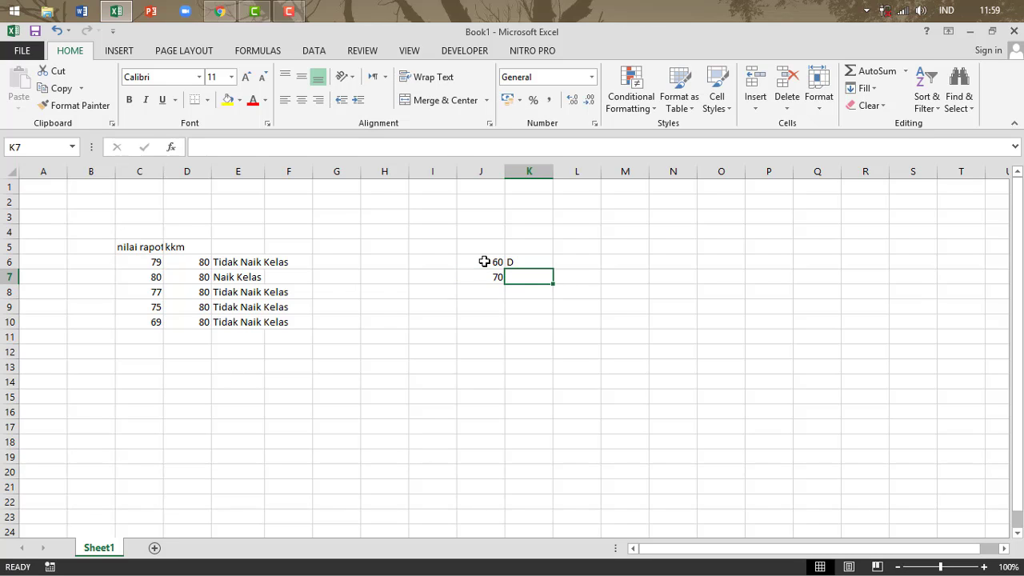
pyautogui.write('C')
pyautogui.press('Left')
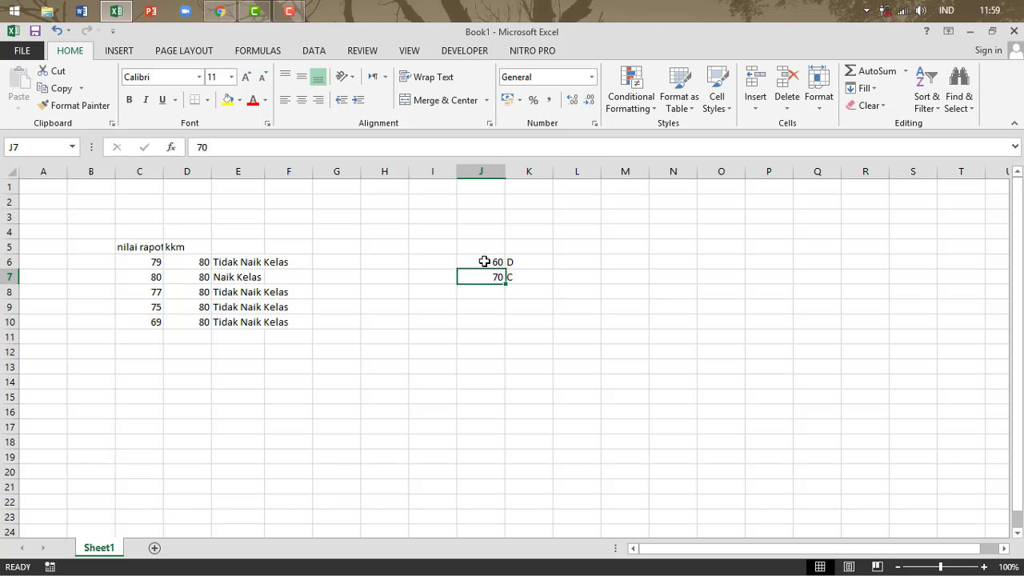
# Continue the grade scale in J8:K9 with 80 for B and 90 for A
pyautogui.press('Down')
pyautogui.write('B')
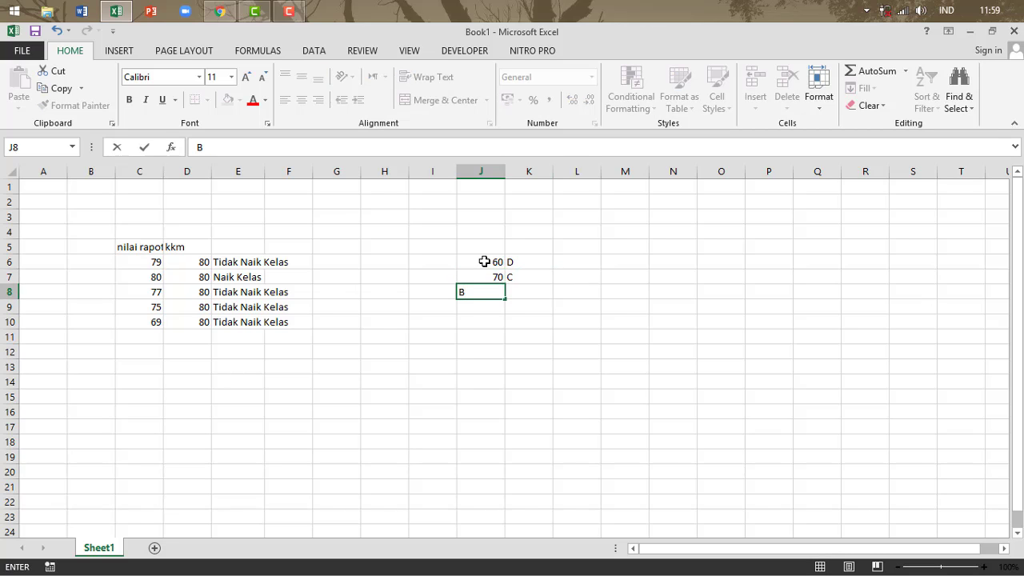
pyautogui.press('Right')
pyautogui.press('Left')
pyautogui.write('80')
pyautogui.press('Right')
pyautogui.write('B')
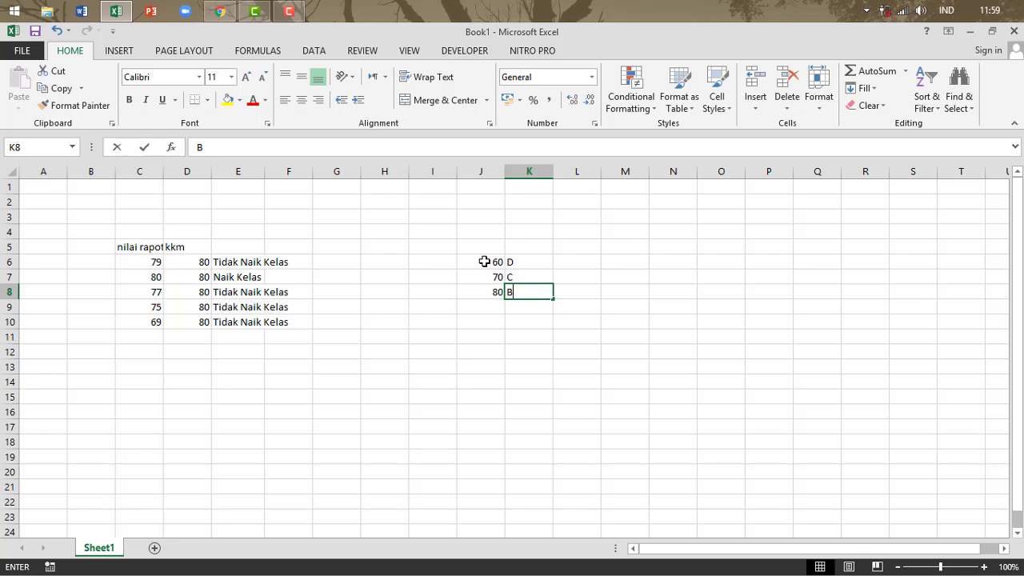
pyautogui.press('Left')
pyautogui.press('Down')
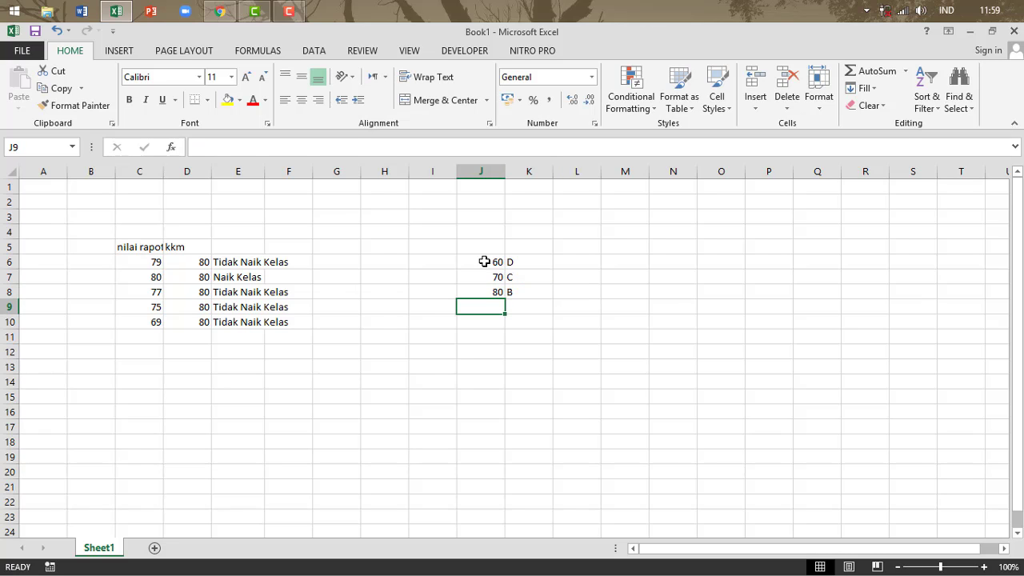
pyautogui.press('Tab')
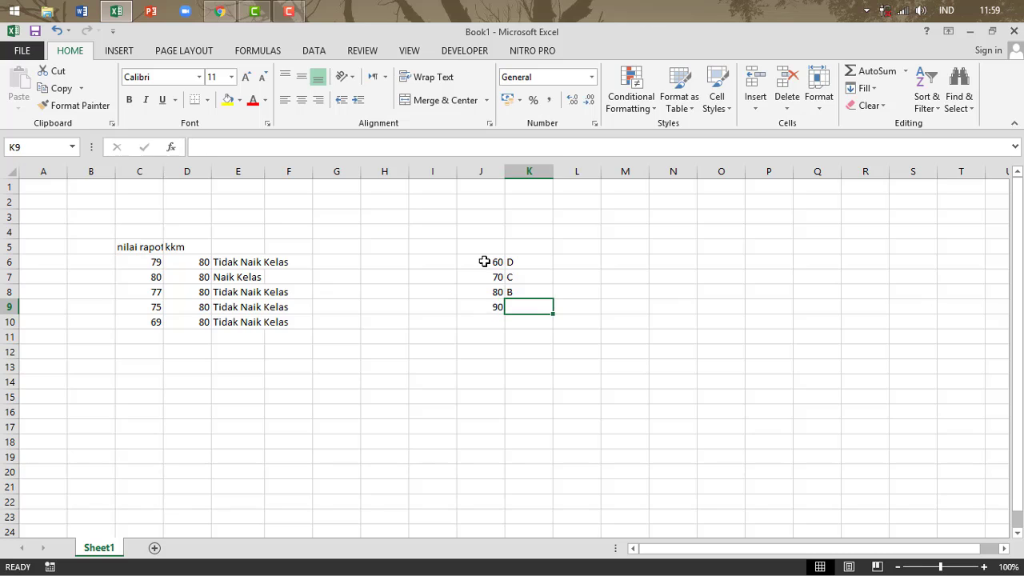
pyautogui.write('A')
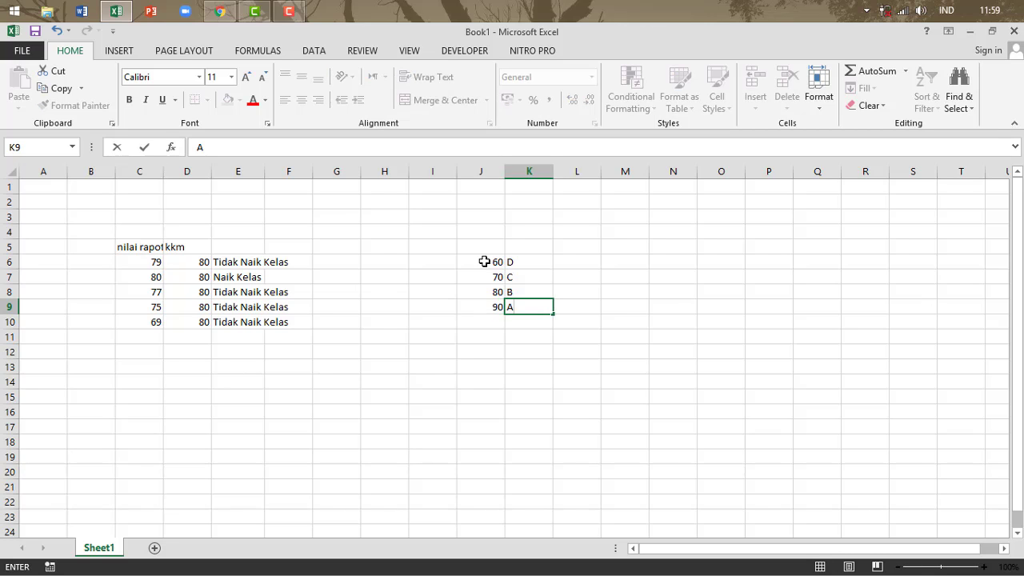
pyautogui.press('Return')
# Review the score thresholds and their letter grades in J6:K9
pyautogui.press('Up')
pyautogui.press('Left')
pyautogui.press('Up')
pyautogui.press('Up')
pyautogui.press('Right')
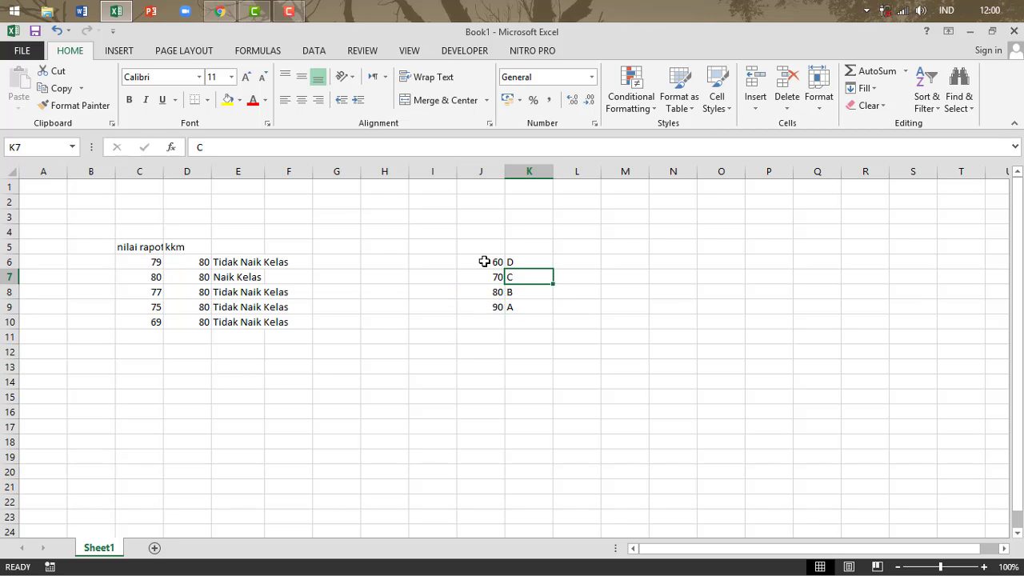
pyautogui.press('Up')
pyautogui.press('Left')
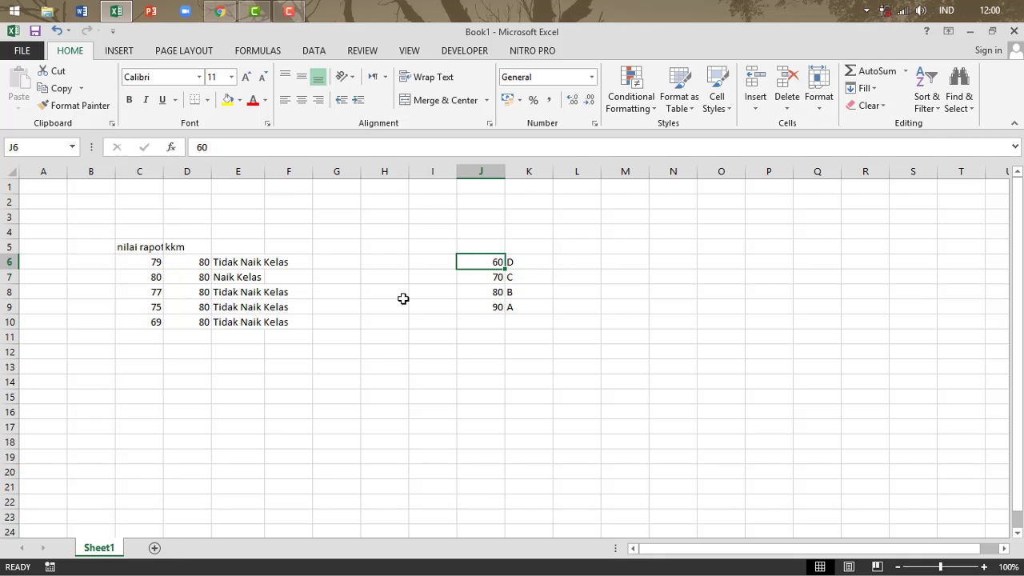
# Widen column E to fit the "Tidak Naik Kelas" results and select F6
pyautogui.click(339, 261)
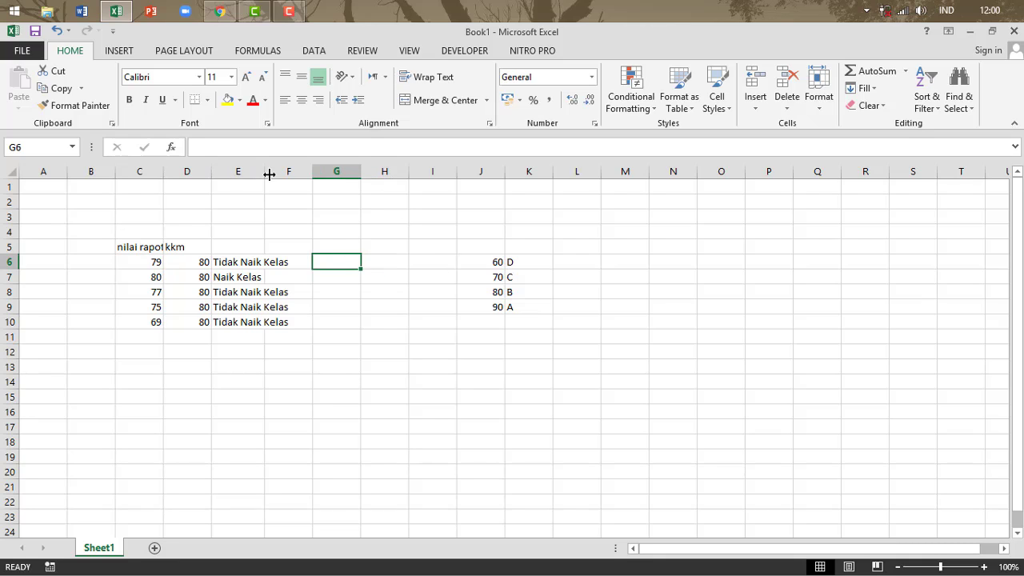
pyautogui.moveTo(265, 172); pyautogui.dragTo(292, 171)
pyautogui.click(324, 266)
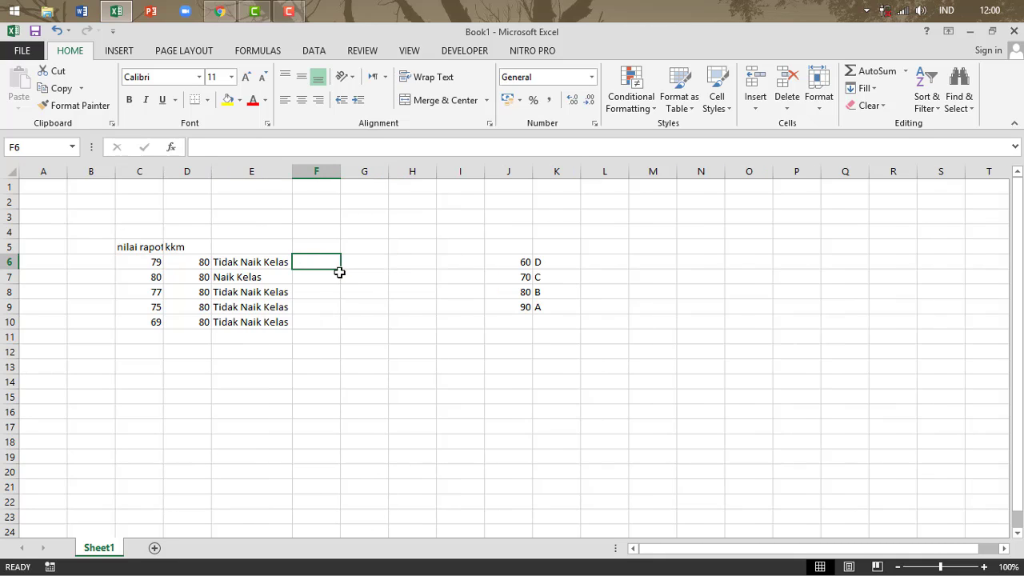
# Start an IF formula in F6 that tests C6>90 and returns "A" when true
pyautogui.write('=')
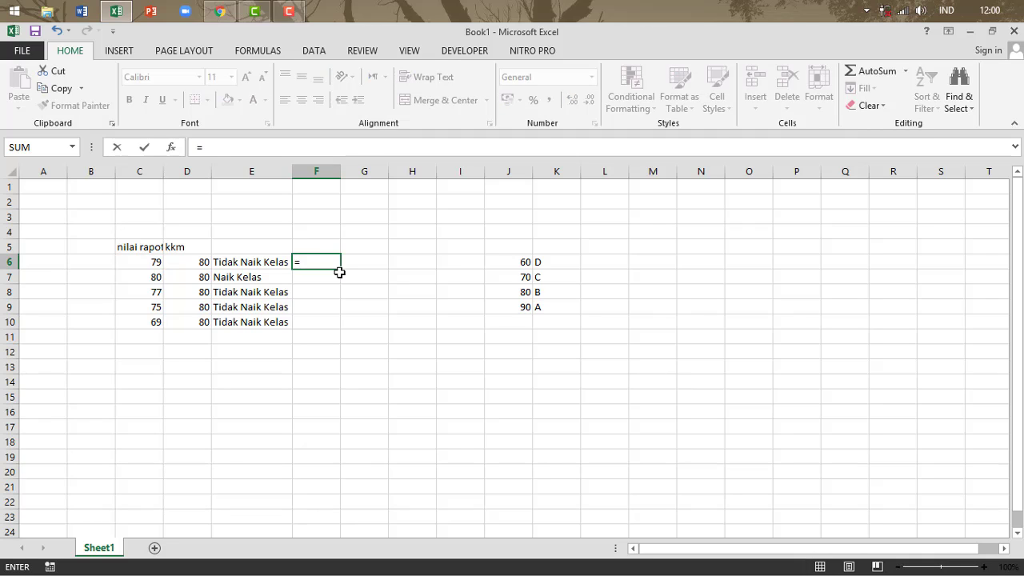
pyautogui.write('if')
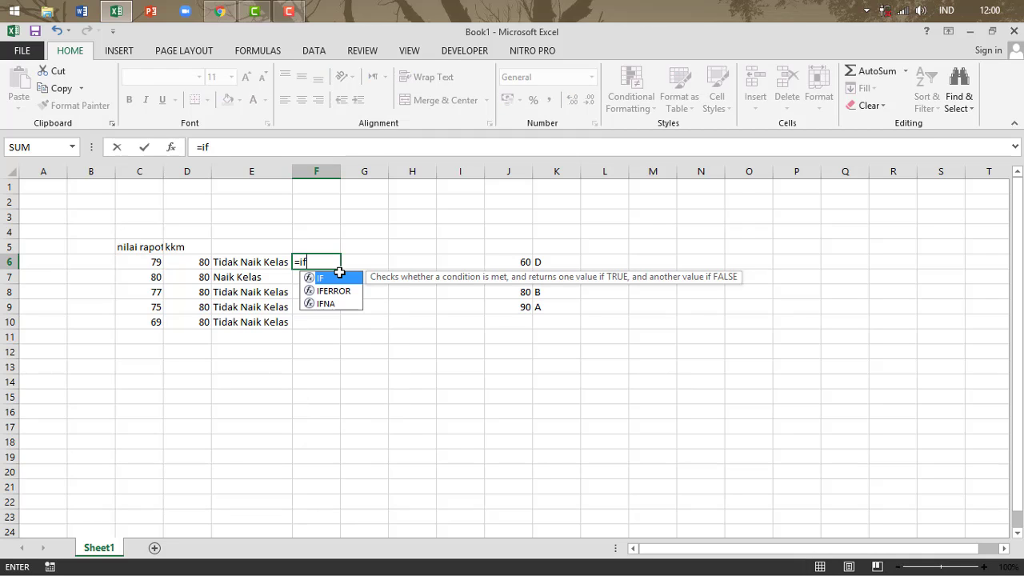
pyautogui.write('(')
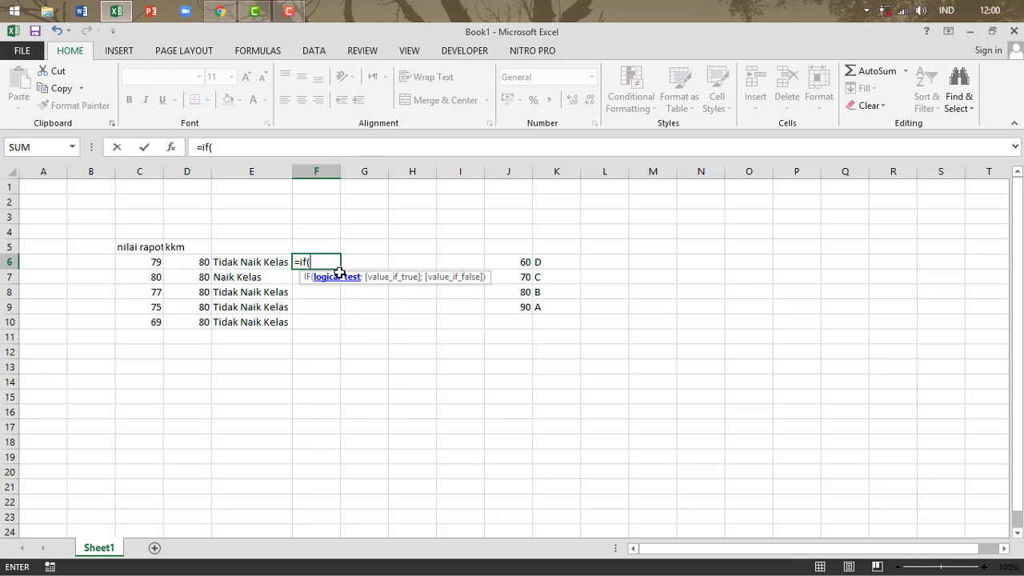
pyautogui.click(145, 261)
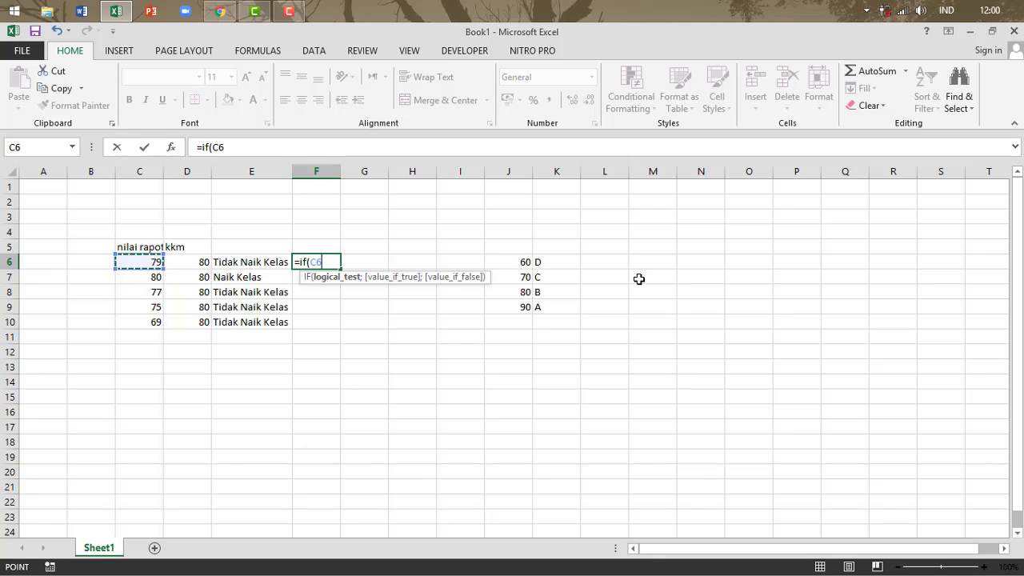
pyautogui.write('>90')
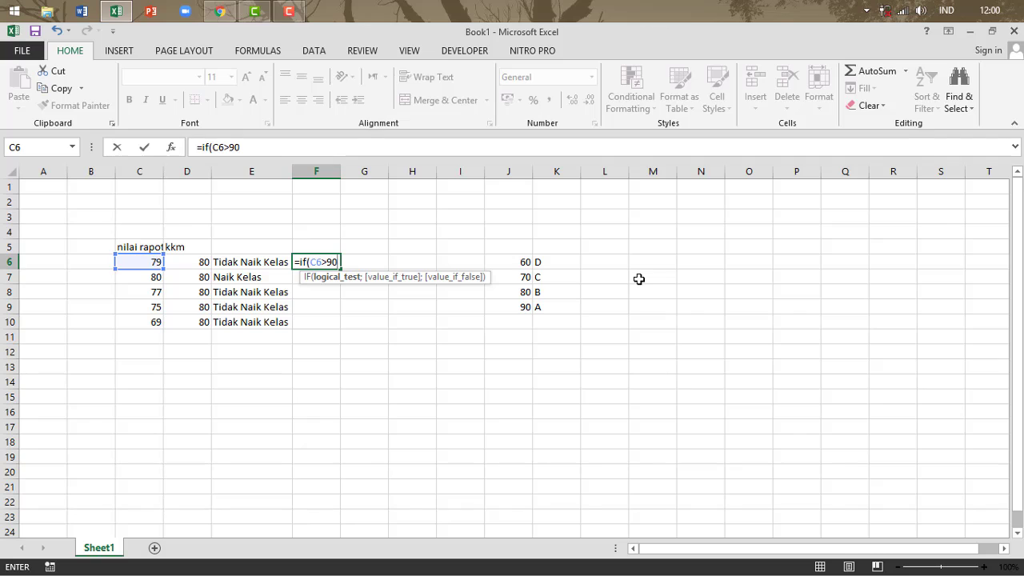
pyautogui.write(';')
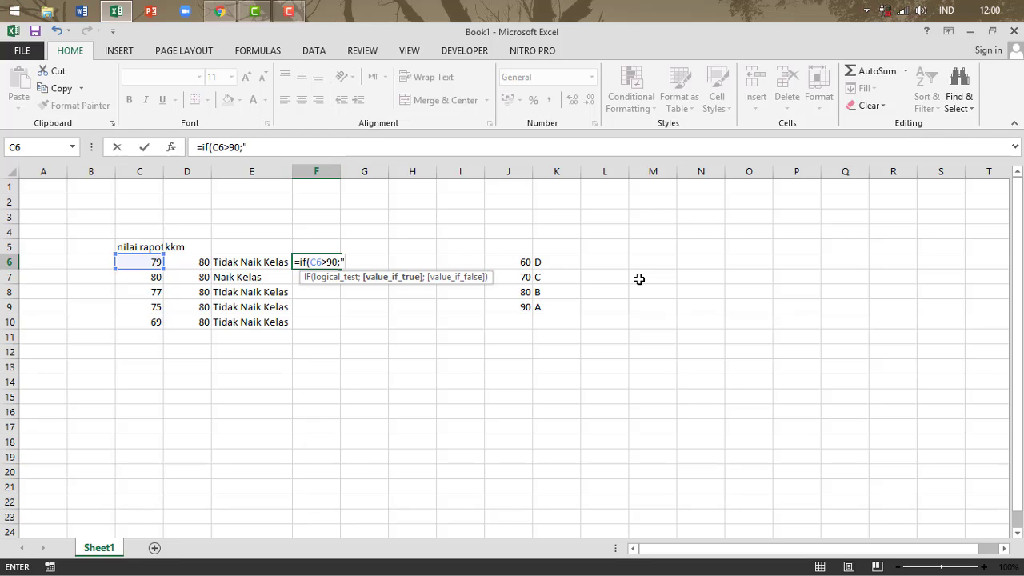
pyautogui.write('"A')
pyautogui.write('"')
pyautogui.write('(')
pyautogui.write('if')
pyautogui.press('BackSpace')
pyautogui.press('BackSpace')
pyautogui.press('BackSpace')
pyautogui.write(';')
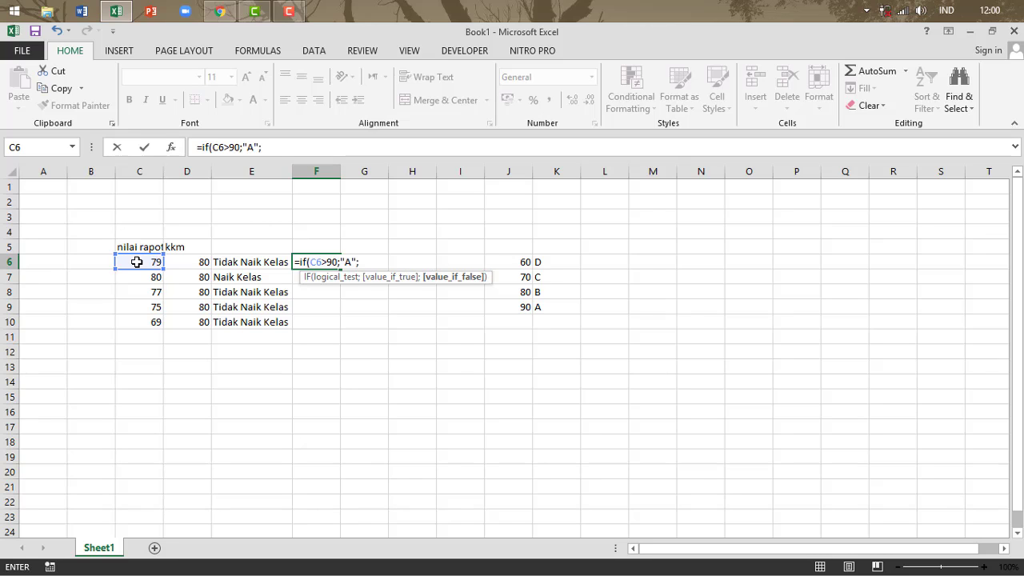
# Nest a second IF in the F6 formula that tests C6>80 and returns "B" when true
pyautogui.write('if')
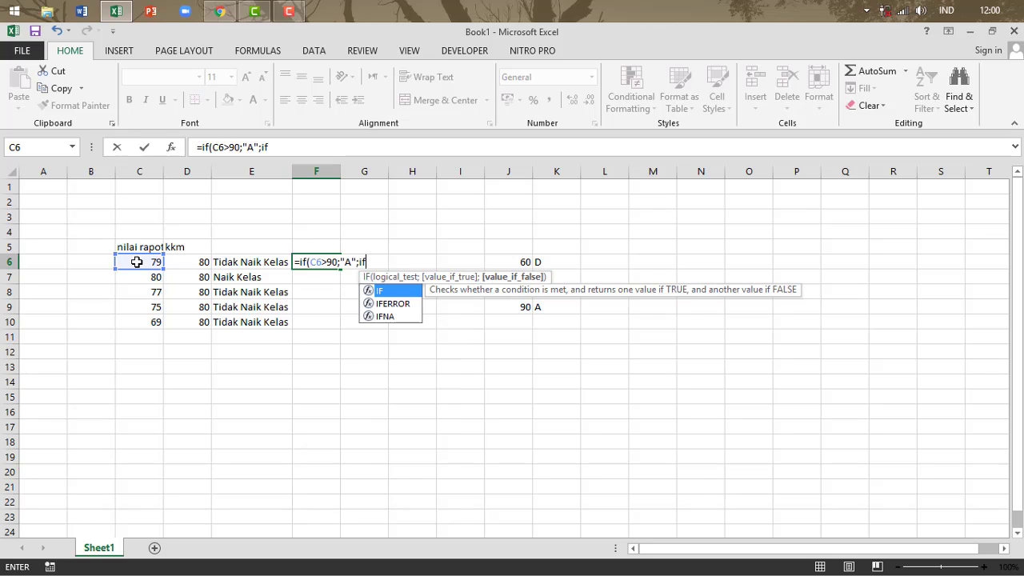
pyautogui.write('(')
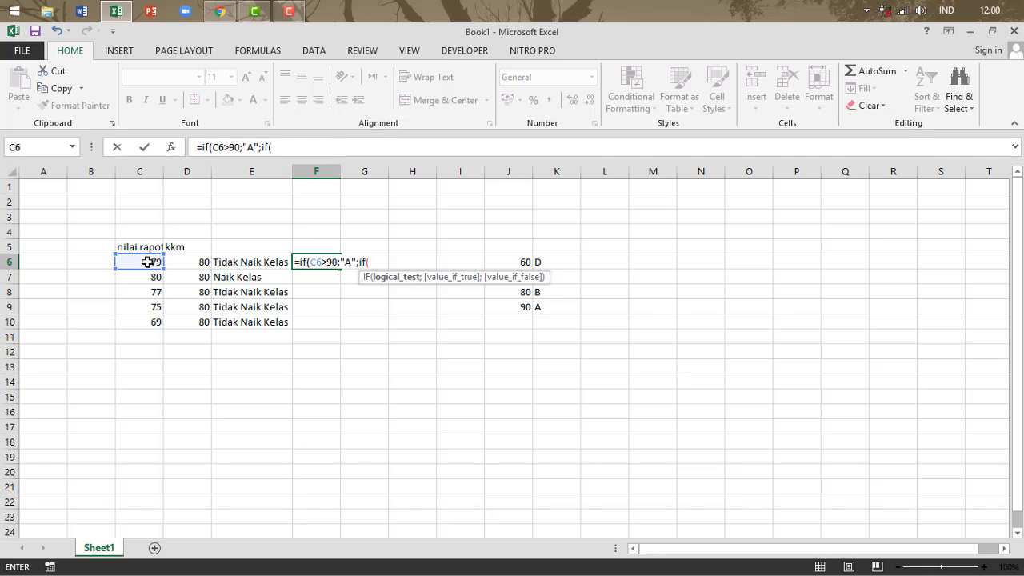
pyautogui.click(149, 261)
pyautogui.write('>')
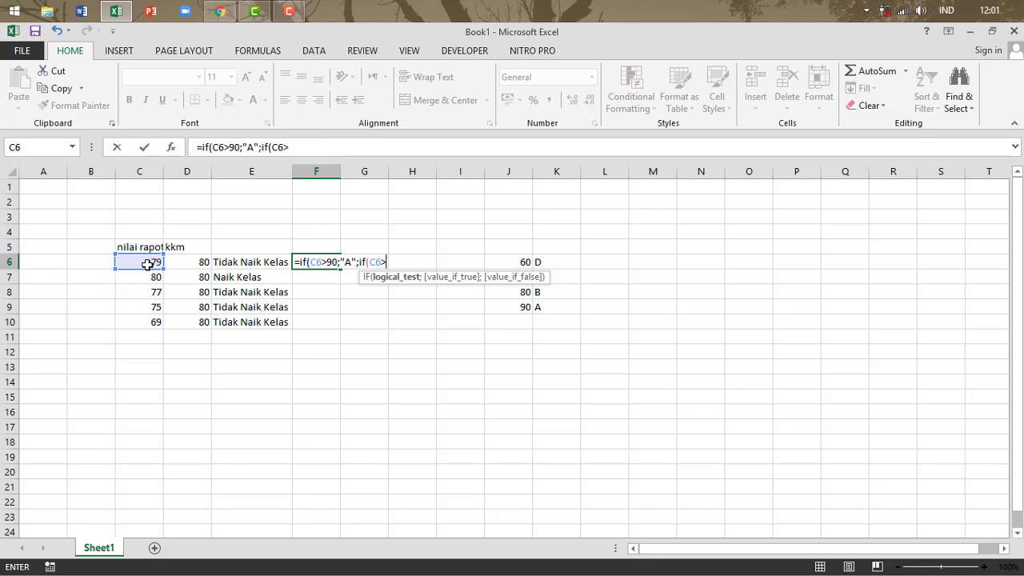
pyautogui.write('80;')
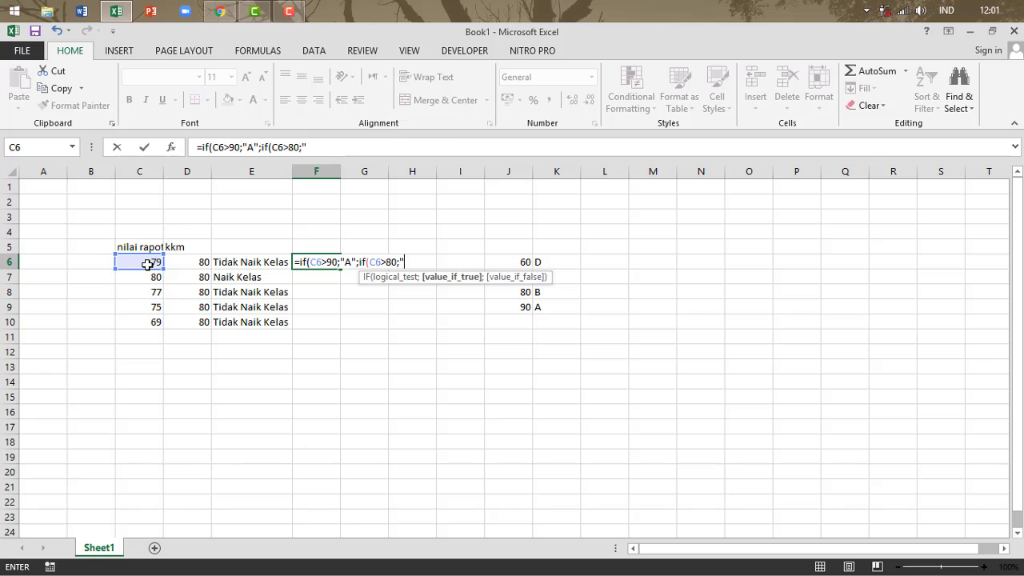
pyautogui.write('"B')
pyautogui.write(';')
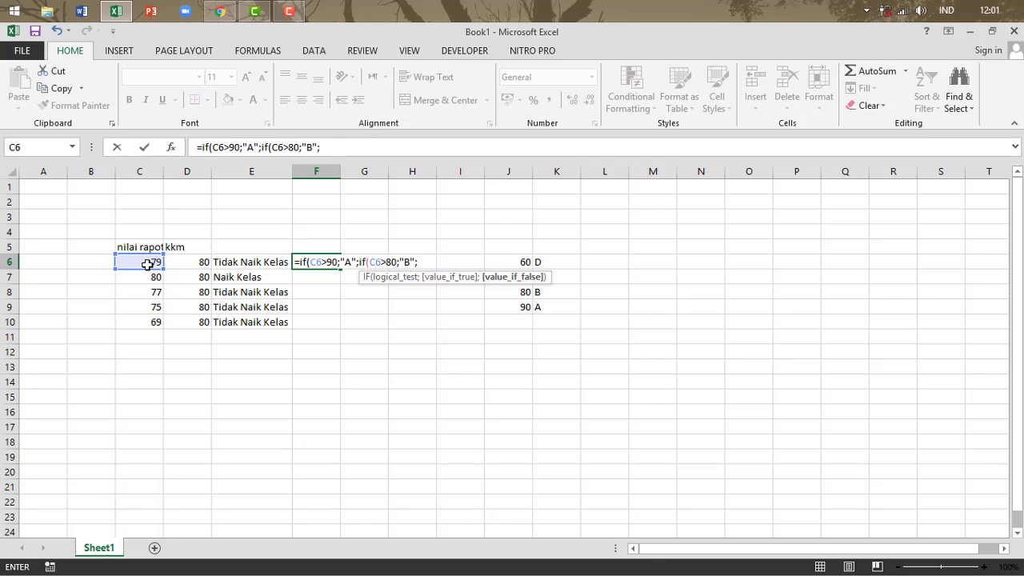
# Nest a third IF in the F6 formula that tests C6>70 and returns "C" when true, checking the module's example
pyautogui.write('if')
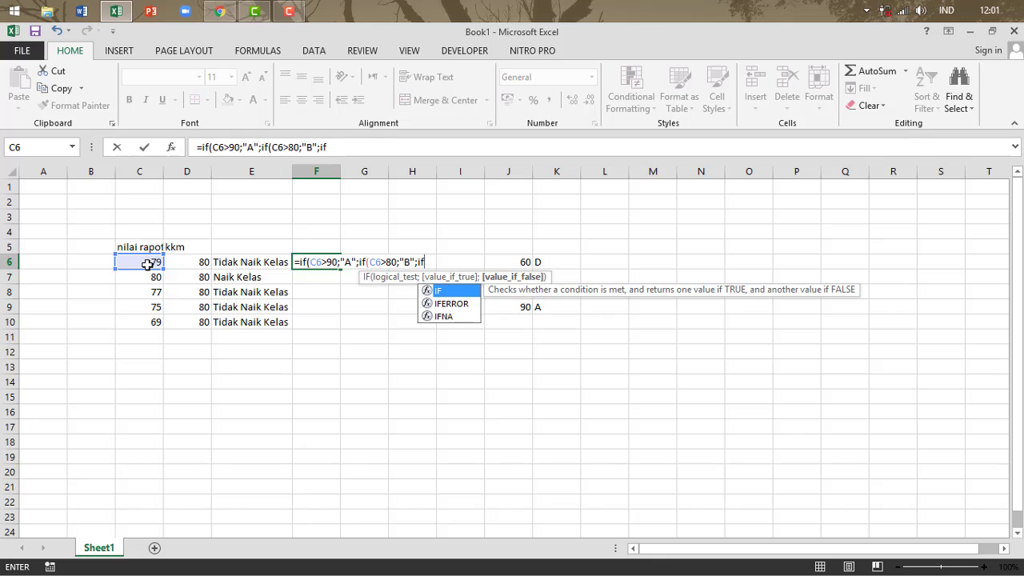
pyautogui.write('(')
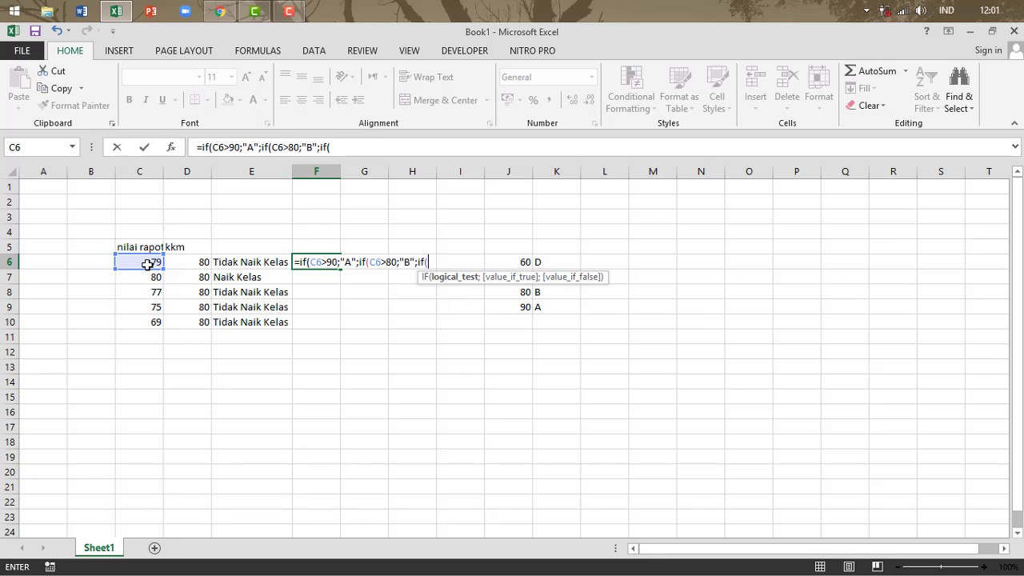
pyautogui.click(148, 264)
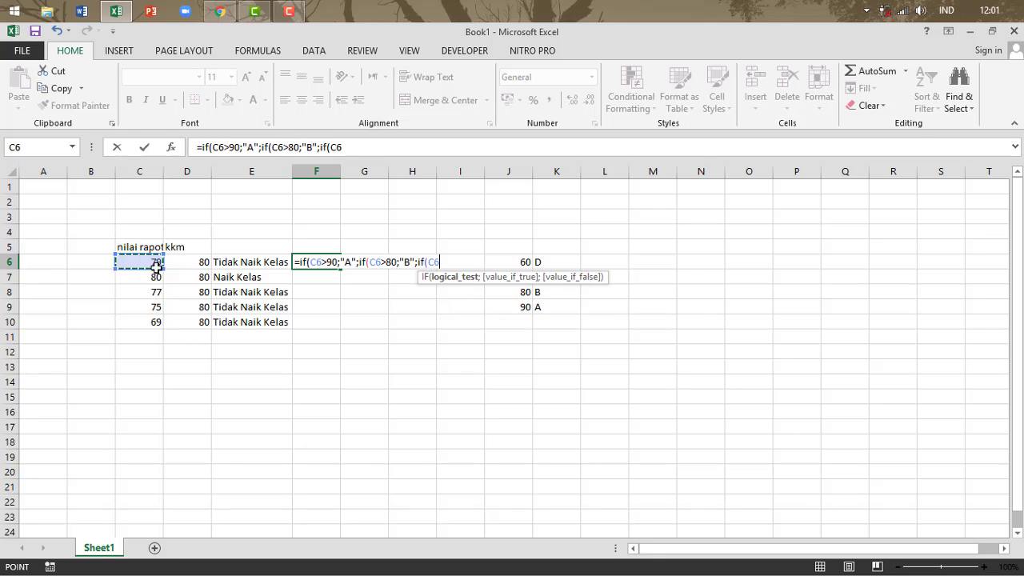
pyautogui.click(224, 12)
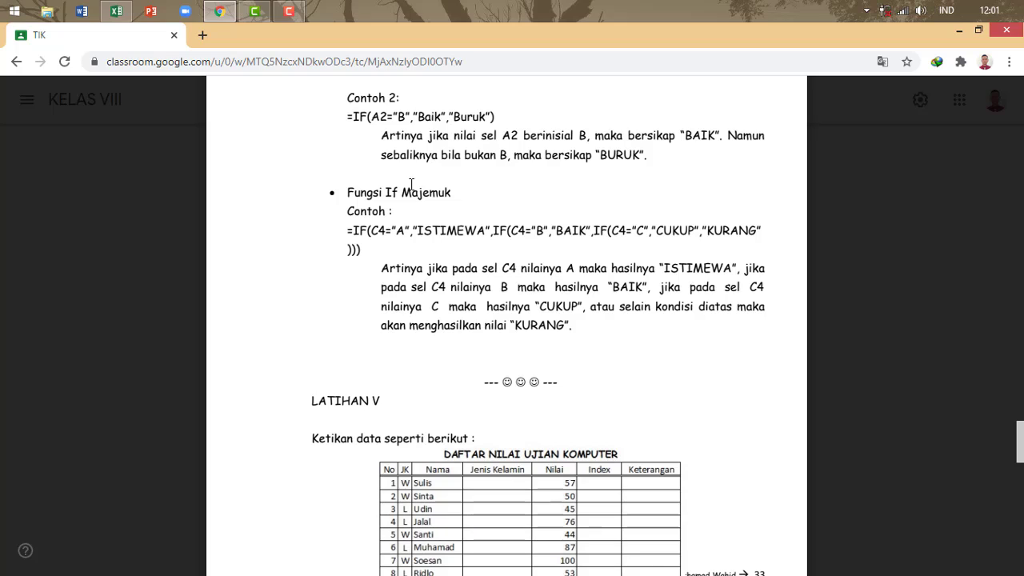
pyautogui.click(116, 11)
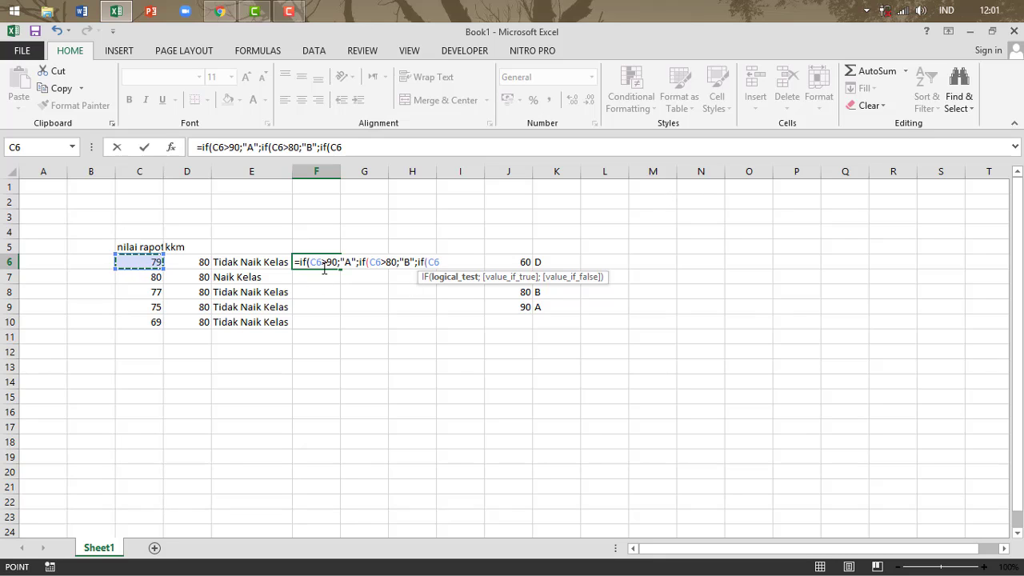
pyautogui.write('>70')
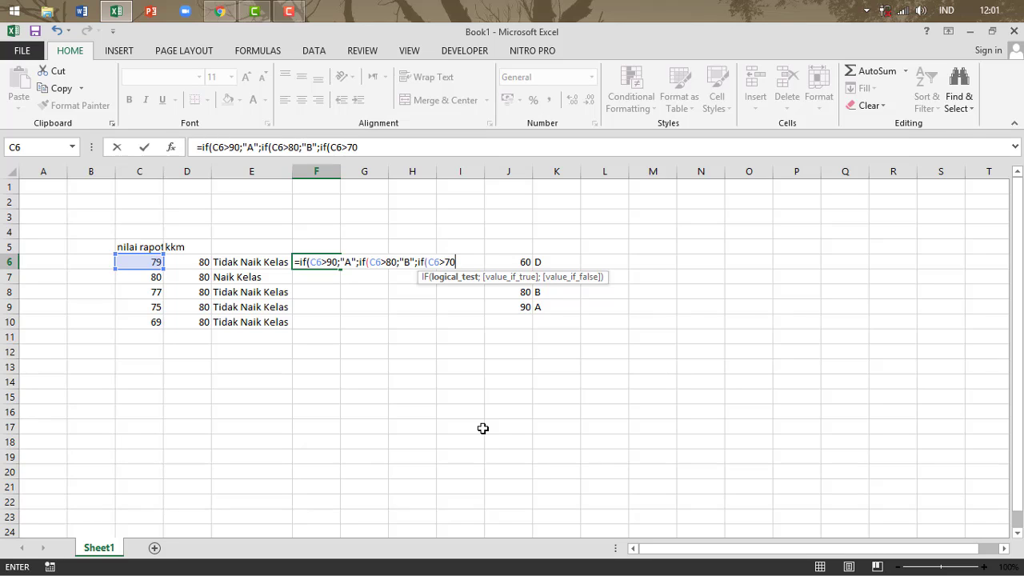
pyautogui.write(';"')
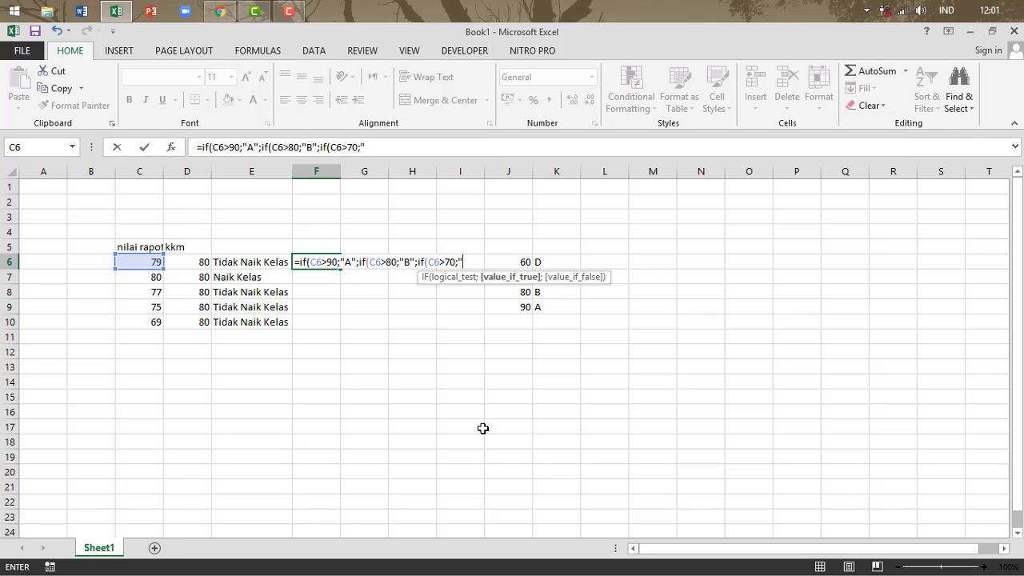
pyautogui.write('C";')
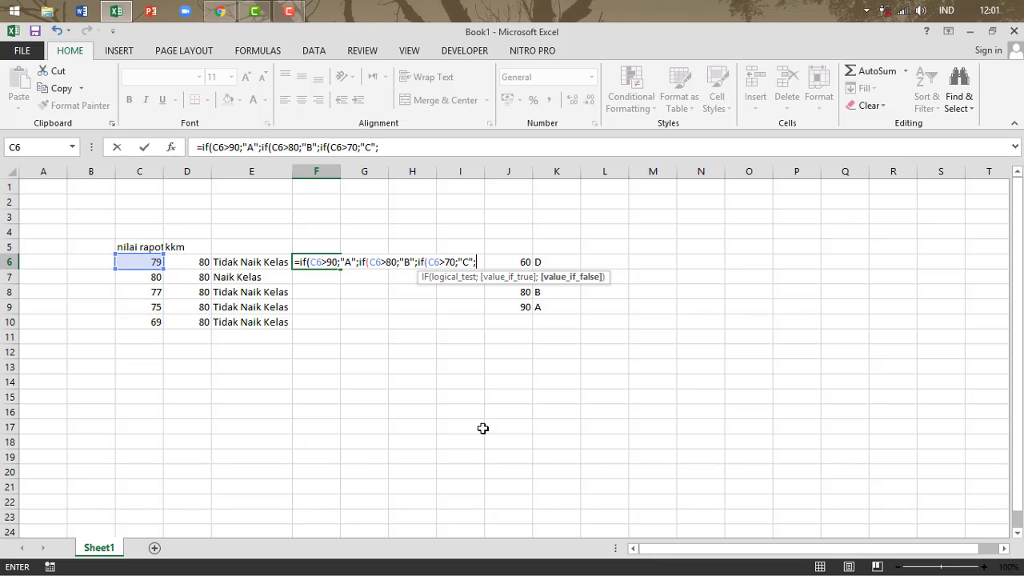
pyautogui.write('if(')
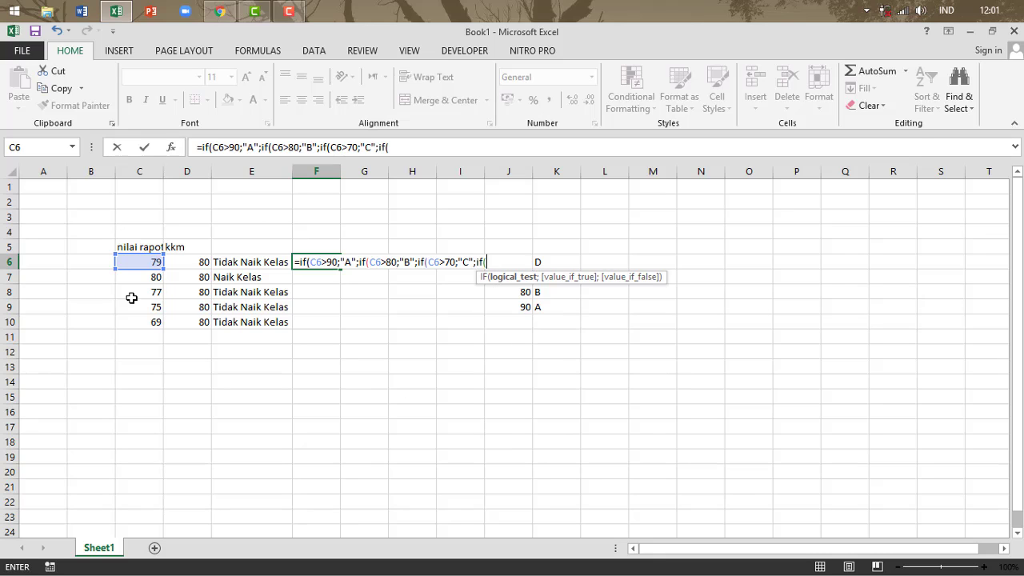
pyautogui.click(142, 263)
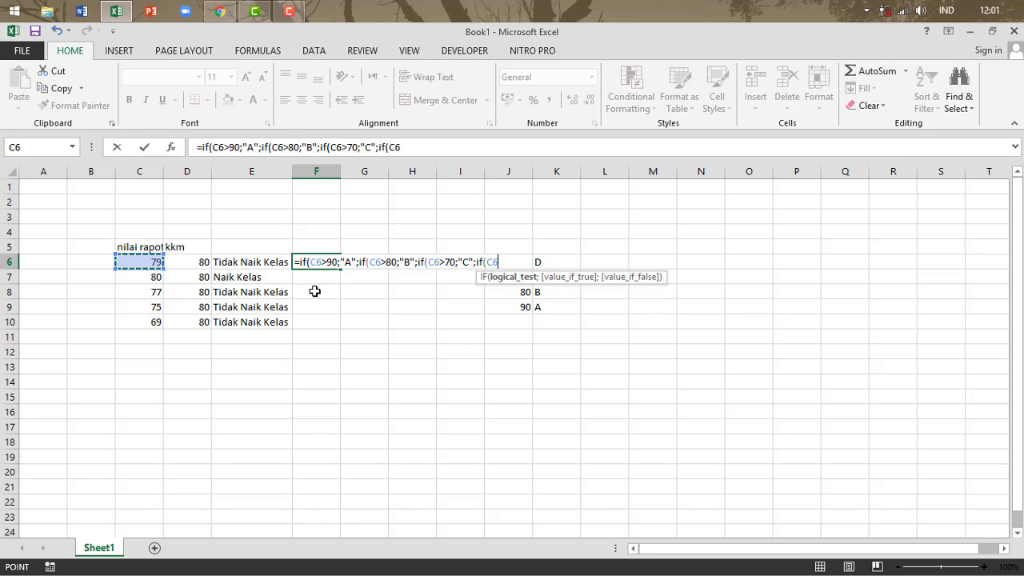
pyautogui.write('>60')
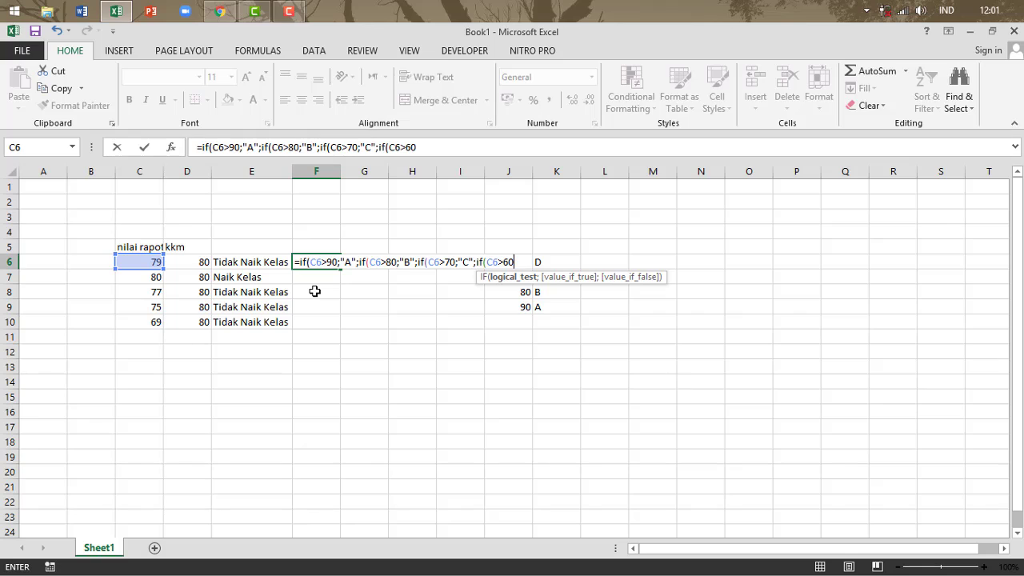
pyautogui.write(';"')
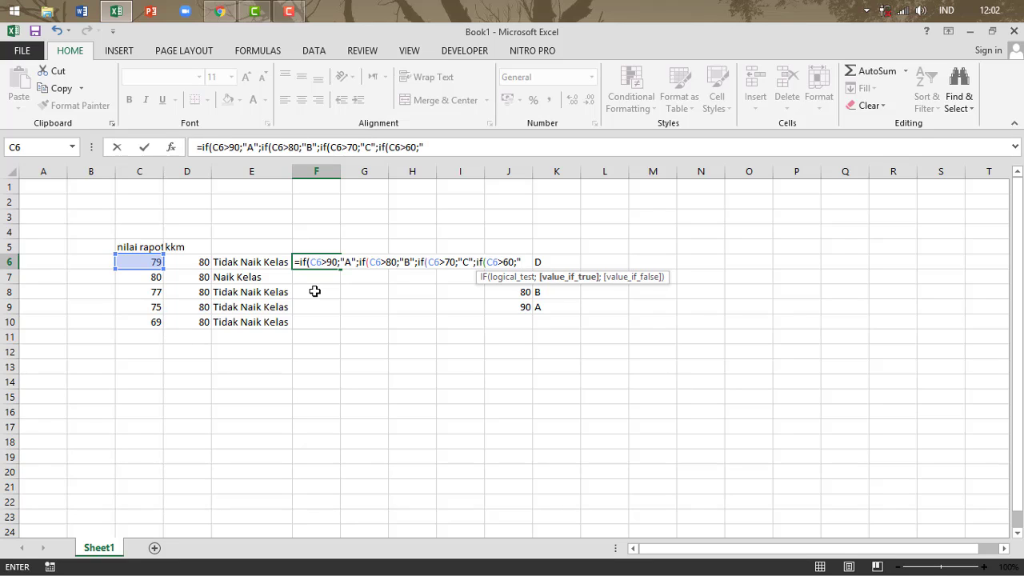
pyautogui.write('D')
pyautogui.write('"')
pyautogui.press('BackSpace')
pyautogui.press('BackSpace')
pyautogui.press('BackSpace')
pyautogui.press('BackSpace')
pyautogui.press('BackSpace')
pyautogui.press('BackSpace')
pyautogui.press('BackSpace')
pyautogui.press('BackSpace')
pyautogui.press('BackSpace')
pyautogui.press('BackSpace')
pyautogui.press('BackSpace')
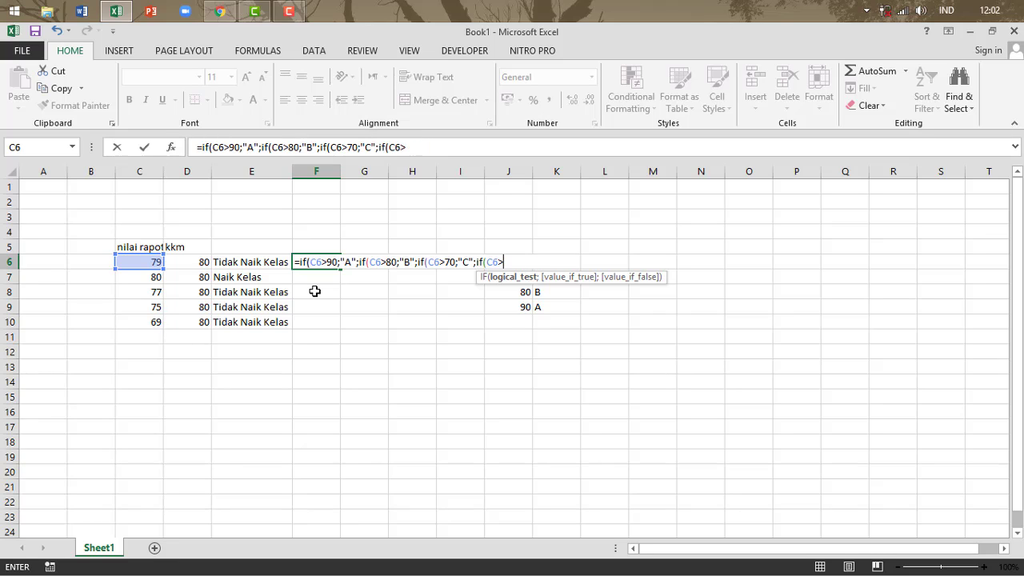
pyautogui.press('BackSpace')
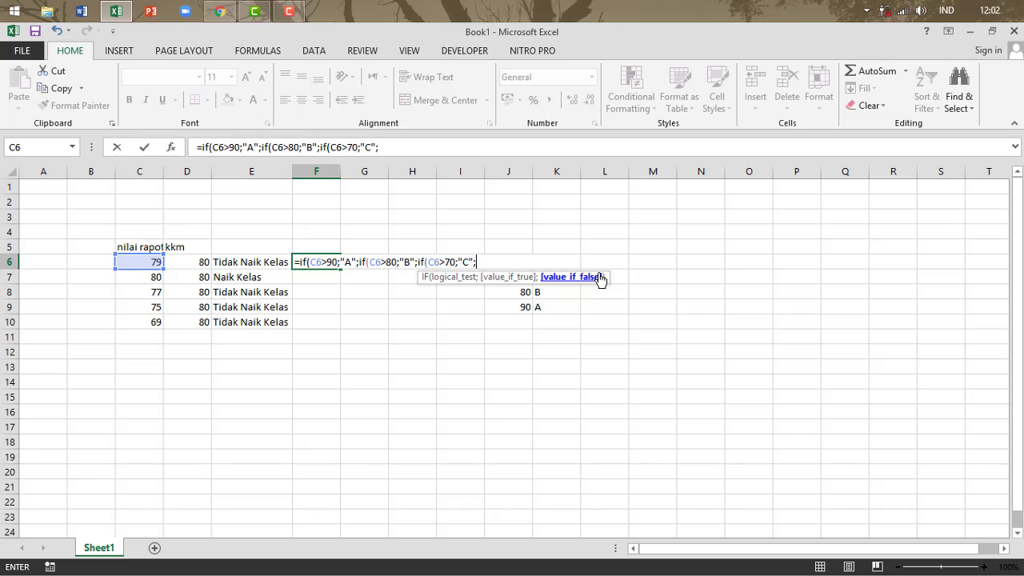
# Complete the F6 formula with "D" as the final false result and close all three nested IFs
pyautogui.write("'")
pyautogui.write('"')
pyautogui.write('D')
pyautogui.write('")')
pyautogui.write(')')
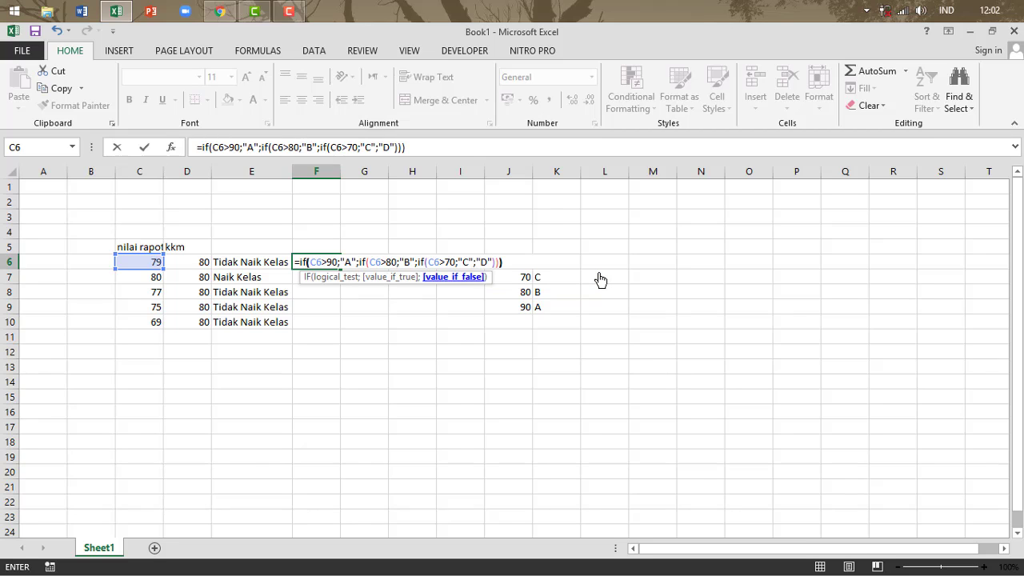
pyautogui.write(')')
pyautogui.press('Return')
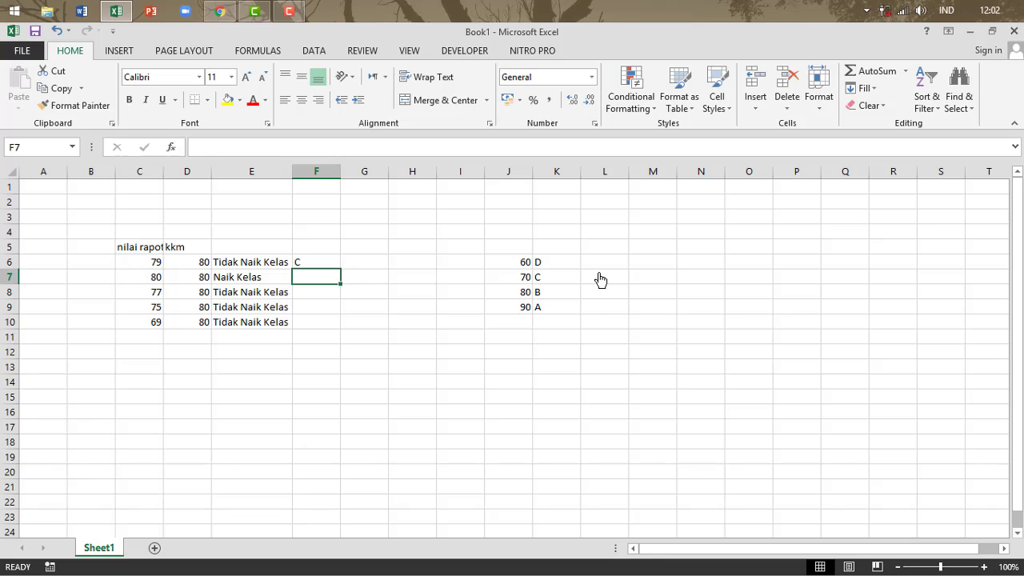
# Fill the F6 letter-grade formula down through F10 and check the result for the grade in C7
pyautogui.click(309, 264)
pyautogui.moveTo(341, 268); pyautogui.dragTo(342, 335)
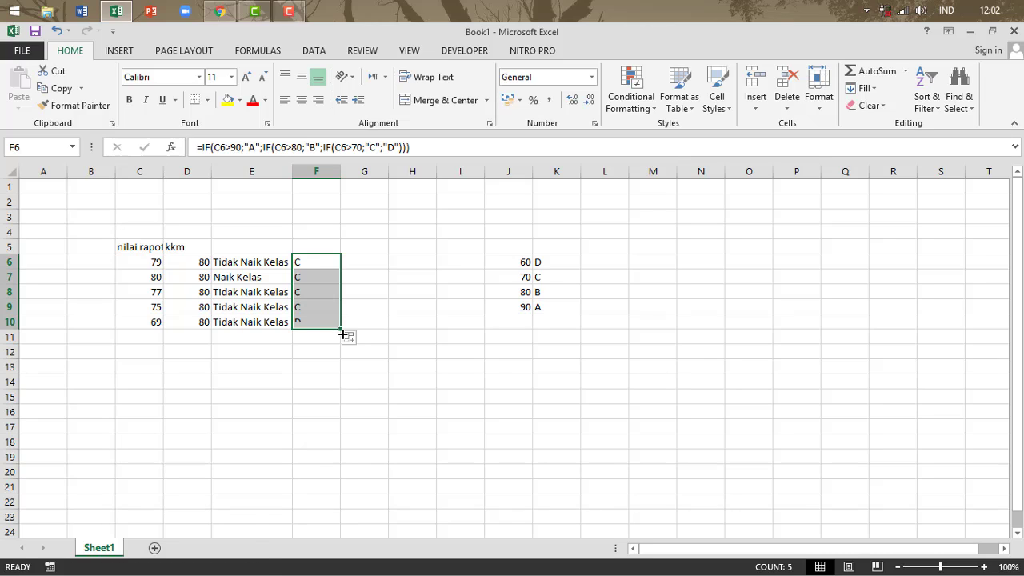
pyautogui.click(149, 276)
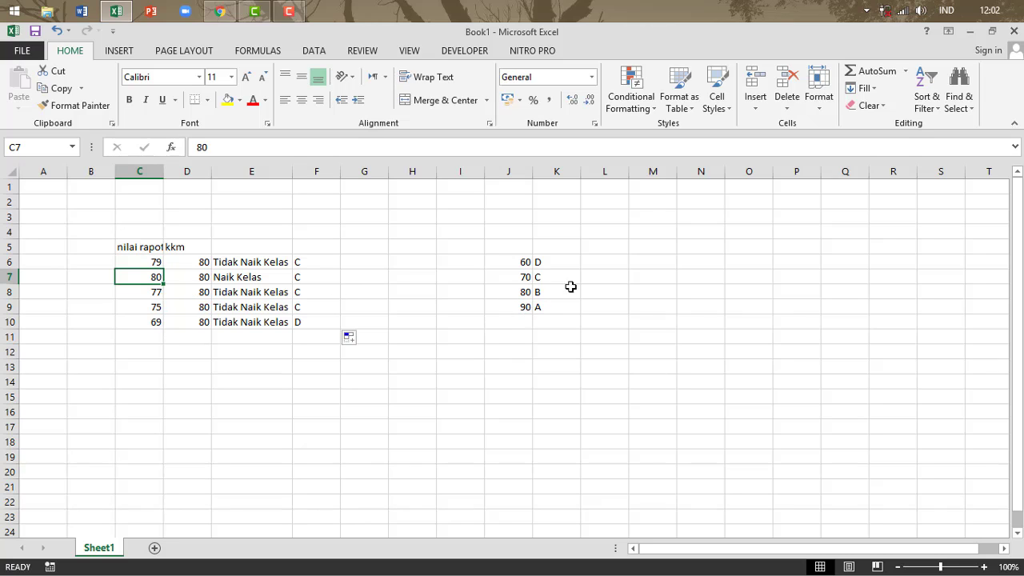
# Change the three tests in the F6 formula to C6>=90, C6>=80 and C6>=70
pyautogui.click(322, 261)
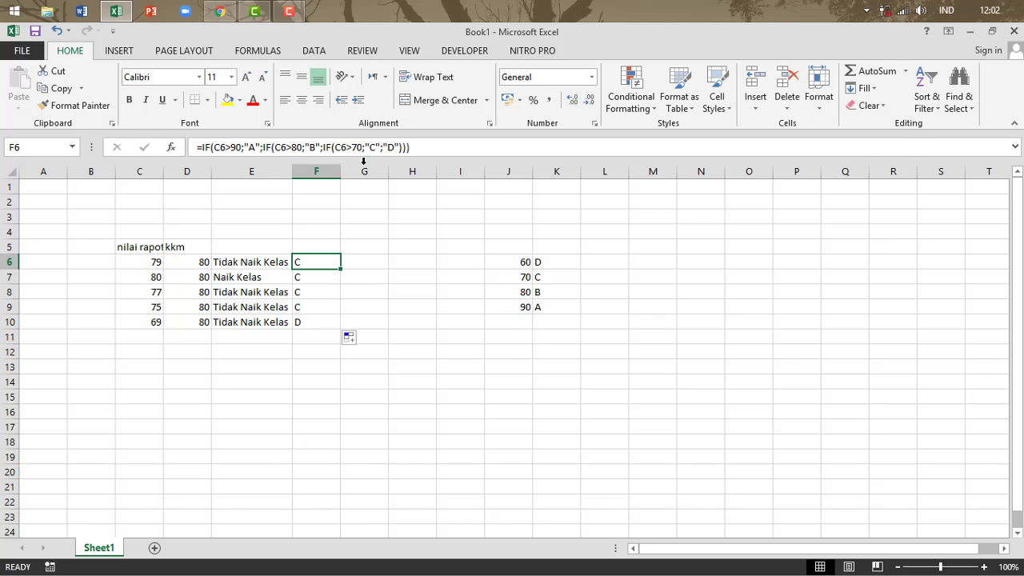
pyautogui.click(232, 147)
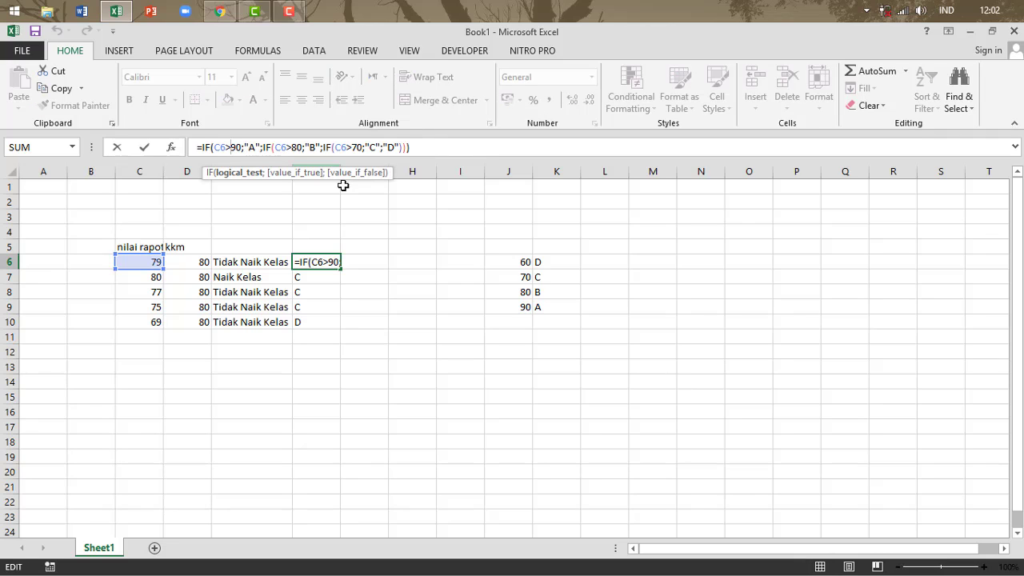
pyautogui.write('=')
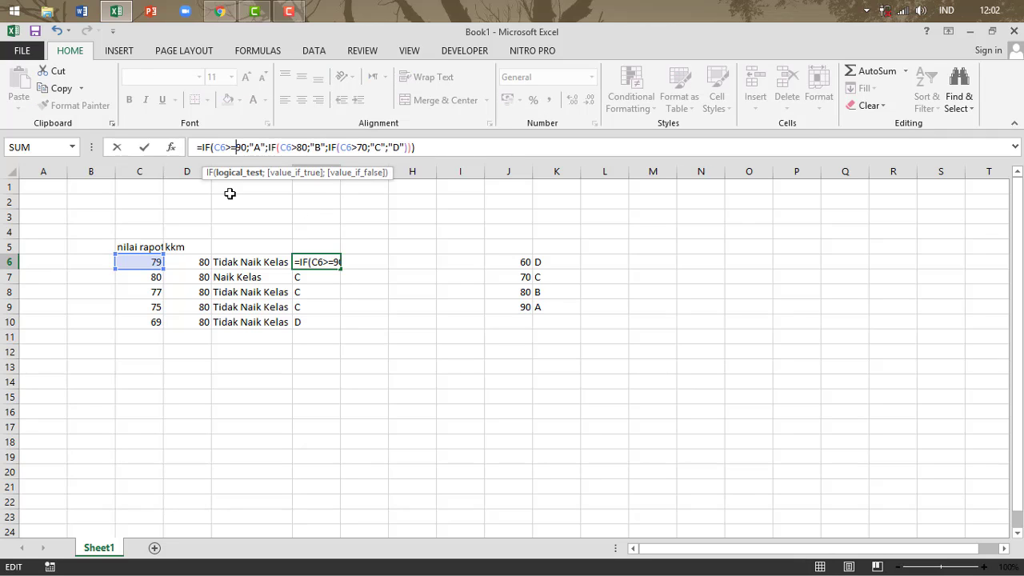
pyautogui.click(296, 147)
pyautogui.write('=')
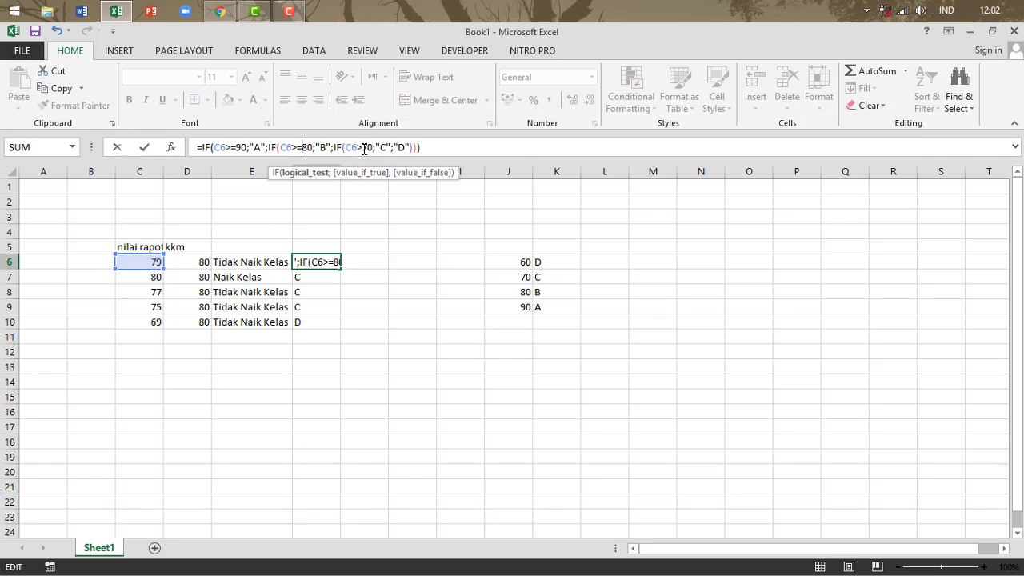
pyautogui.press('Return')
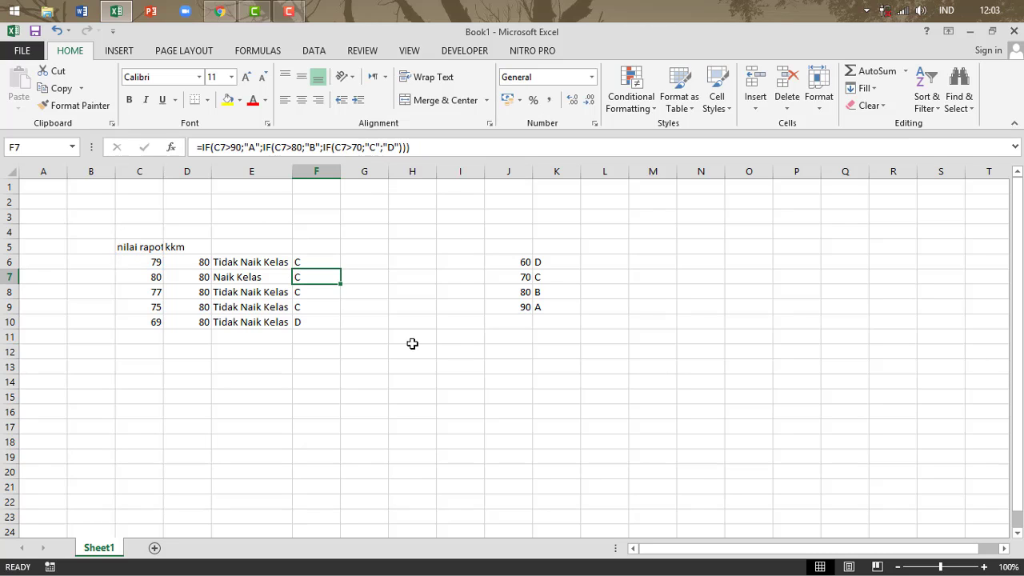
# Fill the corrected F6 formula with the >= tests down through F10
pyautogui.click(320, 262)
pyautogui.moveTo(340, 269); pyautogui.dragTo(341, 327)
pyautogui.click(403, 319)
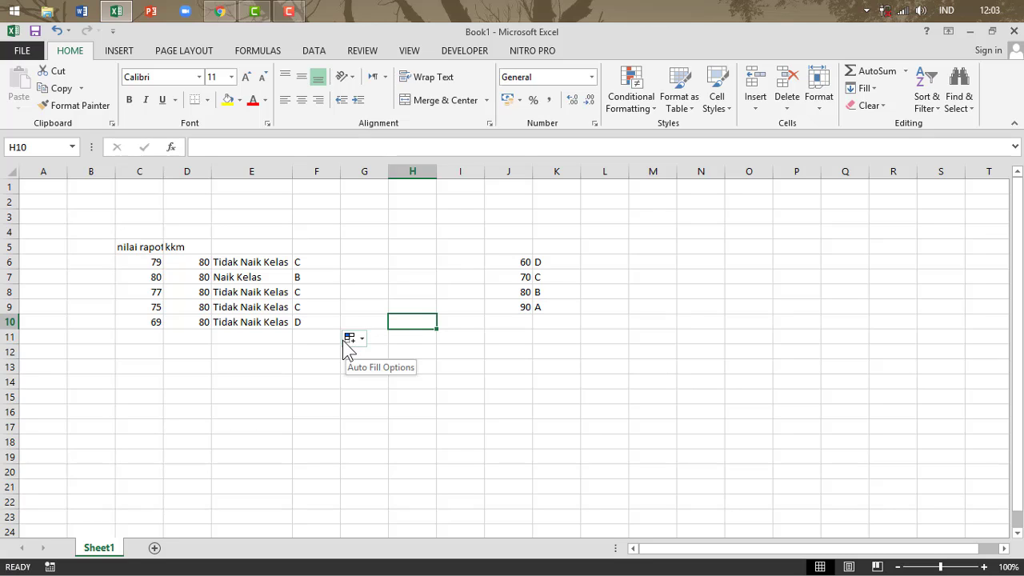
# Change the last test in the F10 formula to C10>70
pyautogui.click(304, 323)
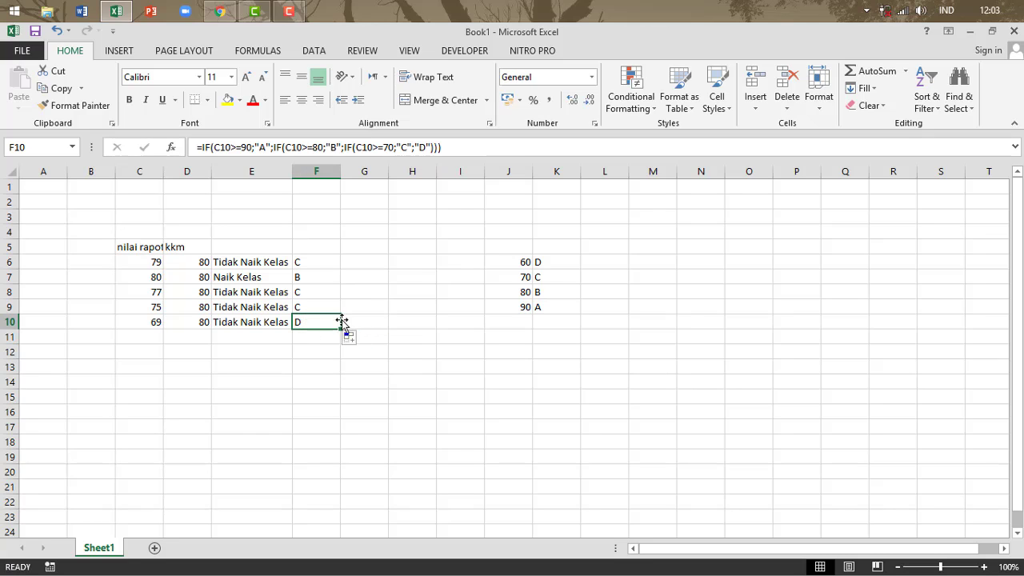
pyautogui.click(384, 147)
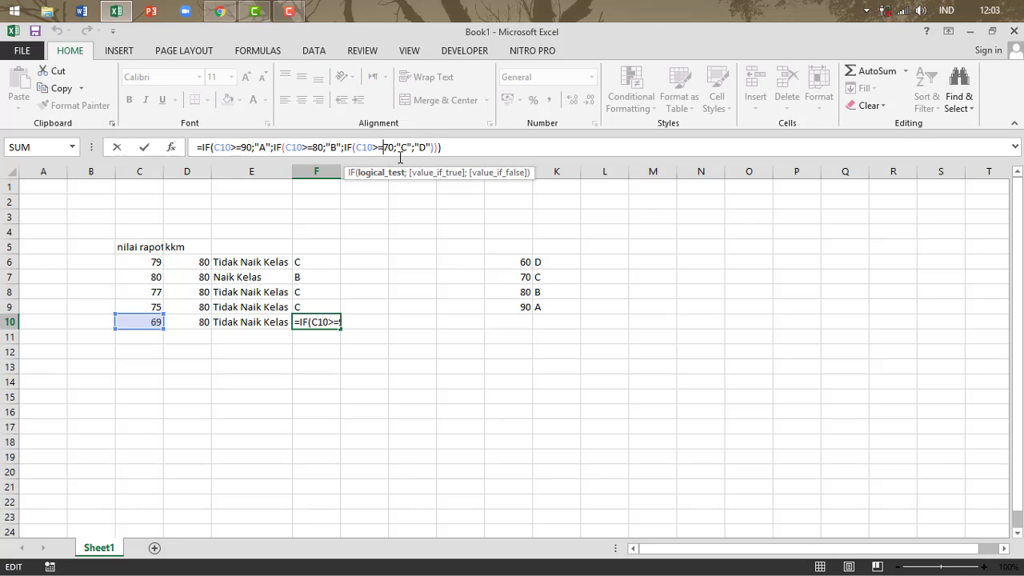
pyautogui.press('Return')
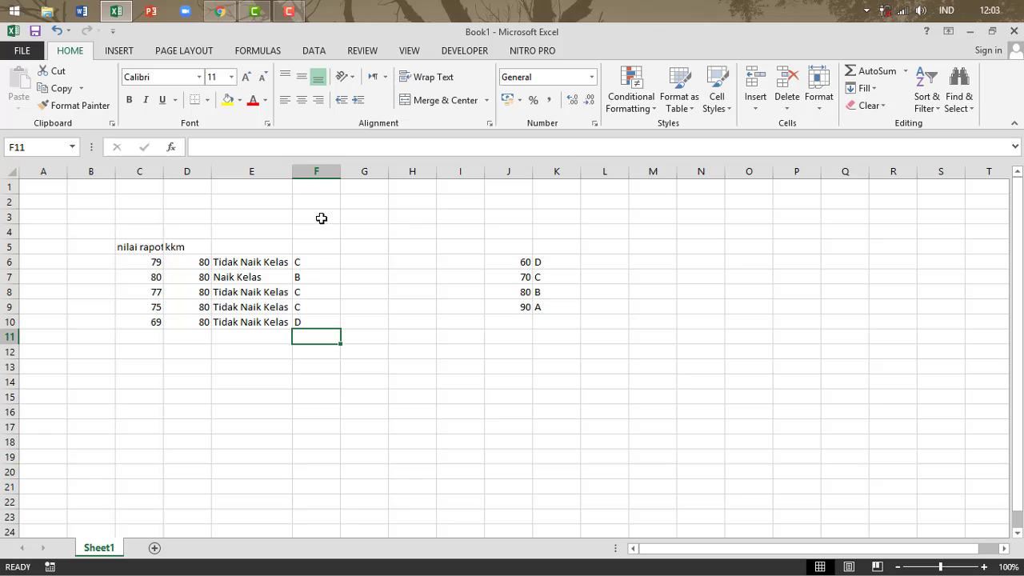
pyautogui.click(312, 324)
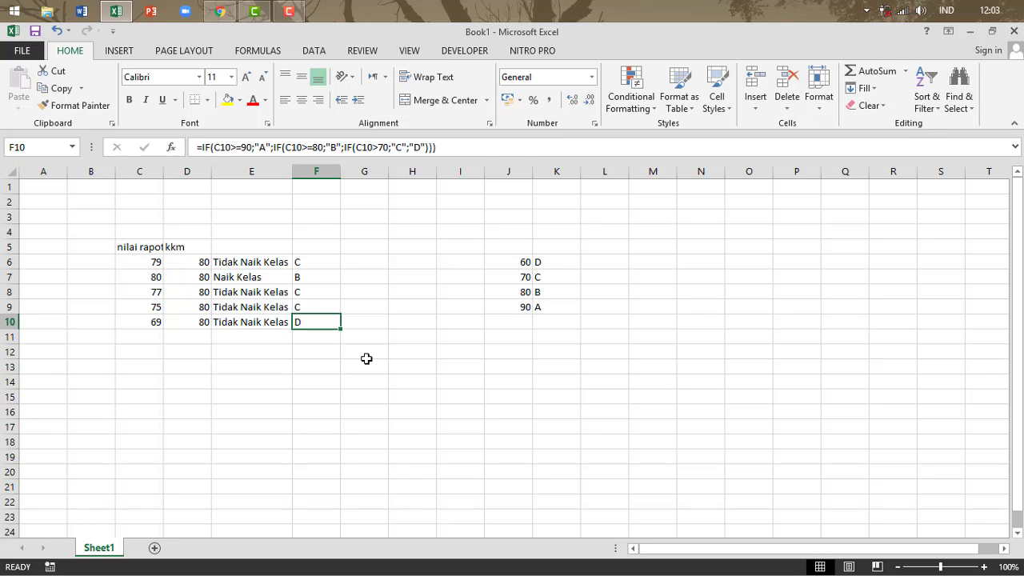
# Examine the F10 formula and the full nested IF formula behind the letter grades in F6:F10
pyautogui.click(382, 147)
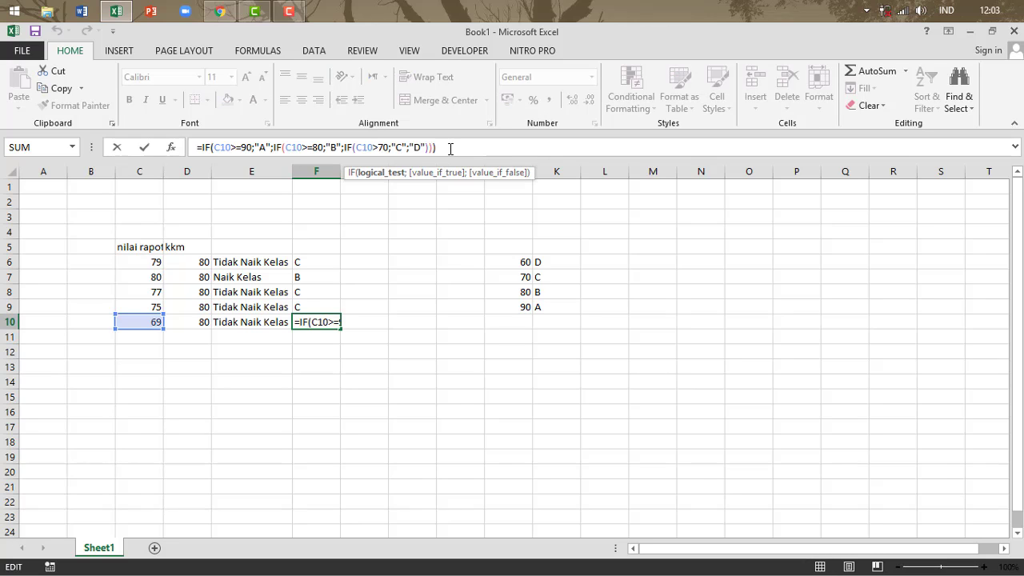
pyautogui.click(326, 335)
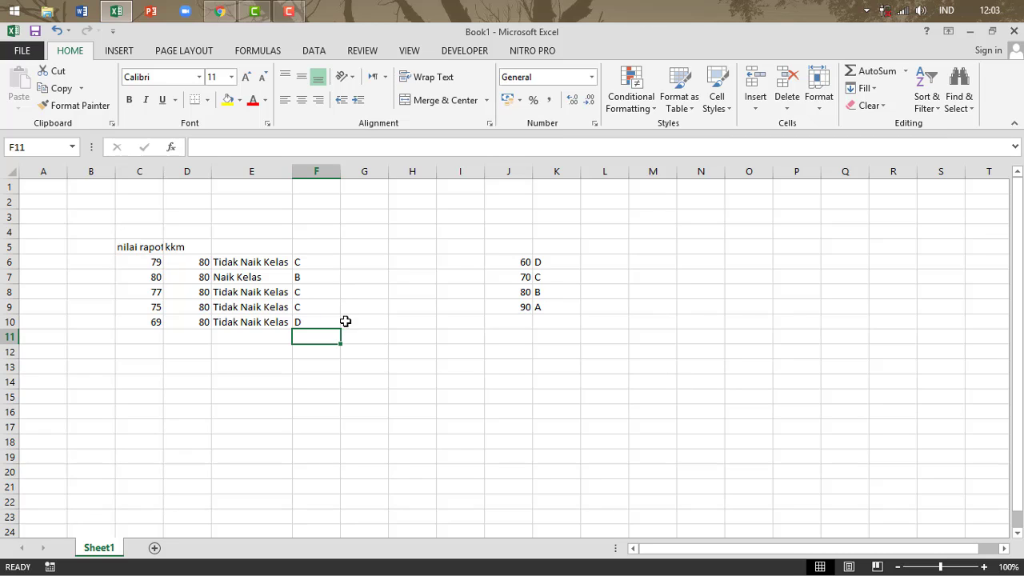
pyautogui.moveTo(329, 268); pyautogui.dragTo(325, 327)
pyautogui.click(382, 288)
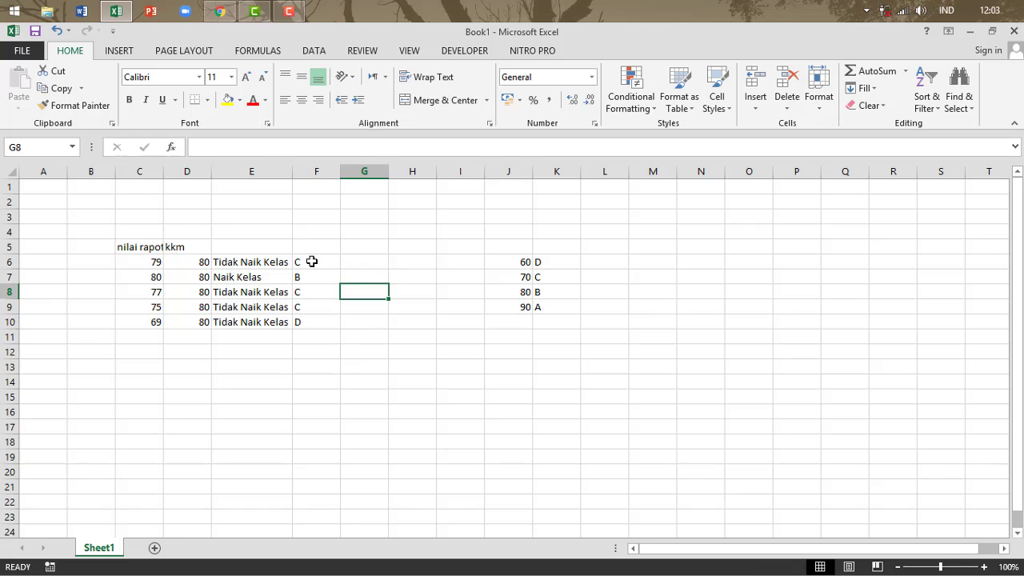
pyautogui.moveTo(308, 262); pyautogui.dragTo(305, 324)
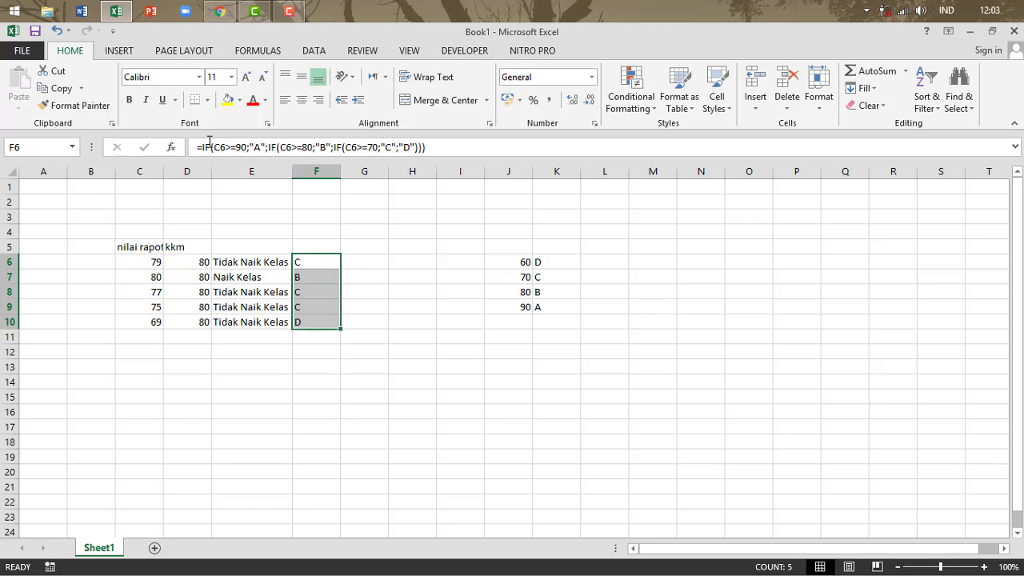
pyautogui.click(413, 147)
pyautogui.moveTo(425, 147); pyautogui.dragTo(198, 147)
pyautogui.click(382, 306)
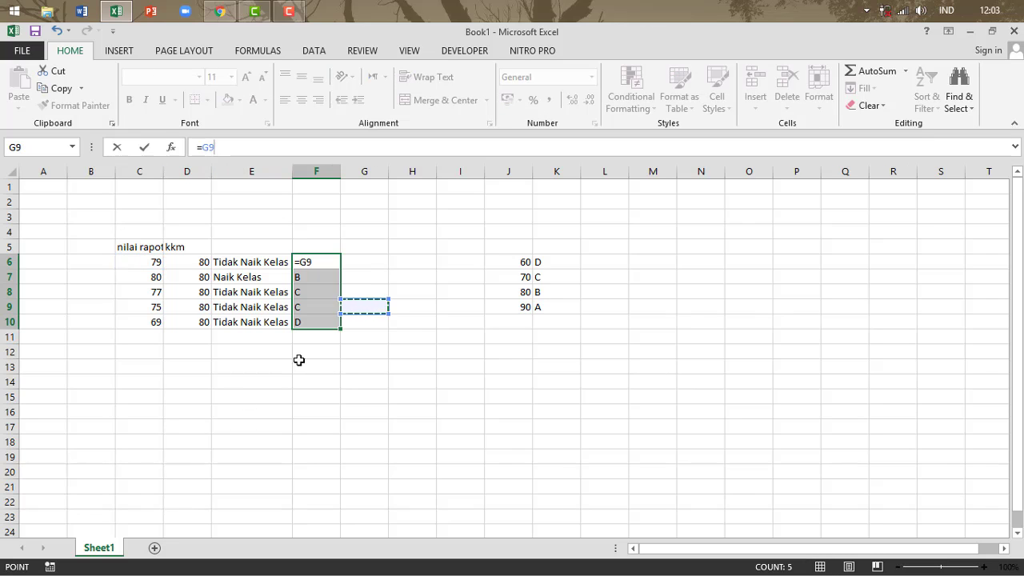
pyautogui.press('Escape')
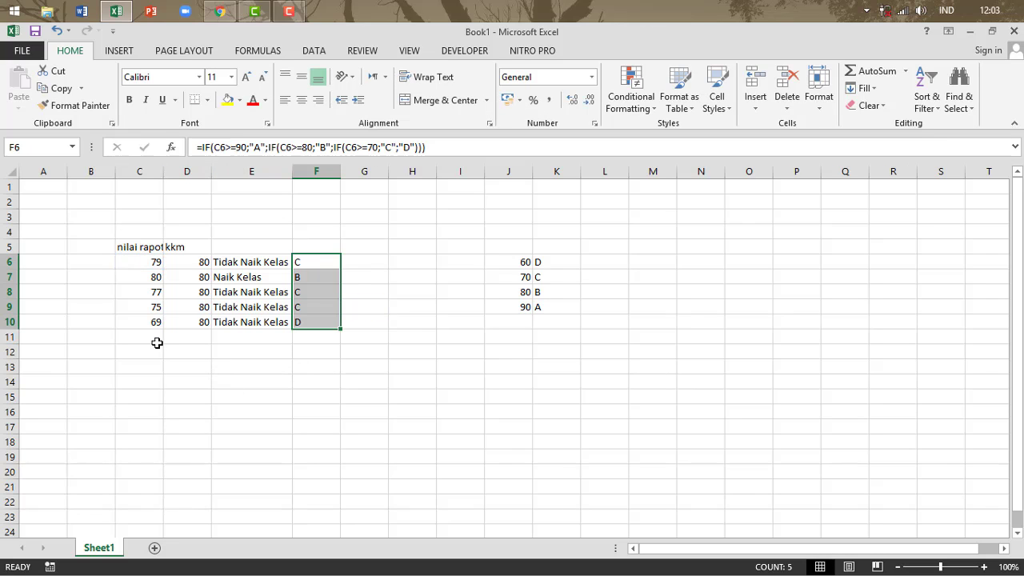
pyautogui.click(232, 352)
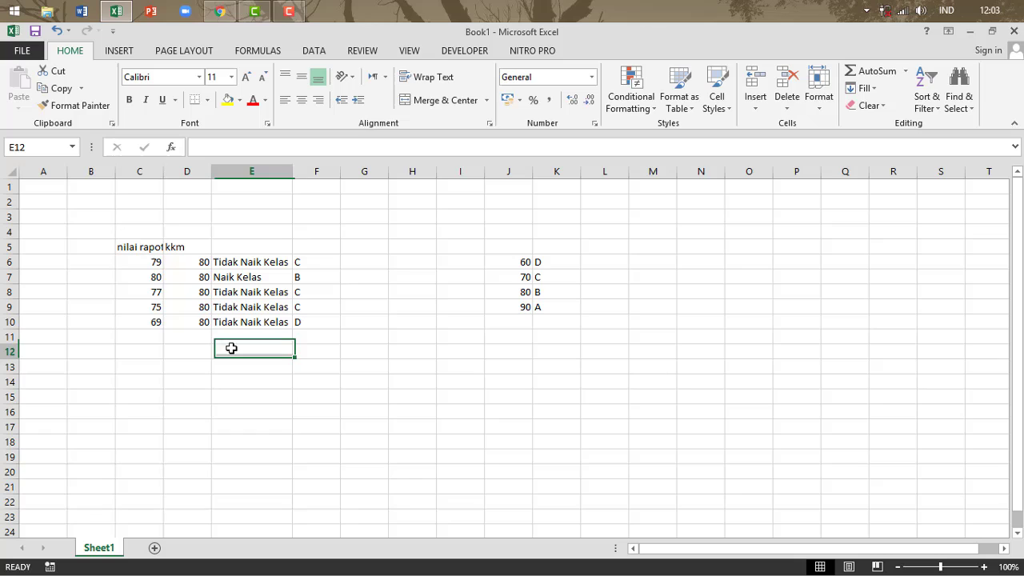
# Label cell D12 "if Tunggal" and start the single IF formula as text in E12 with '=IF(C4>=kkm
pyautogui.click(179, 352)
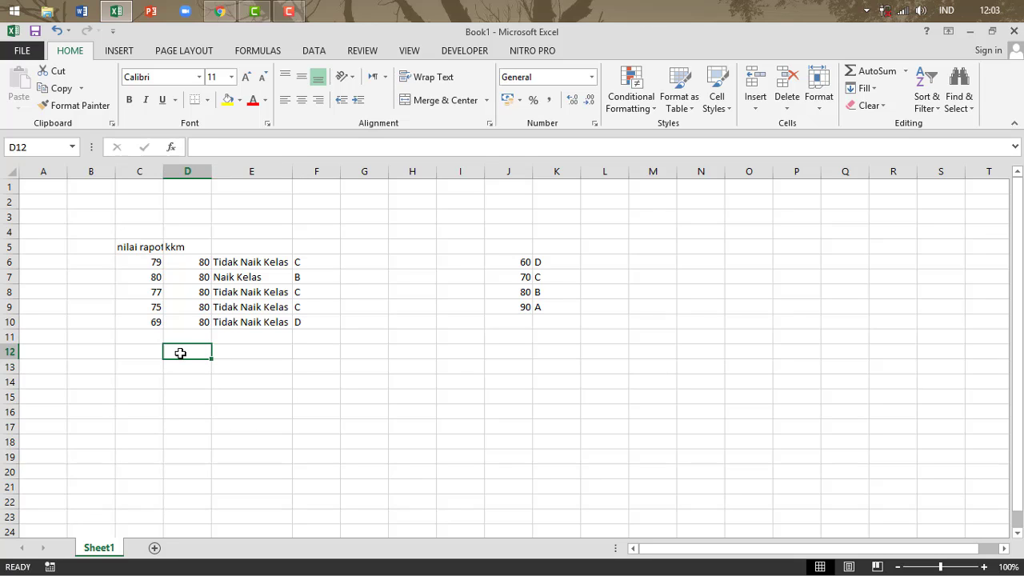
pyautogui.write('if')
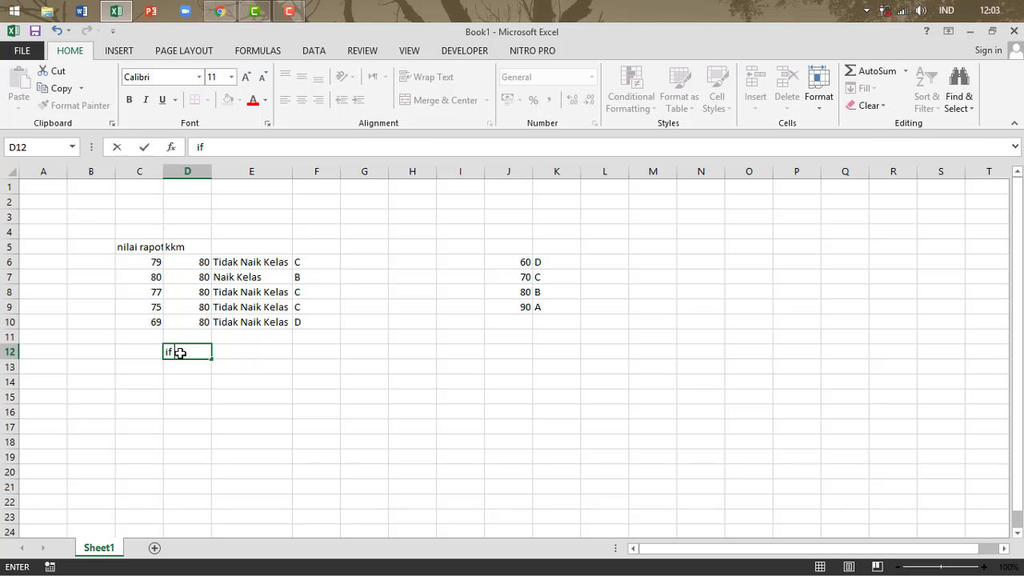
pyautogui.write(' Tunggua')
pyautogui.press('BackSpace')
pyautogui.press('BackSpace')
pyautogui.write('al')
pyautogui.press('Tab')
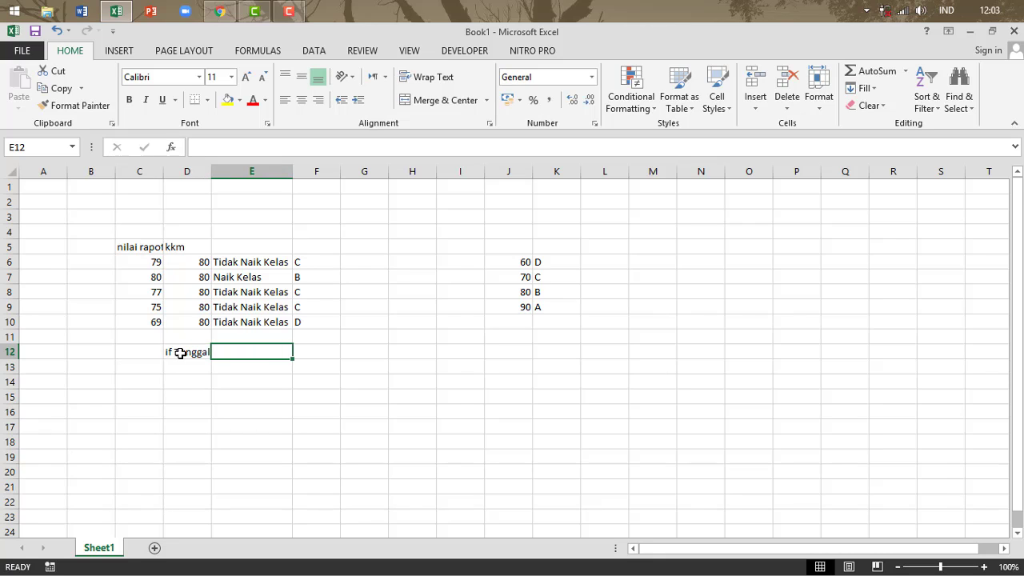
pyautogui.write("'=")
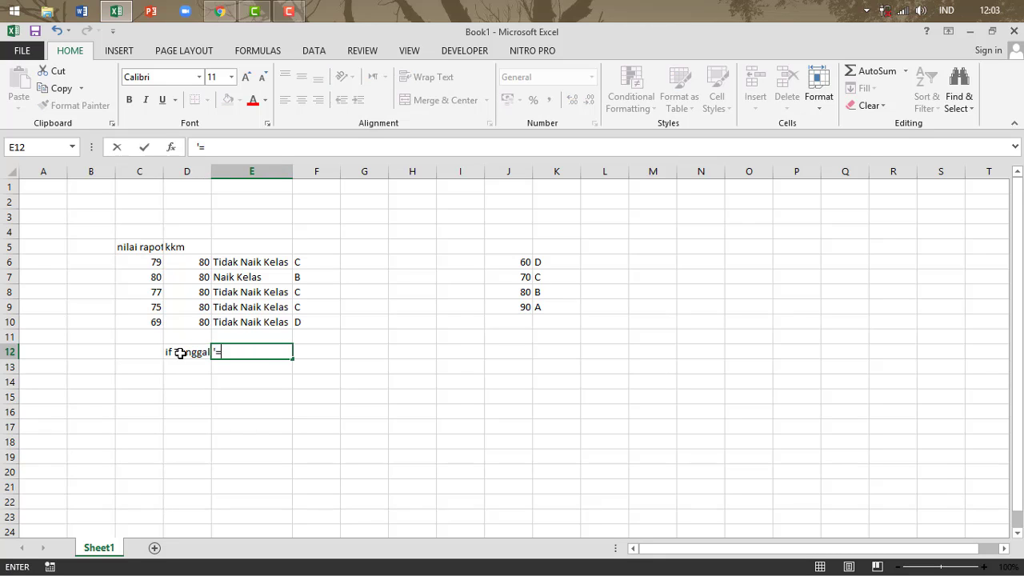
pyautogui.write('IF(C4>=kkm')
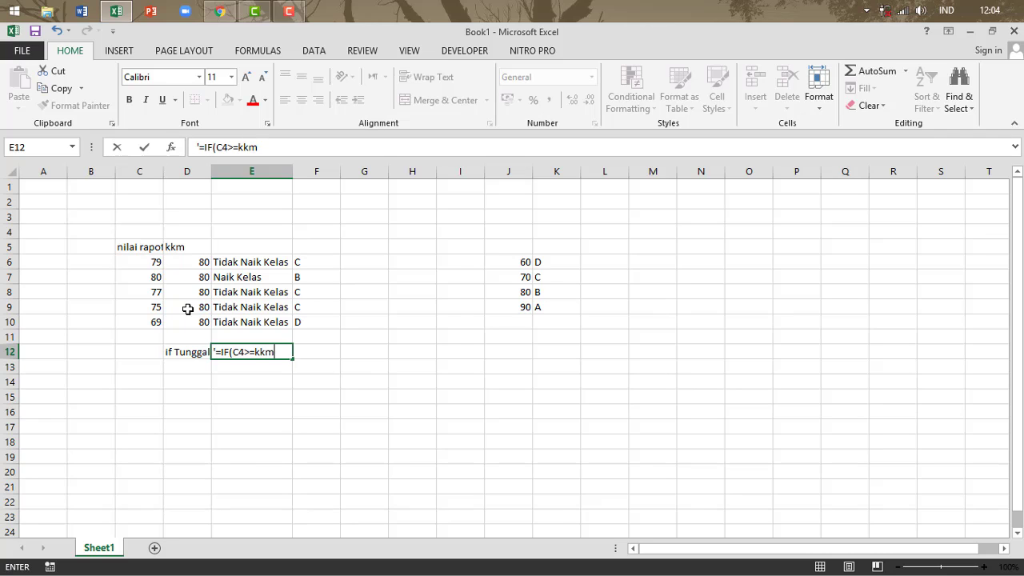
# Center the headings nilai rapot and kkm in C5:D5
pyautogui.moveTo(155, 249); pyautogui.dragTo(186, 247)
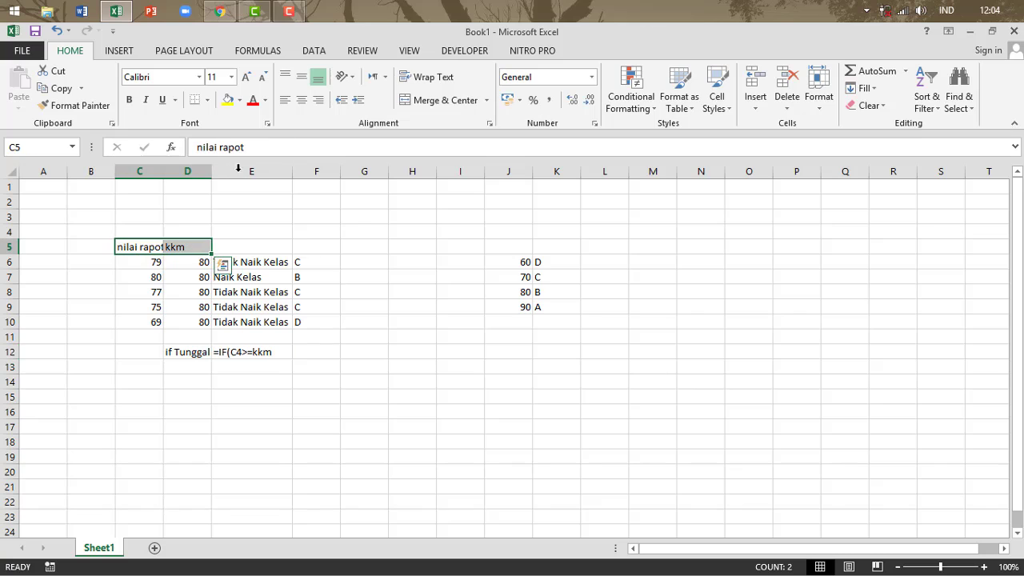
pyautogui.click(304, 100)
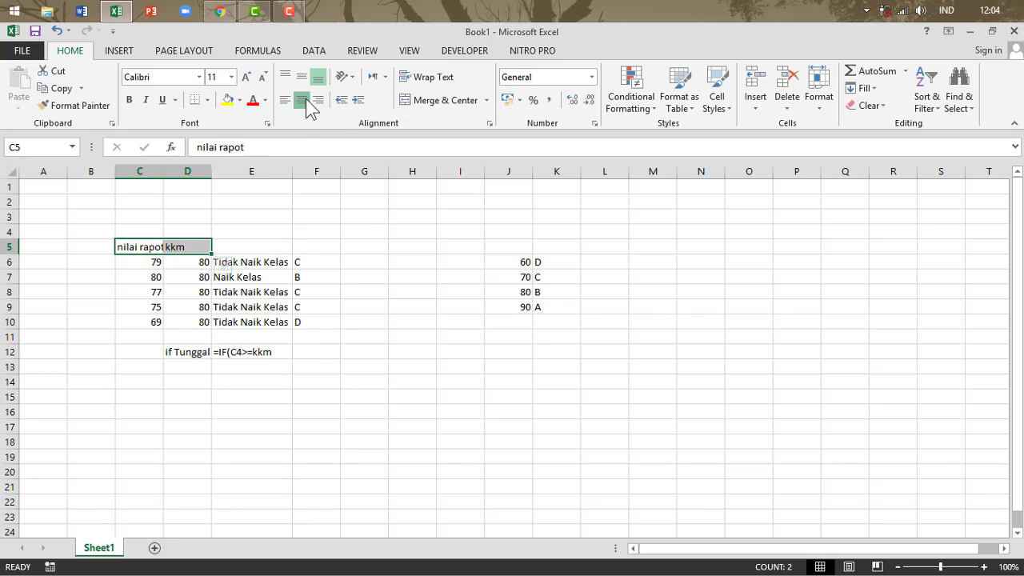
# Remove kkm from the end of the formula text in E12, leaving =IF(C4>=
pyautogui.click(275, 350)
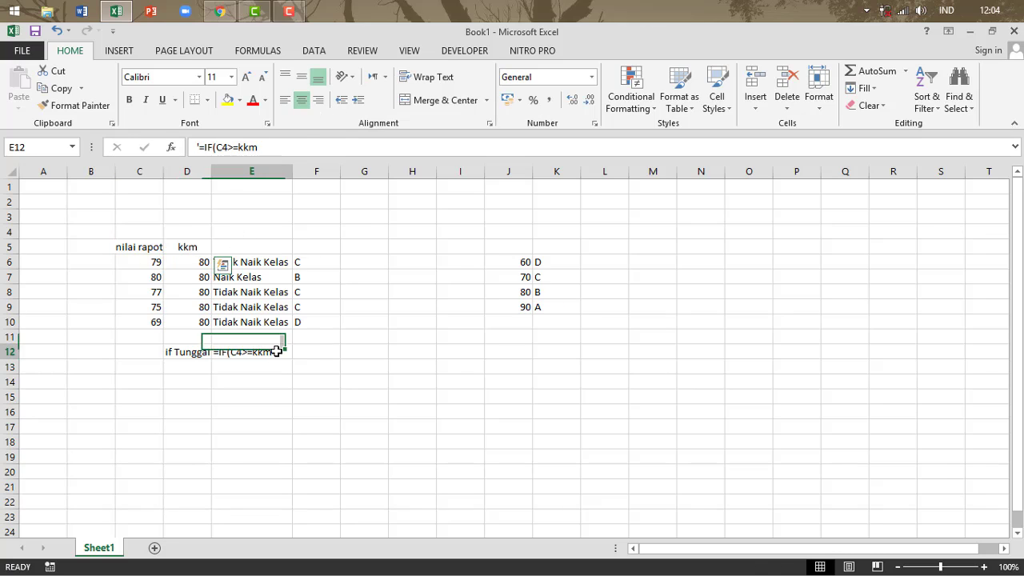
pyautogui.click(280, 147)
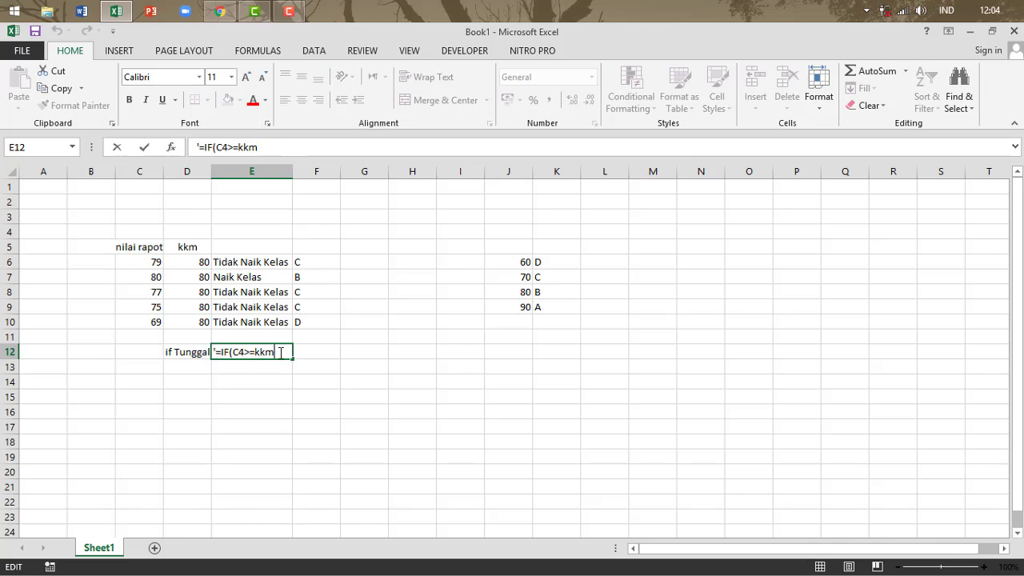
pyautogui.press('BackSpace')
pyautogui.press('BackSpace')
pyautogui.press('BackSpace')
pyautogui.write('80')
pyautogui.press('BackSpace')
pyautogui.press('BackSpace')
pyautogui.moveTo(188, 259); pyautogui.dragTo(202, 322)
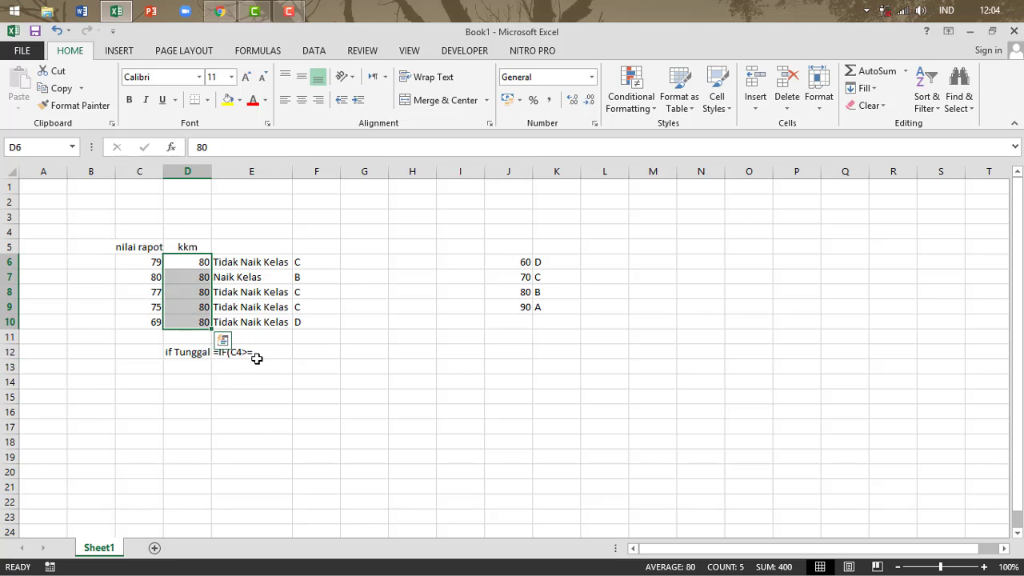
# Complete the formula text in E12 as =IF(C4>=KKM;"Naik Kelas";"Tidak Naik Kelas"
pyautogui.click(254, 351)
pyautogui.click(279, 151)
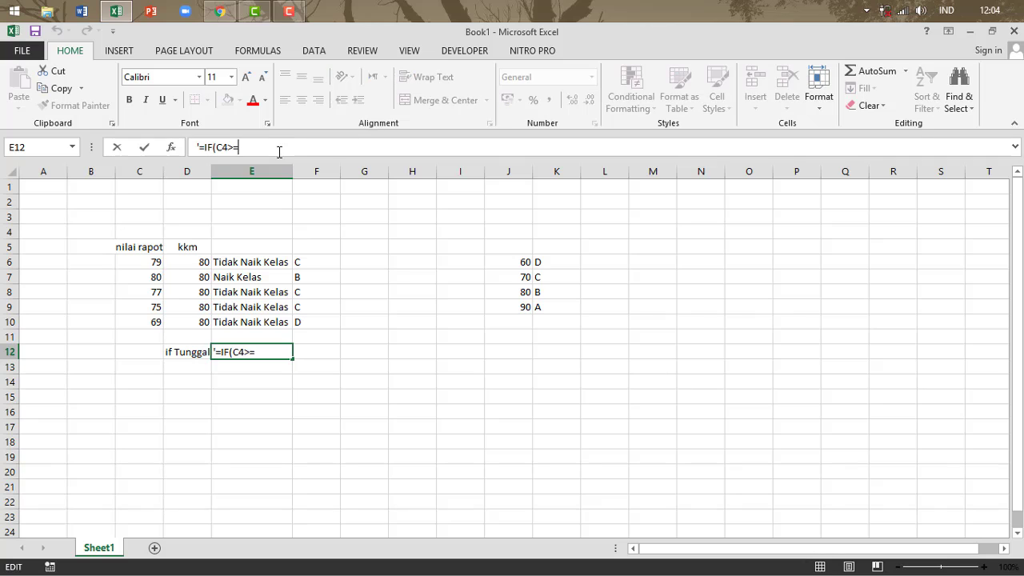
pyautogui.write('KKM;"Naik Kwl')
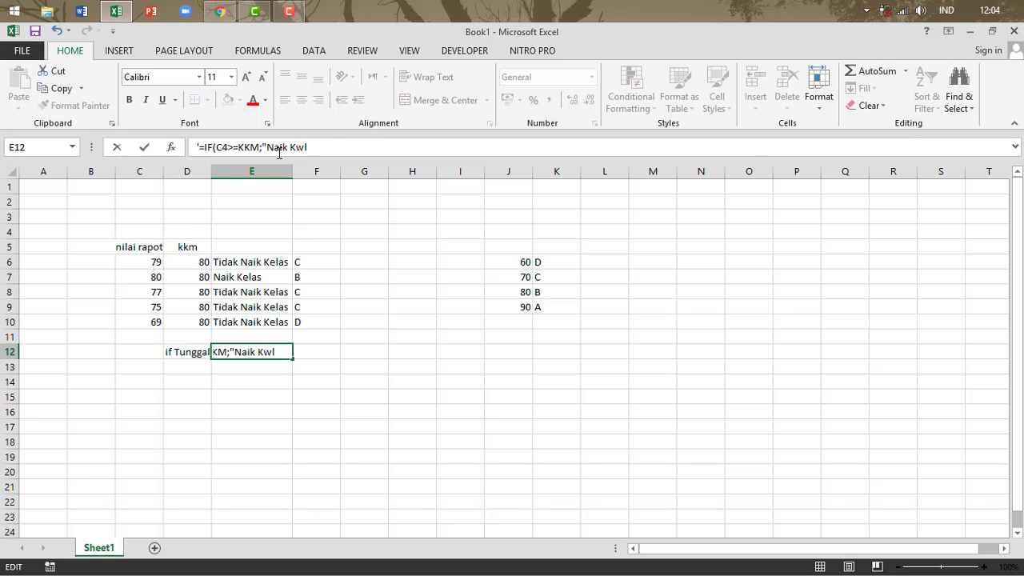
pyautogui.press('BackSpace')
pyautogui.write('ELAS')
pyautogui.press('BackSpace')
pyautogui.press('BackSpace')
pyautogui.press('BackSpace')
pyautogui.press('BackSpace')
pyautogui.write('elas";"Tid')
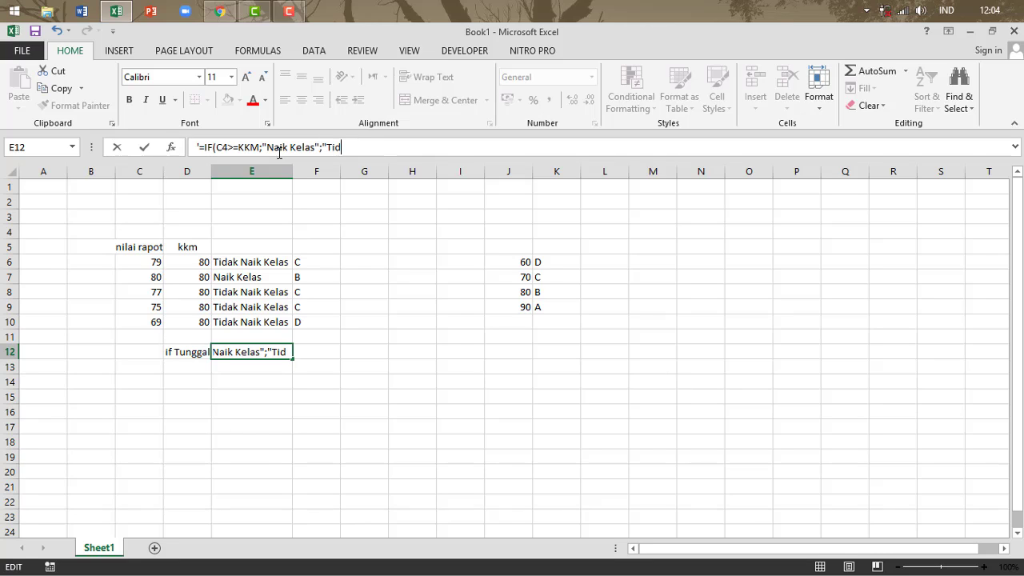
pyautogui.write('ak Naik K')
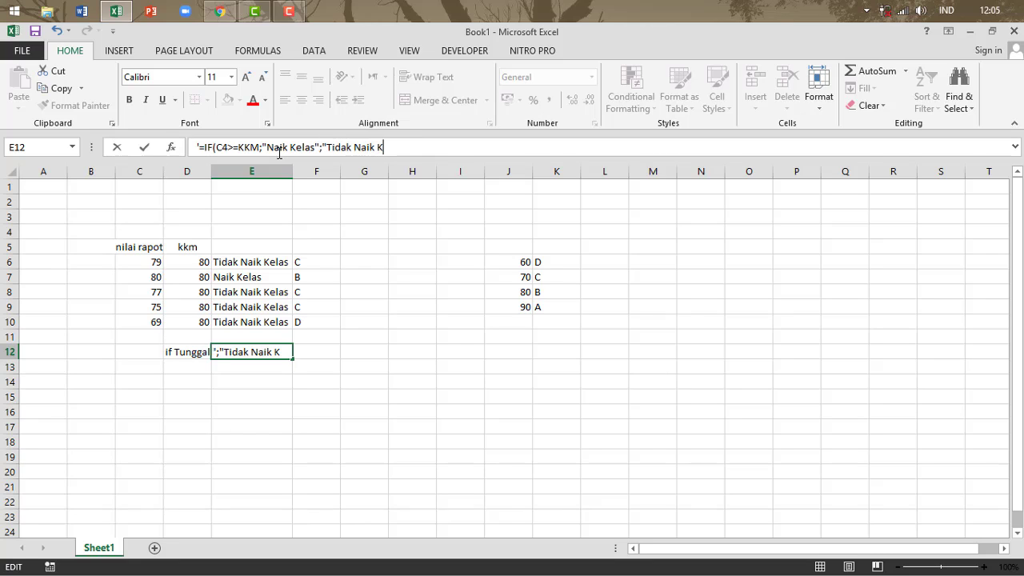
pyautogui.write('elas"')
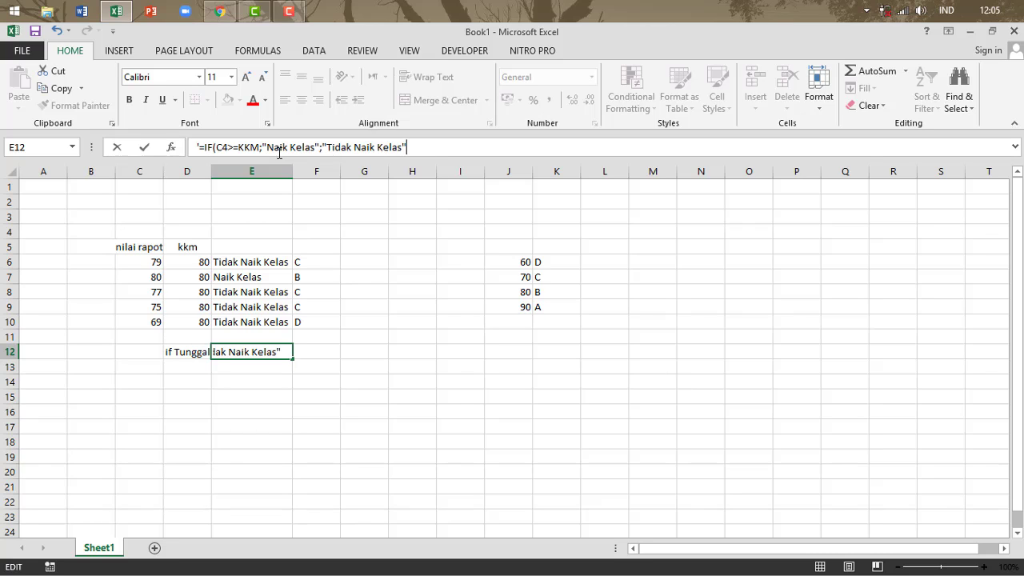
pyautogui.press('Return')
# Label cell D13 "IF Majemuk"
pyautogui.click(167, 364)
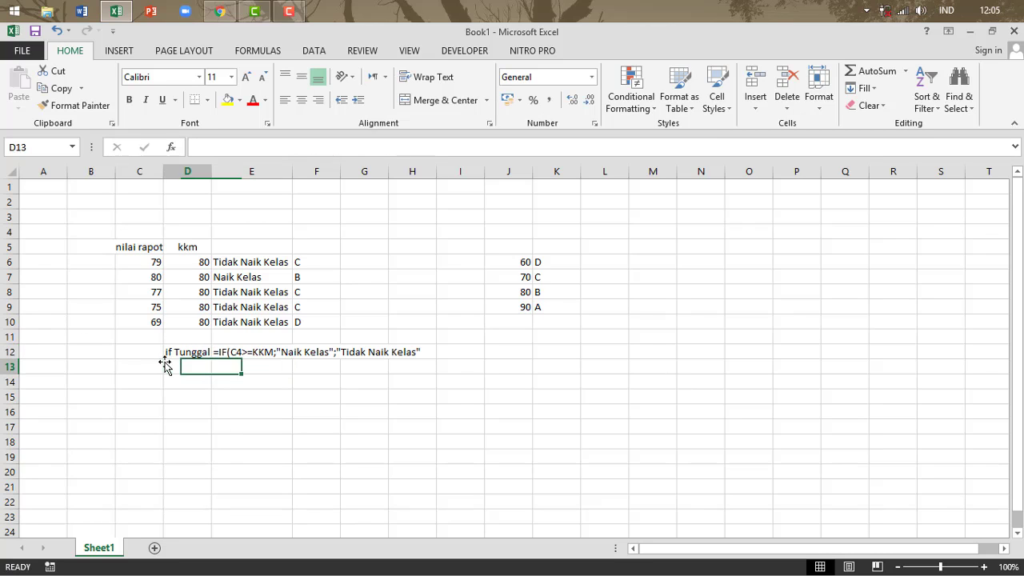
pyautogui.write('Majemuk')
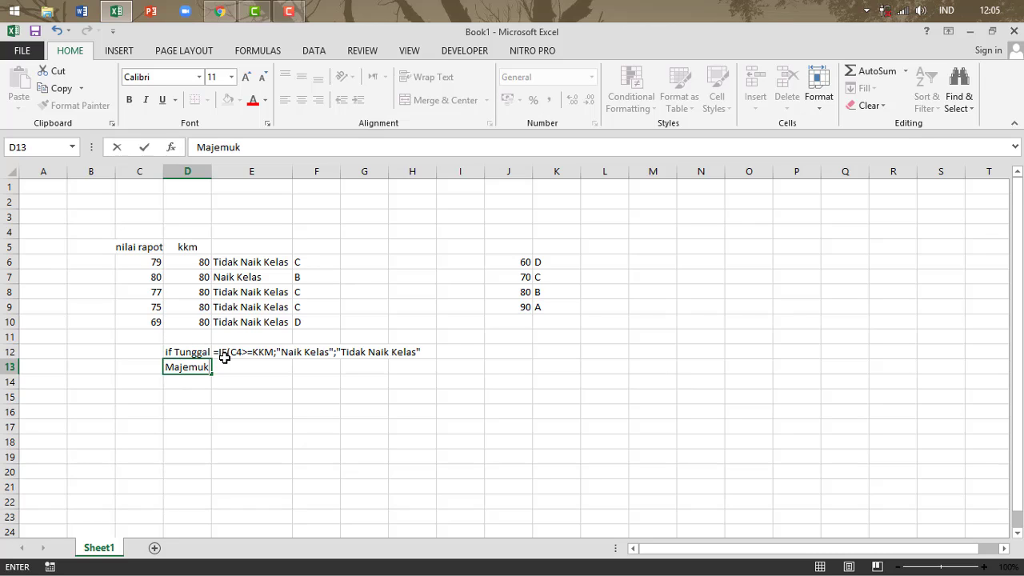
pyautogui.press('Left')
pyautogui.press('Right')
pyautogui.press('F2')
pyautogui.press('Home')
pyautogui.write('IF')
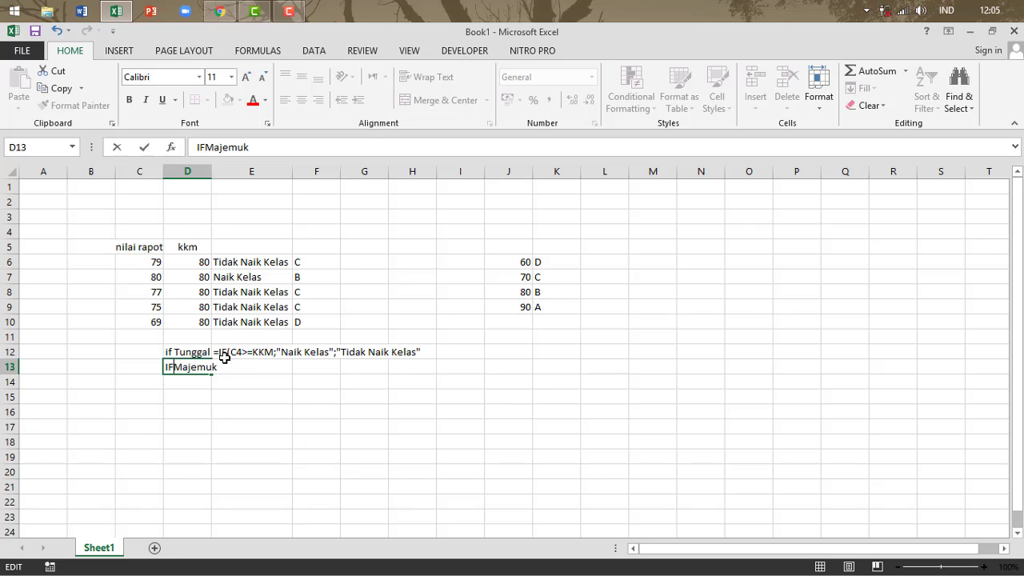
pyautogui.press('Return')
# Start the nested IF formula as text in E13 with '=IF(C4>=90;"A";IF(C4>=80;"B
pyautogui.press('Right')
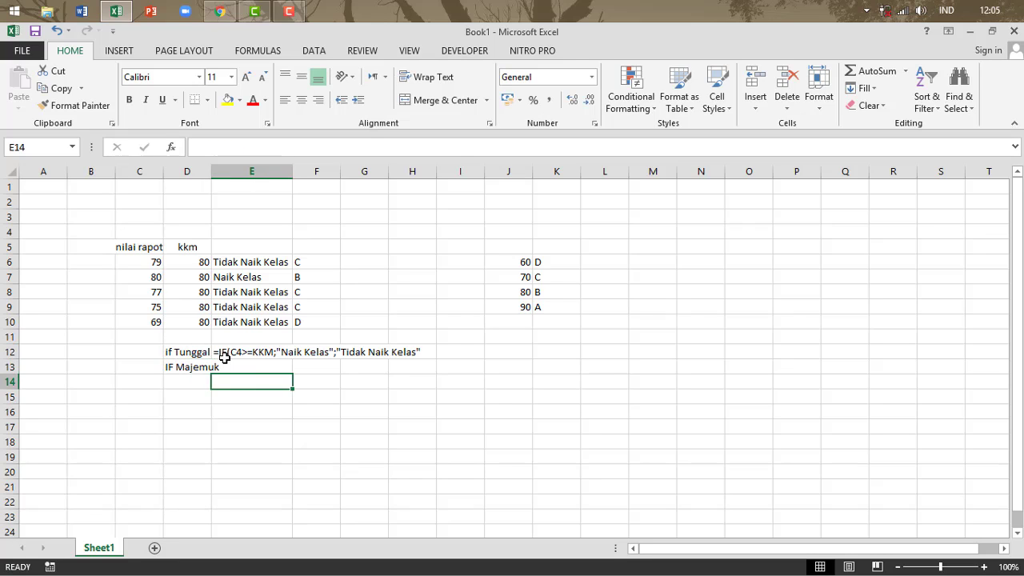
pyautogui.press('Right')
pyautogui.press('Up')
pyautogui.press('Left')
pyautogui.press('Up')
pyautogui.press('Down')
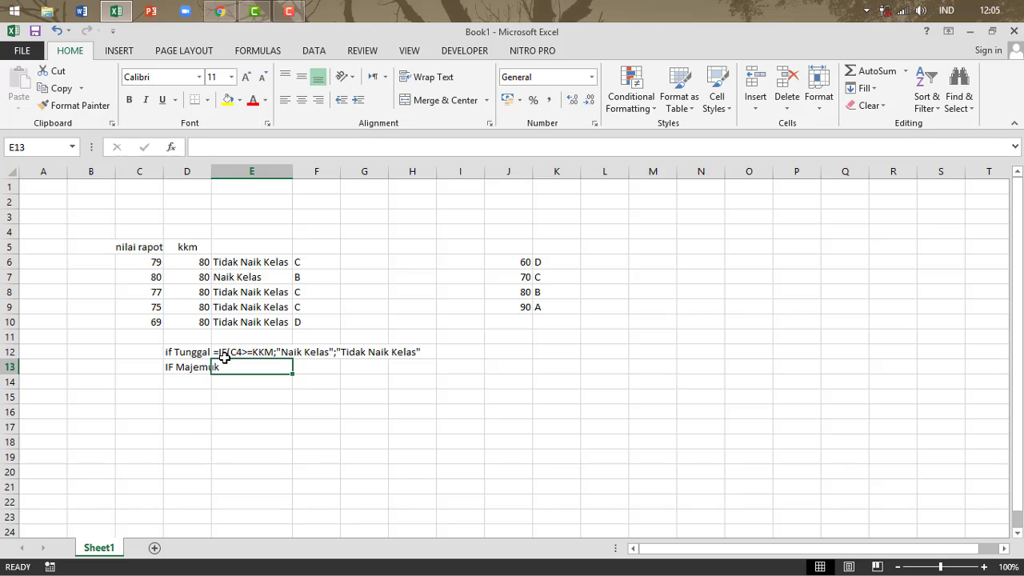
pyautogui.write("'=")
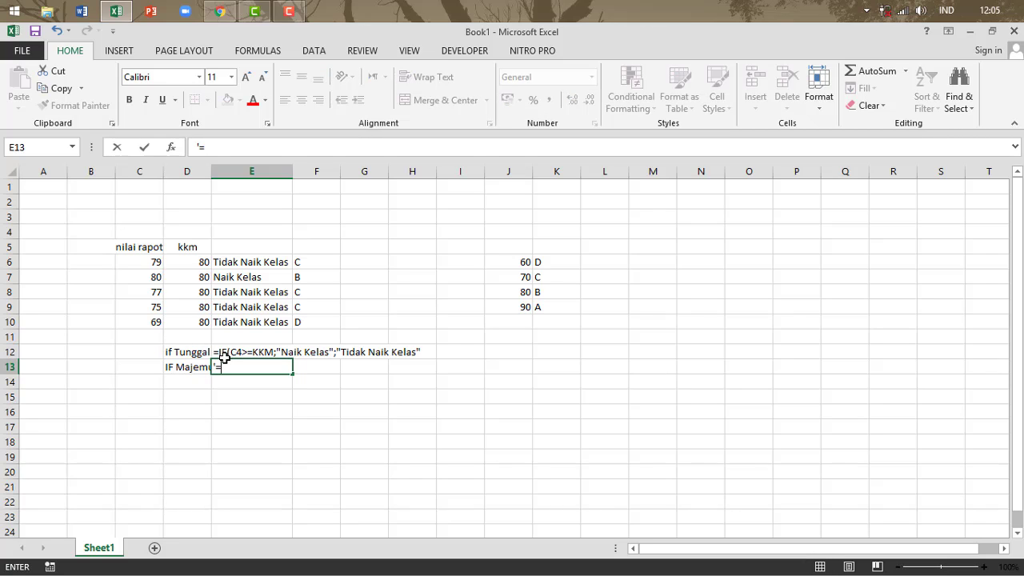
pyautogui.write('IF(C4>=')
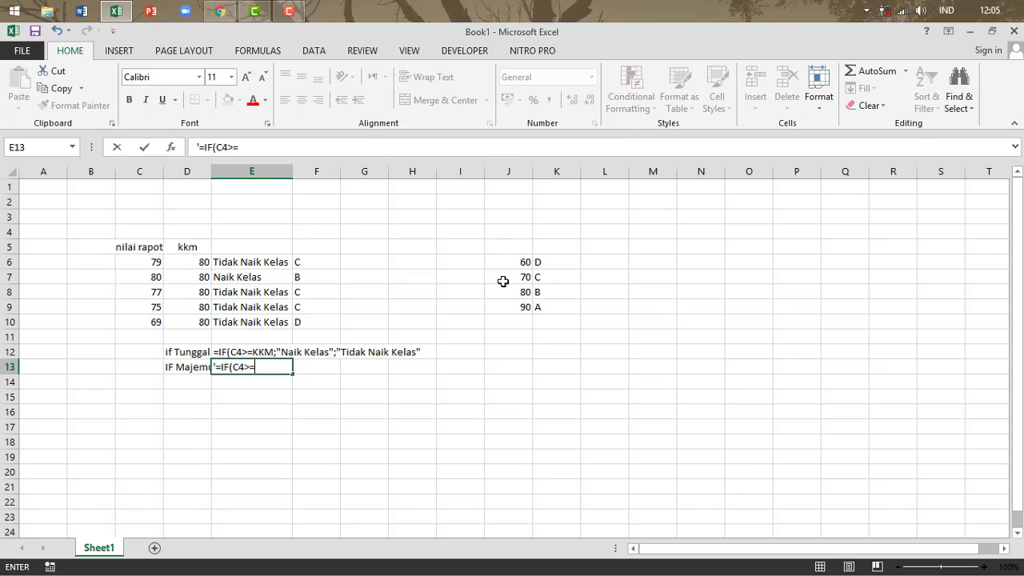
pyautogui.write('90;"A";IF(')
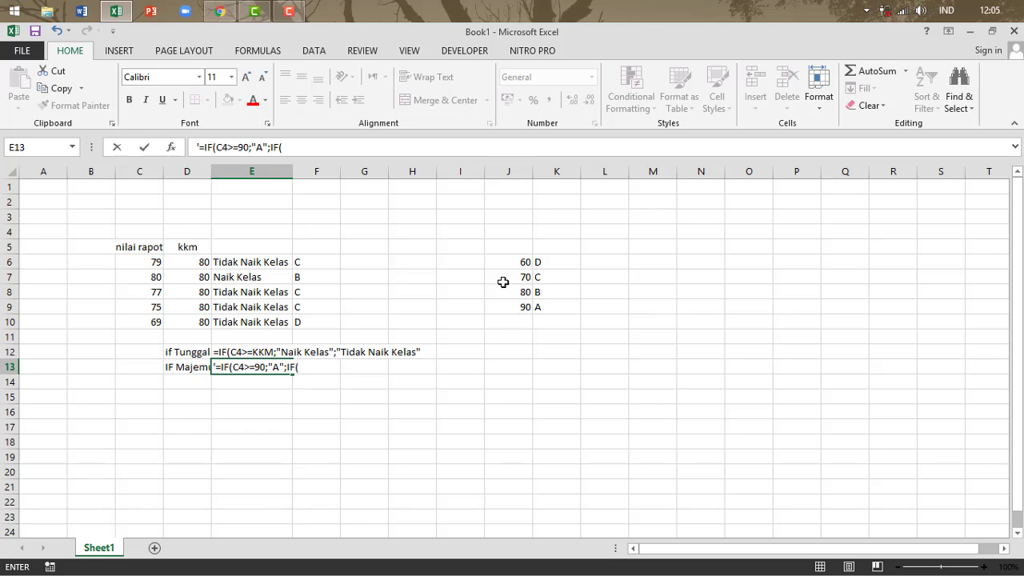
pyautogui.write('C4>=80;"B')
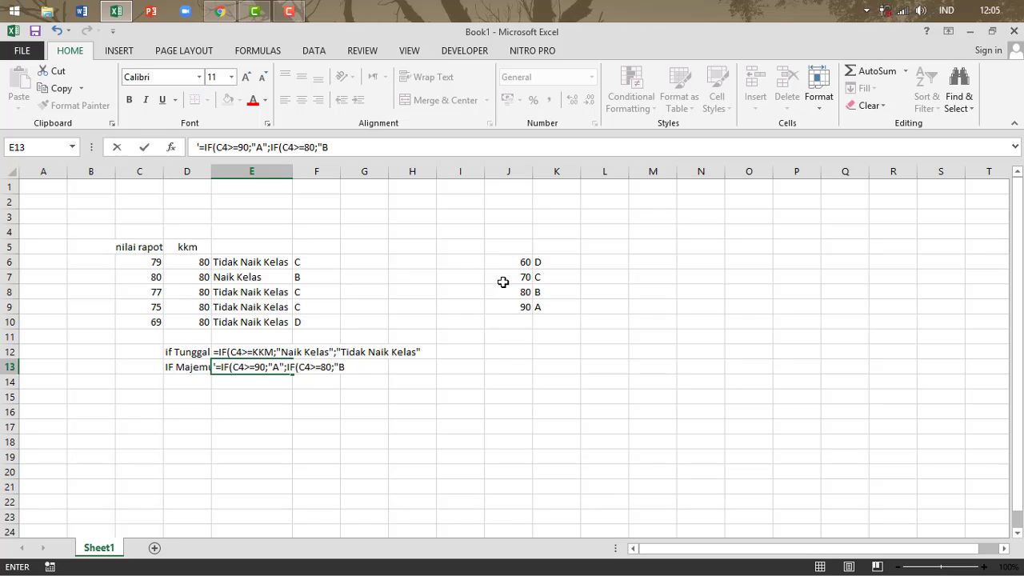
# Finish the nested formula text in E13 with the third test IF(C4>=70;"C";"D") and all closing parentheses
pyautogui.write('";if')
pyautogui.press('BackSpace')
pyautogui.write('IF(C4>=')
pyautogui.write(';')
pyautogui.write('";IF(C4>=;"')
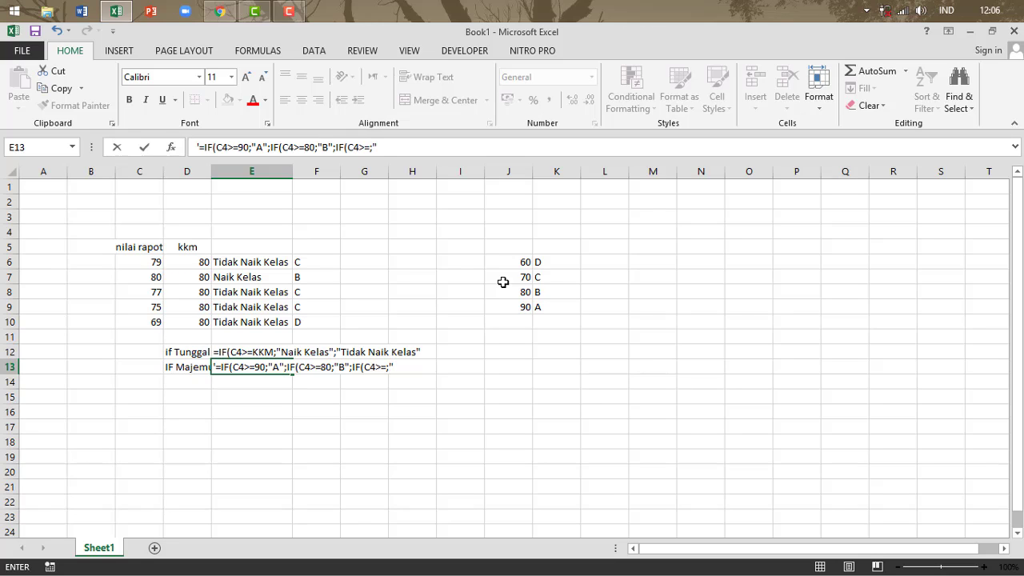
pyautogui.press('BackSpace')
pyautogui.press('BackSpace')
pyautogui.write('70;"C";"D"')
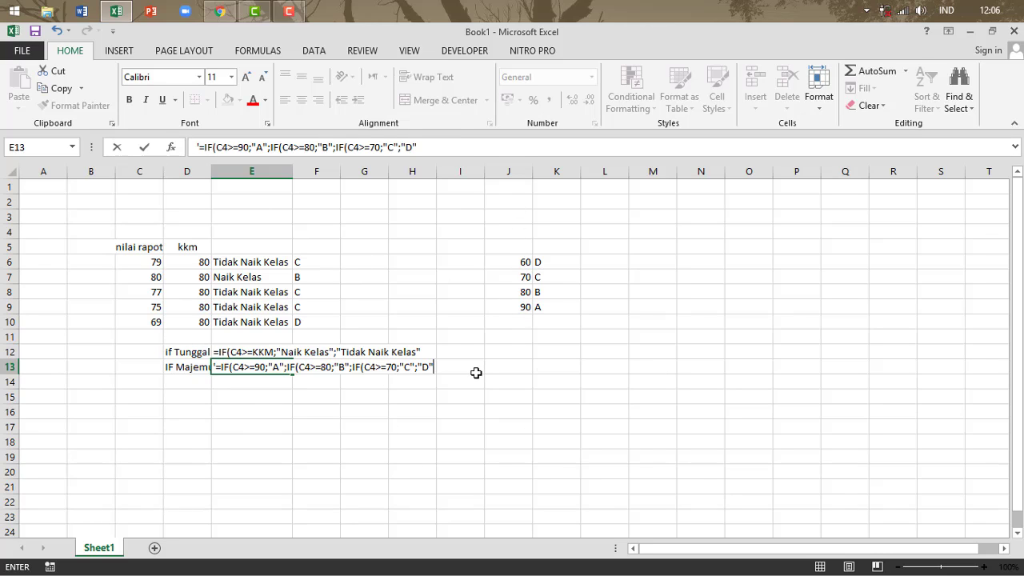
pyautogui.write(')))')
pyautogui.click(246, 386)
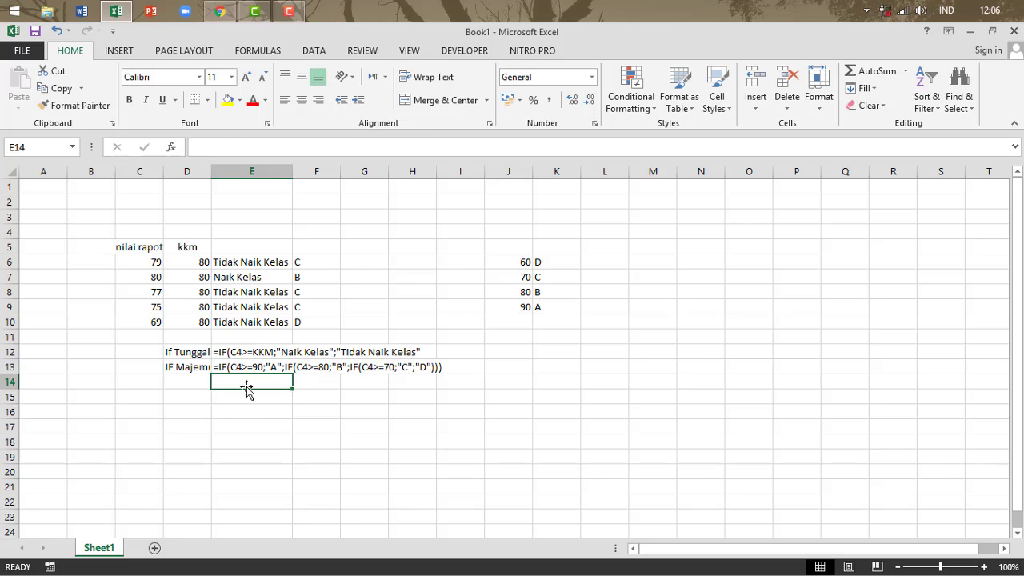